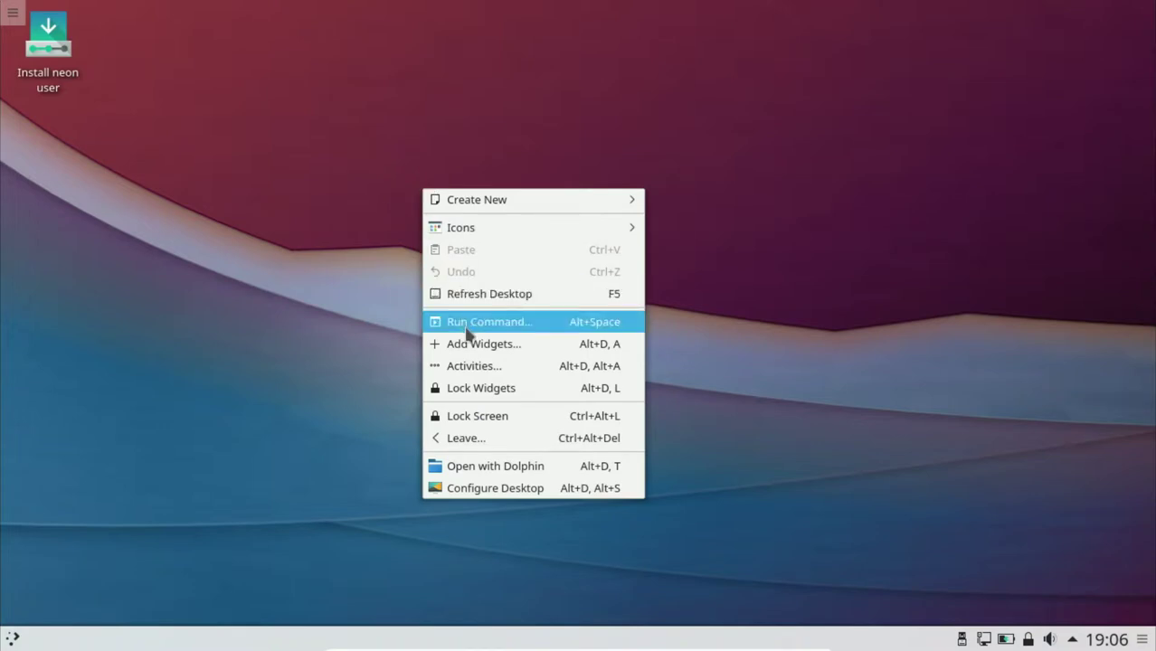
# Dismiss the desktop's context options, open System Settings and maximize its window
pyautogui.click(345, 381)
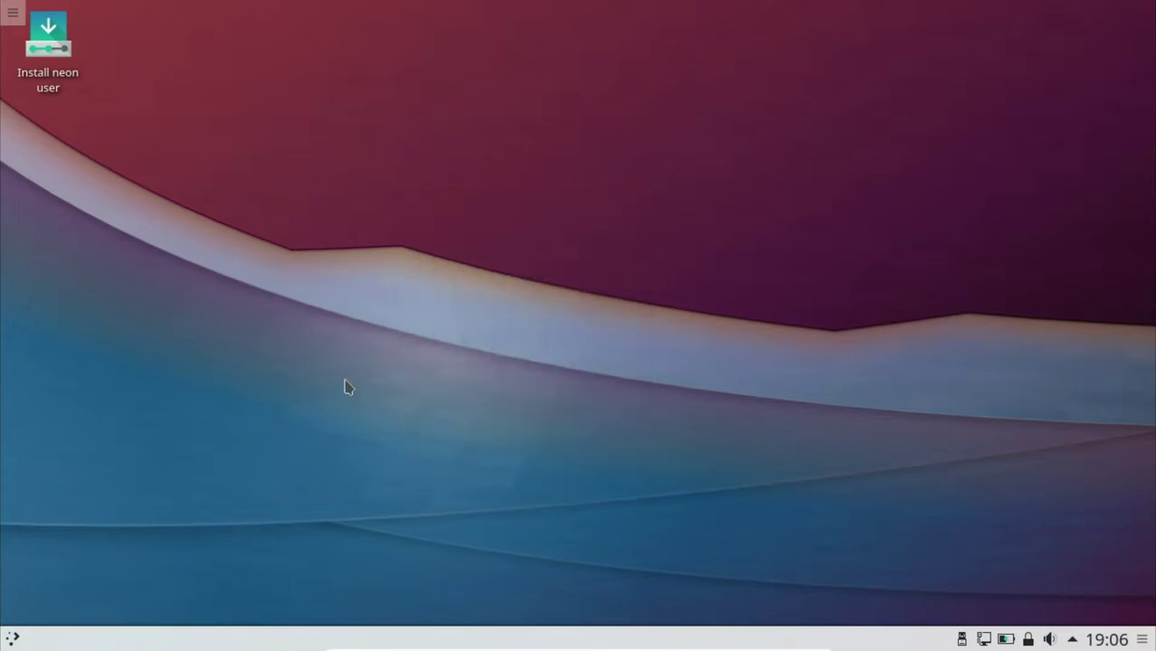
pyautogui.click(13, 639)
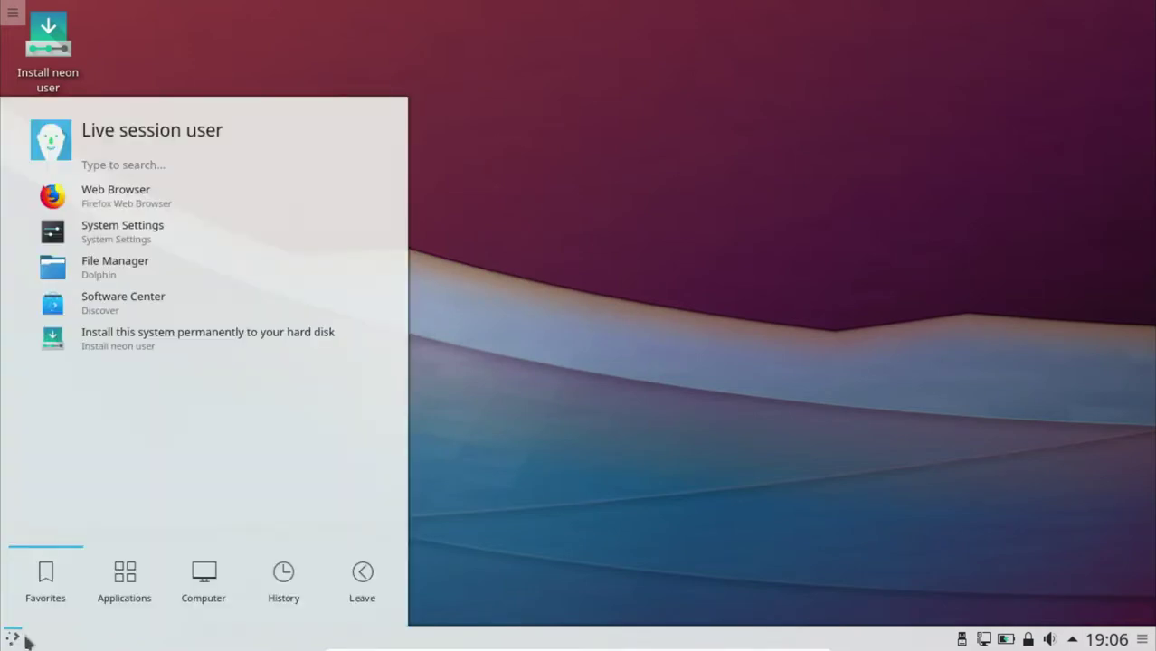
pyautogui.moveTo(198, 588)
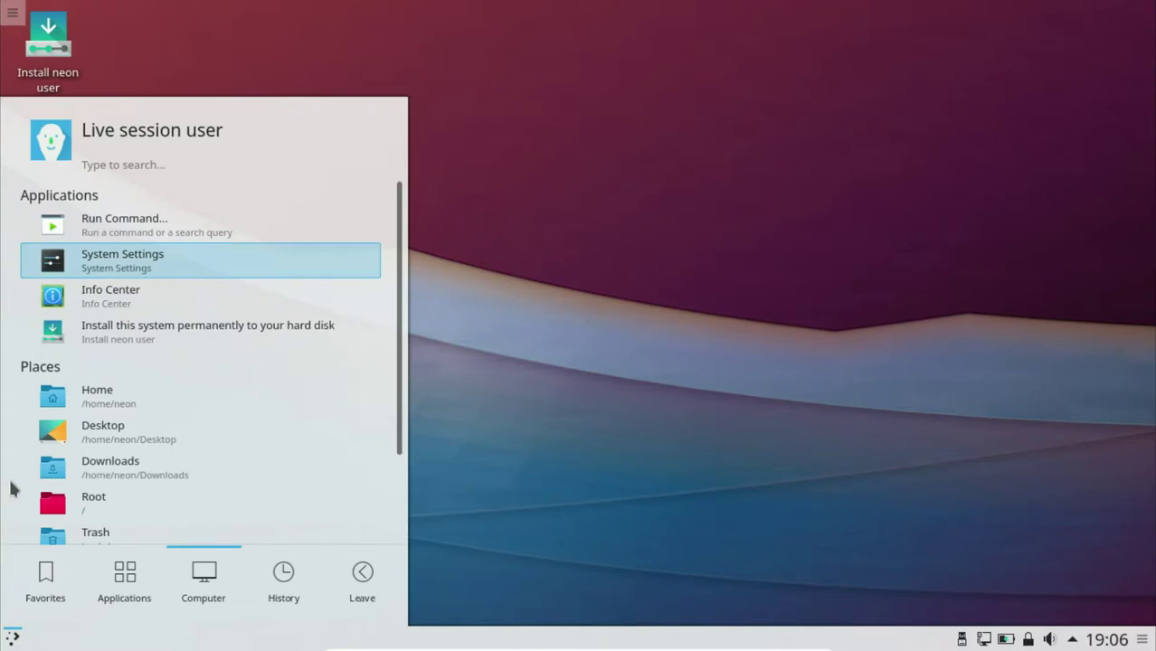
pyautogui.moveTo(36, 575)
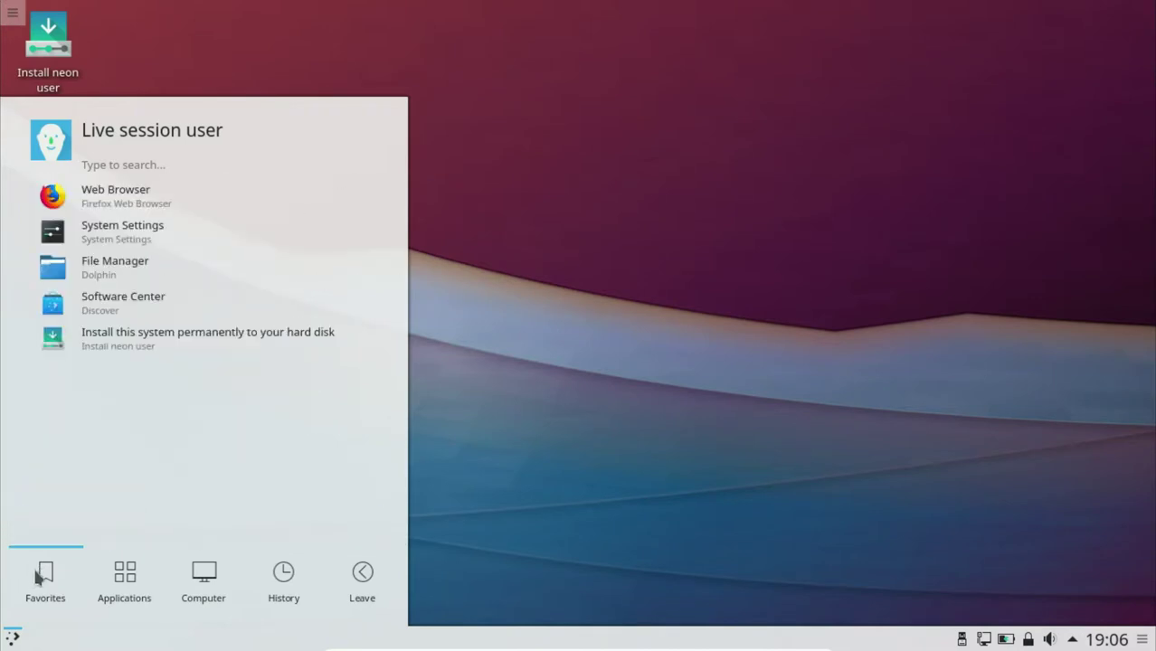
pyautogui.click(117, 232)
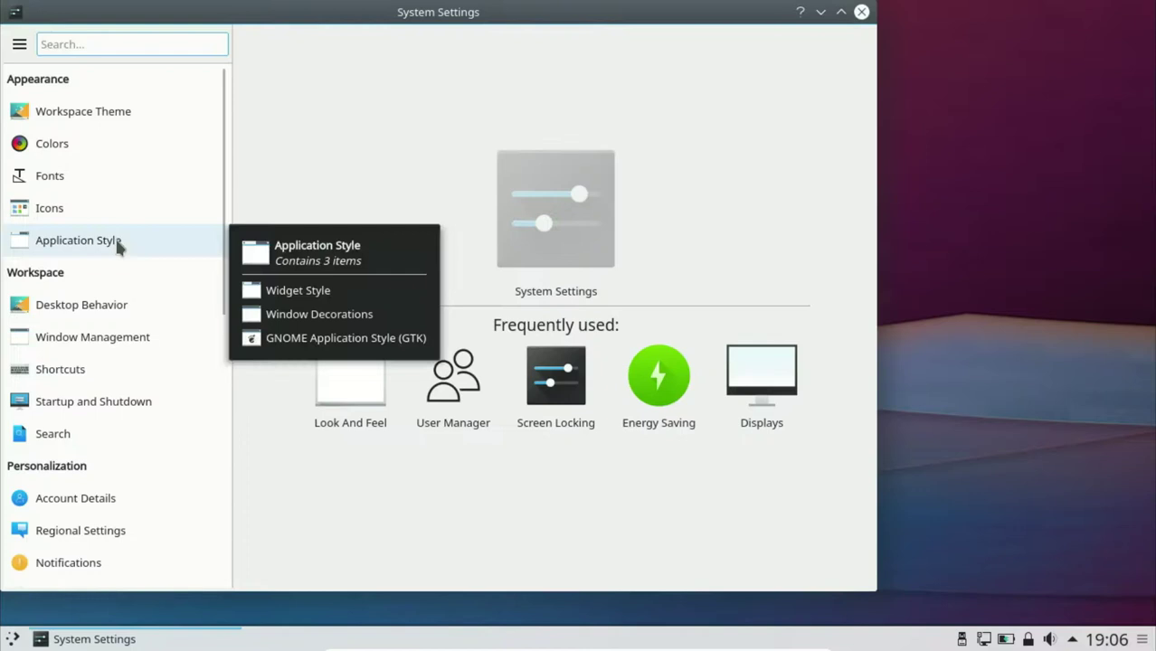
pyautogui.click(841, 12)
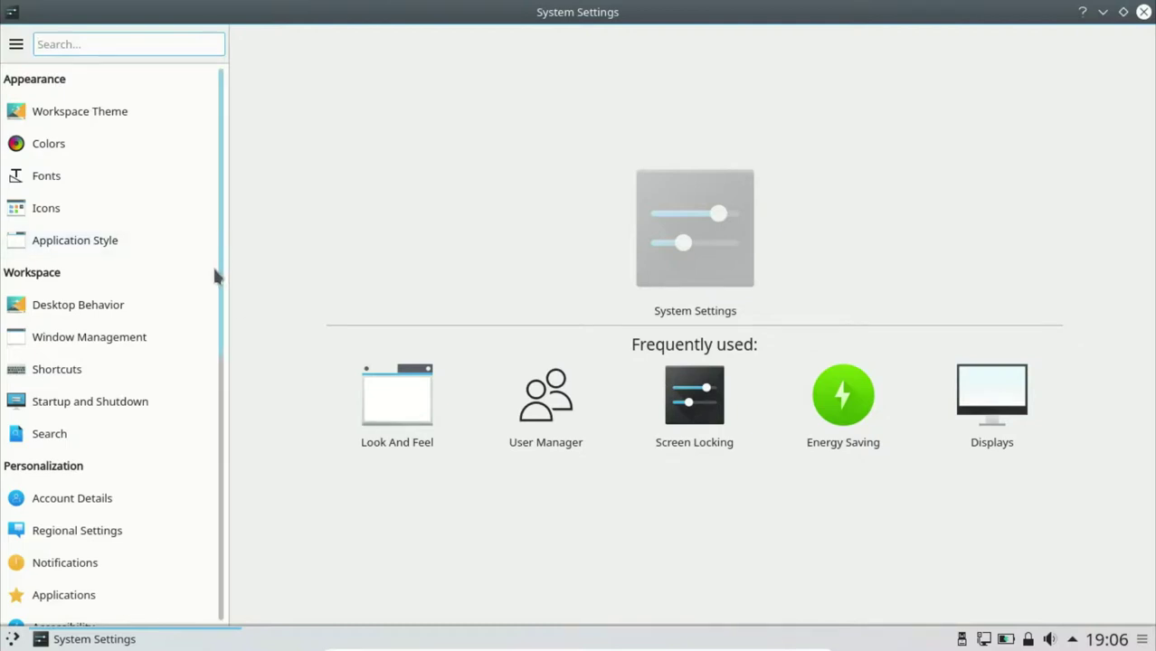
# Apply the Breeze Dark look and feel to the workspace theme and minimize System Settings
pyautogui.click(94, 123)
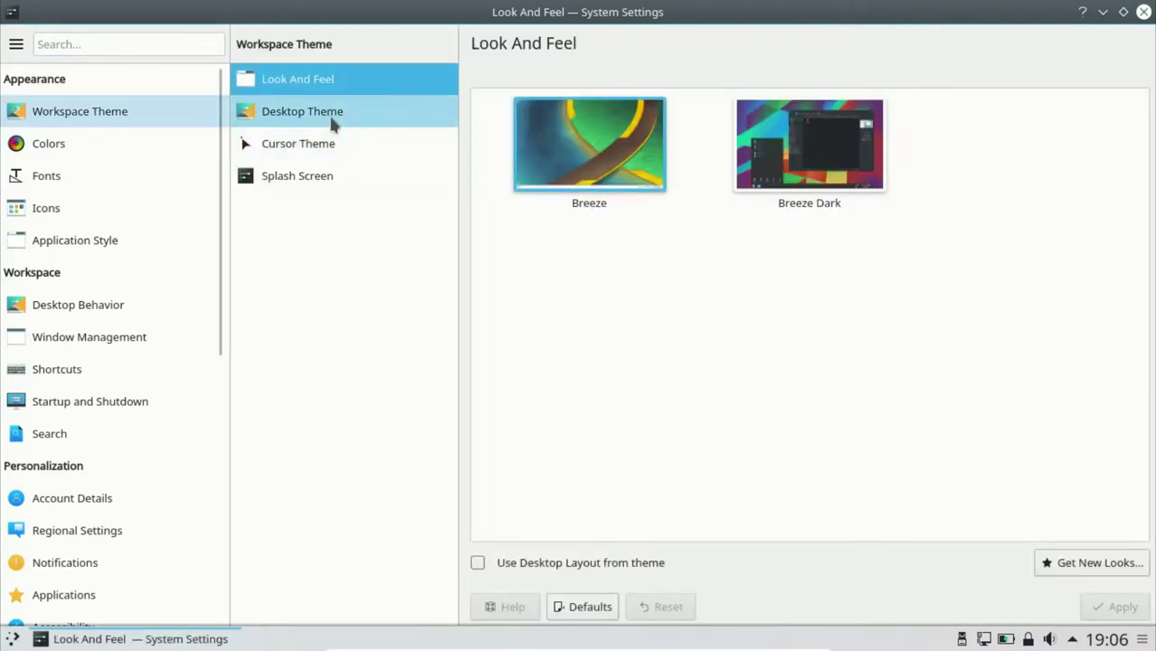
pyautogui.click(755, 199)
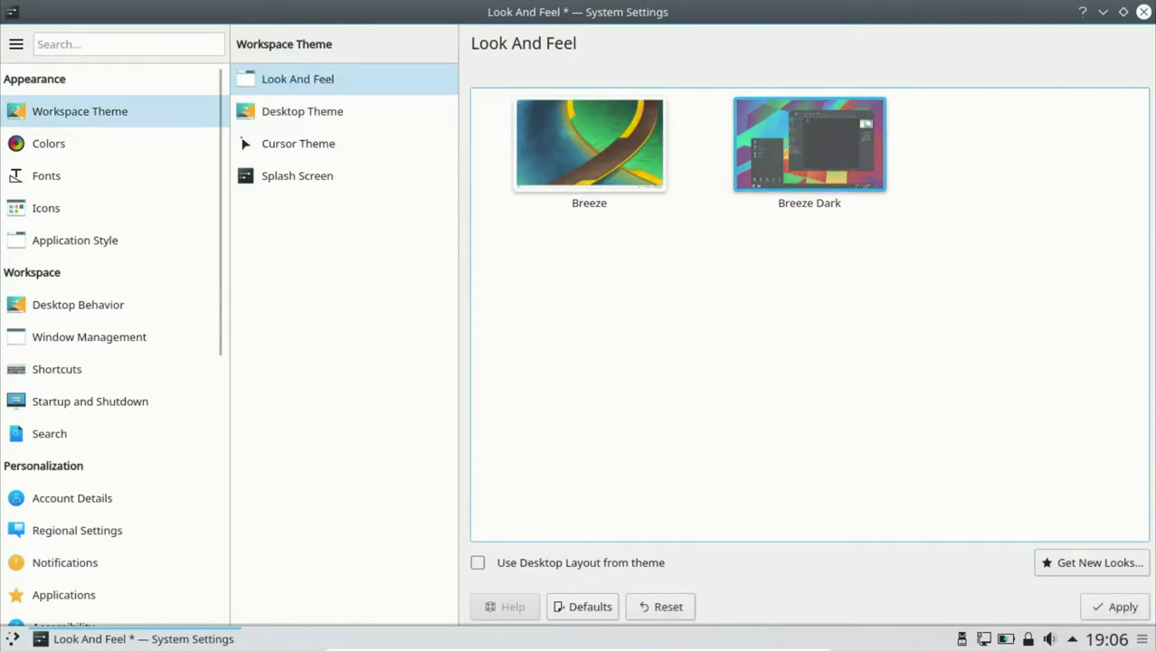
pyautogui.click(1120, 610)
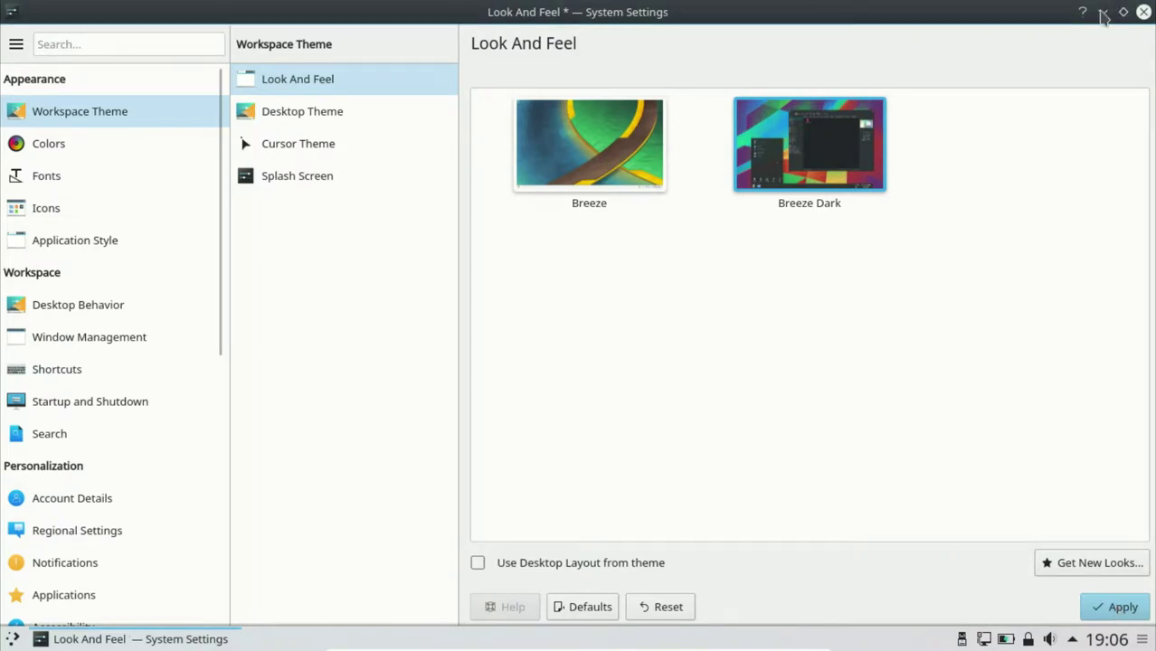
pyautogui.click(1103, 12)
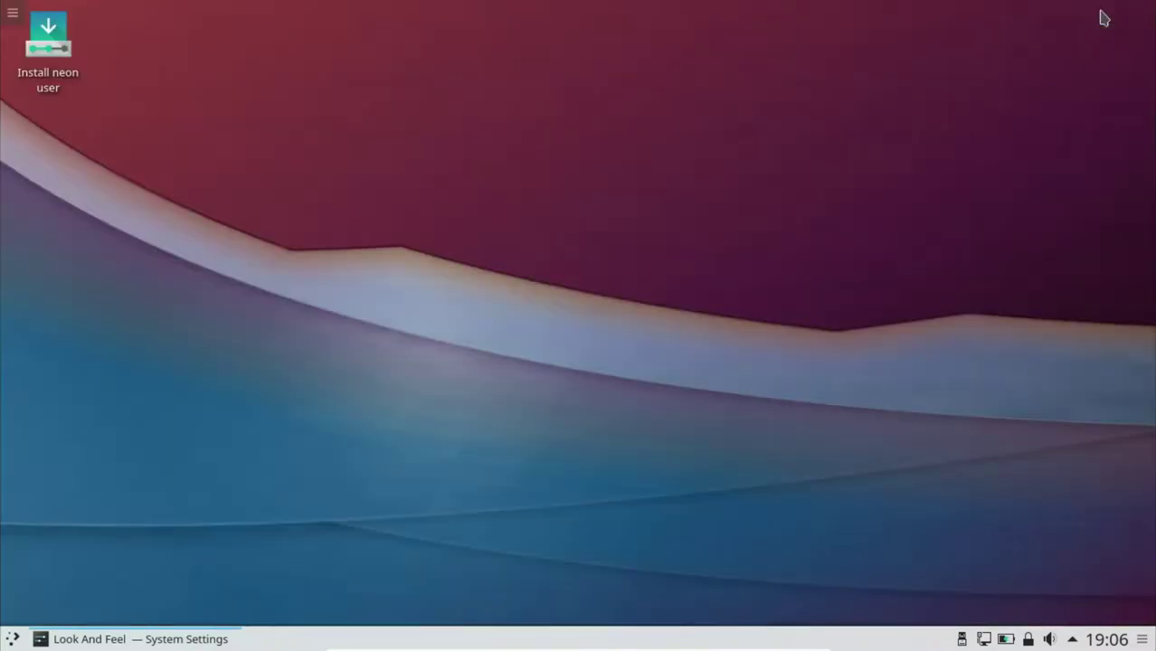
# Open the Dolphin file manager and maximize its window
pyautogui.click(13, 640)
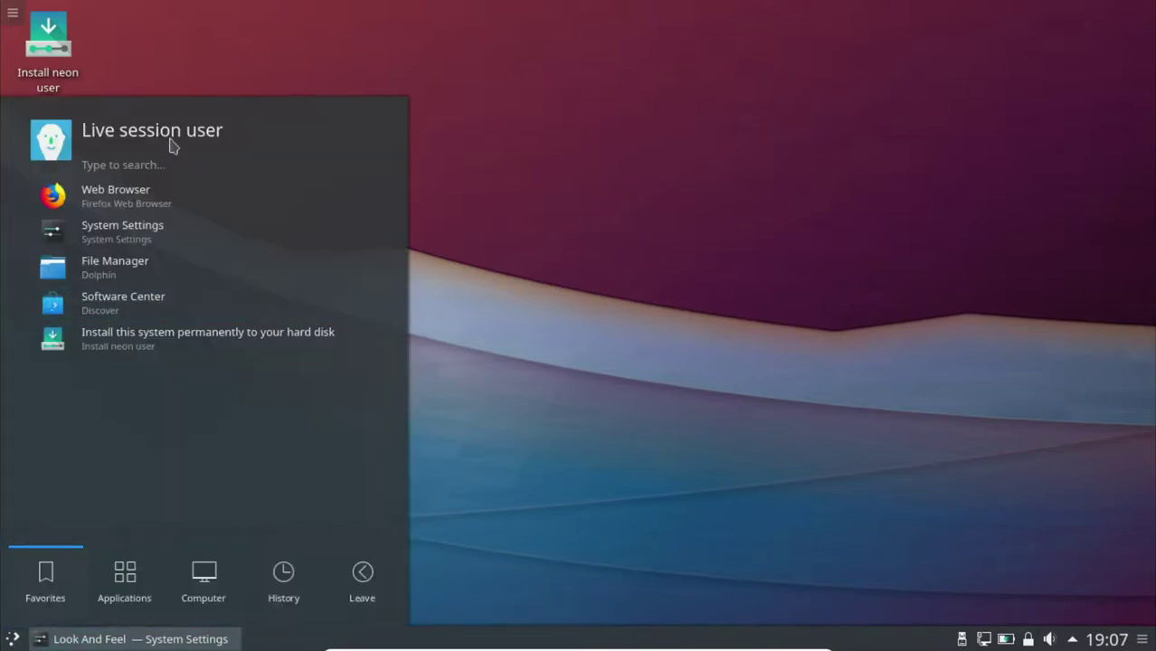
pyautogui.click(124, 259)
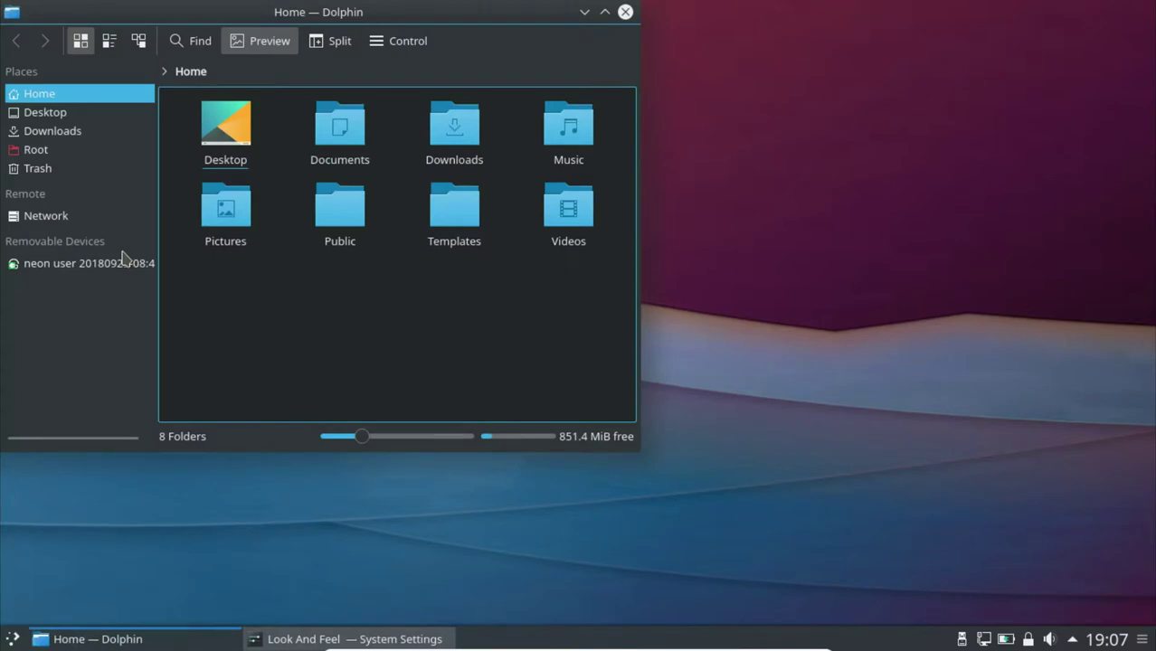
pyautogui.click(604, 15)
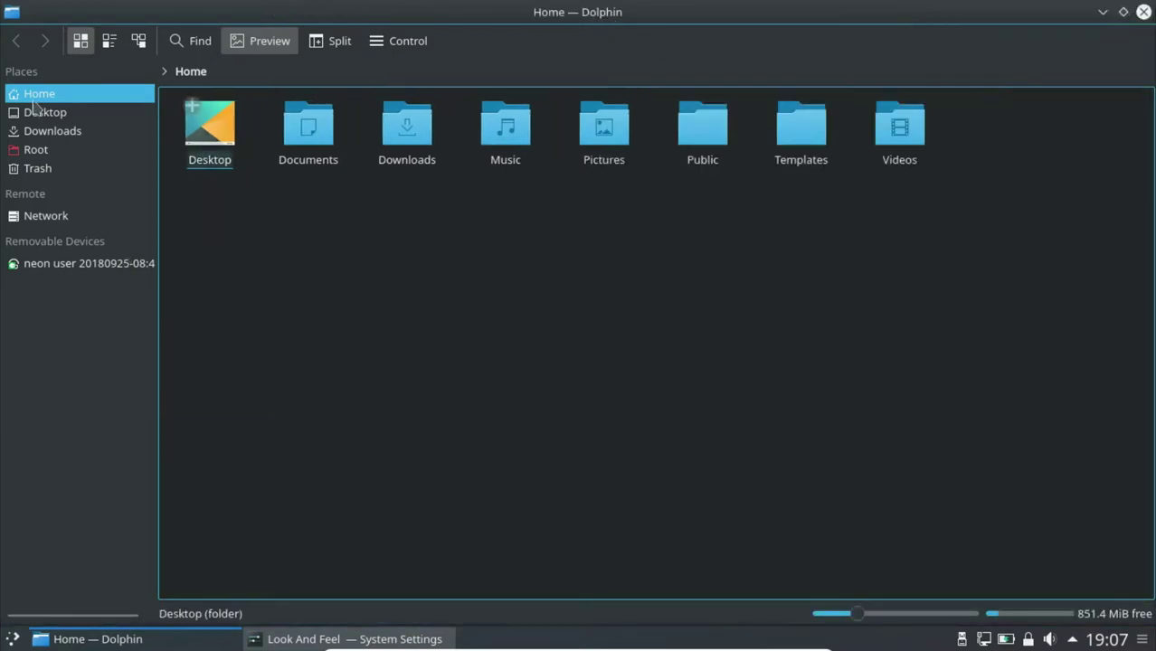
pyautogui.rightClick(31, 100)
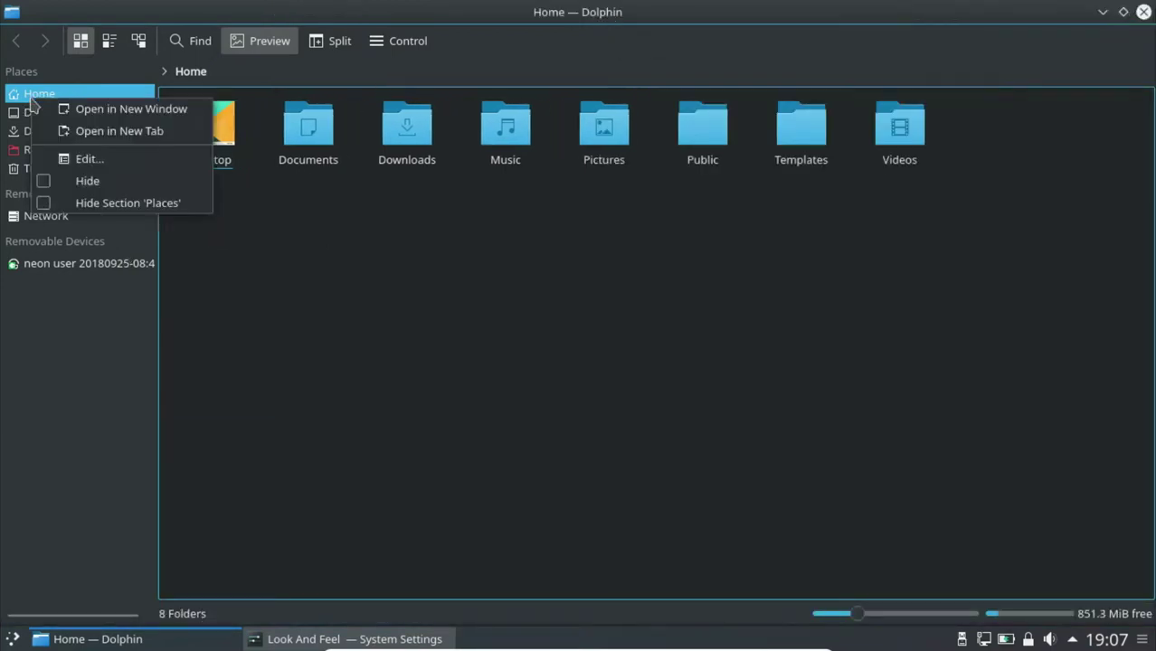
pyautogui.press('Escape')
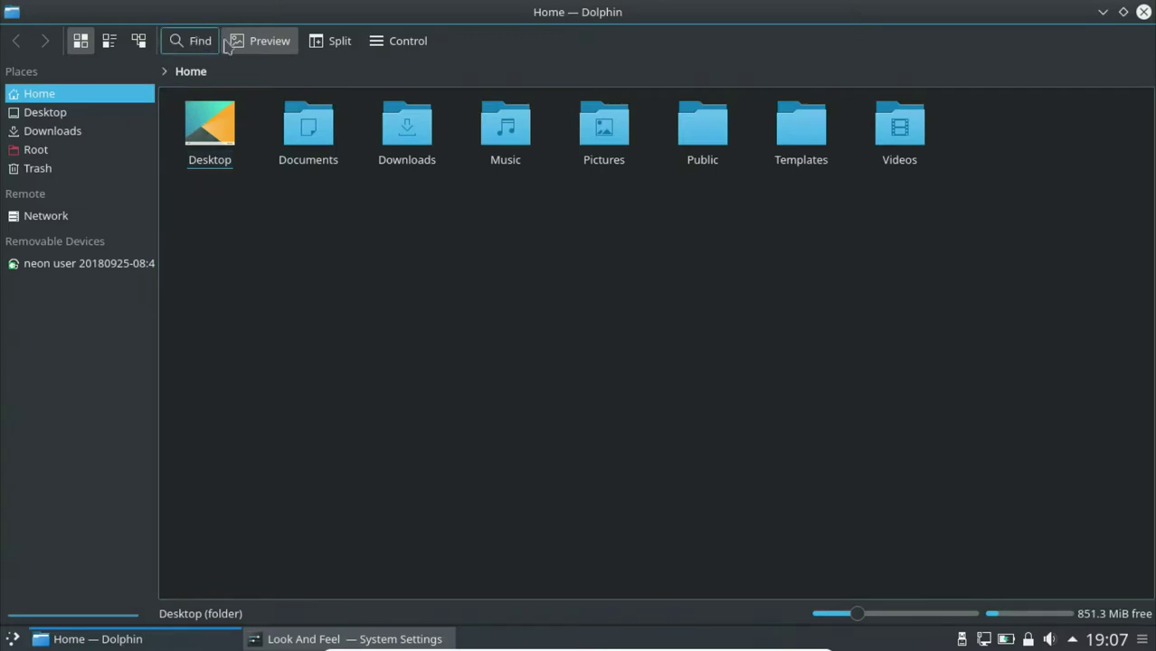
pyautogui.rightClick(589, 9)
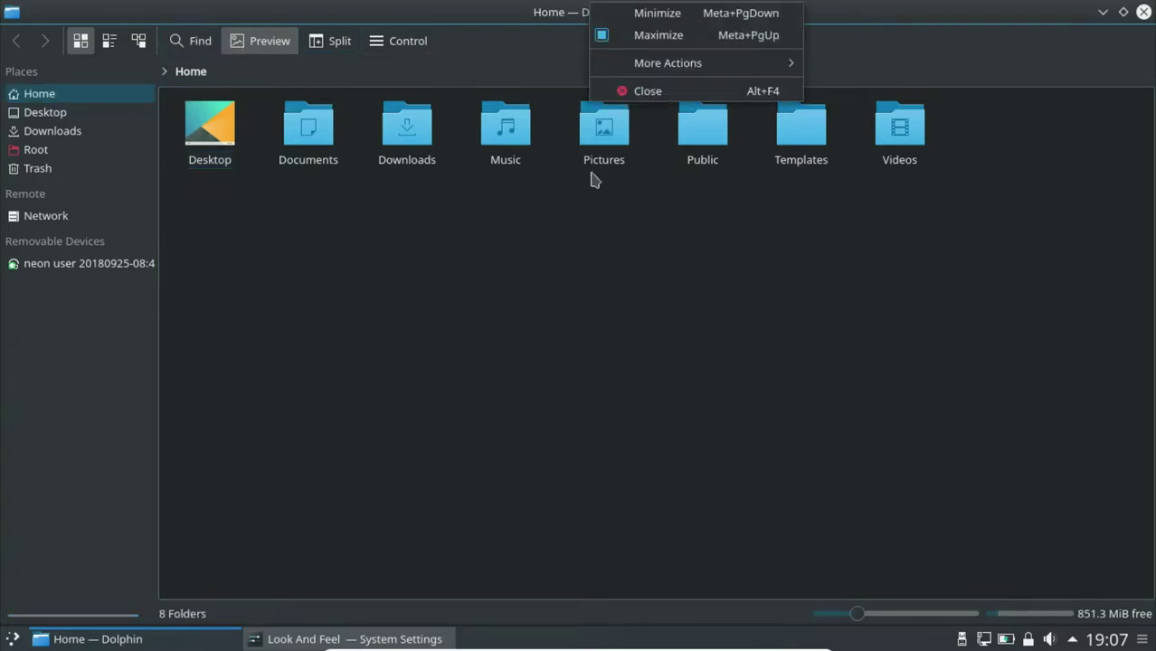
pyautogui.moveTo(699, 75)
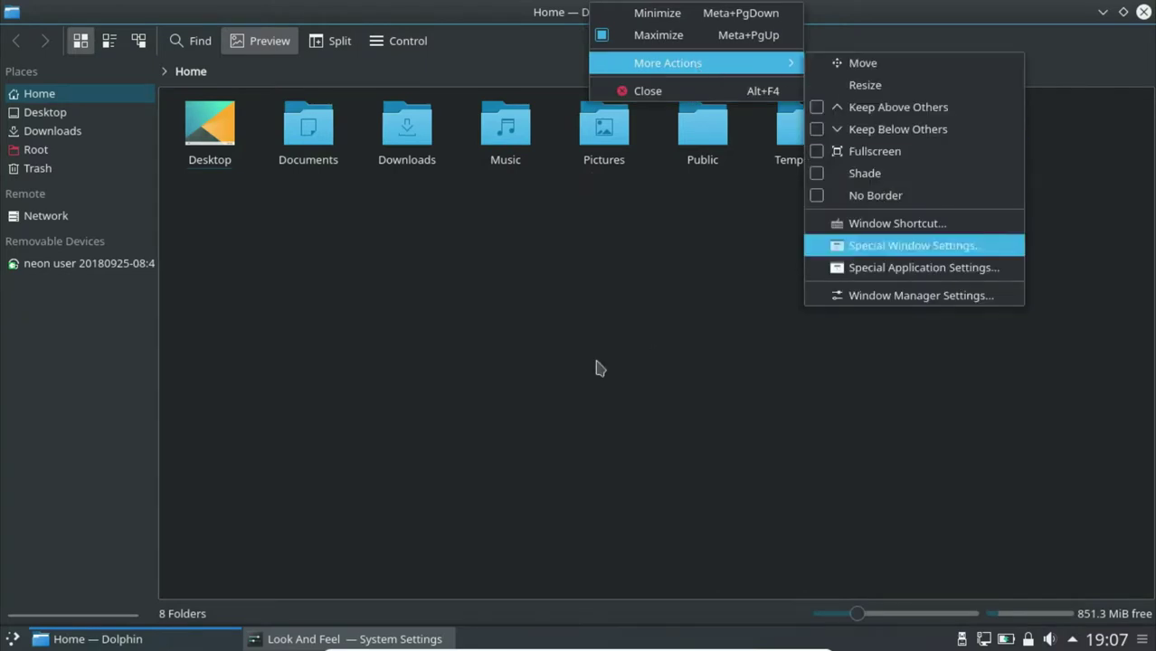
pyautogui.click(44, 98)
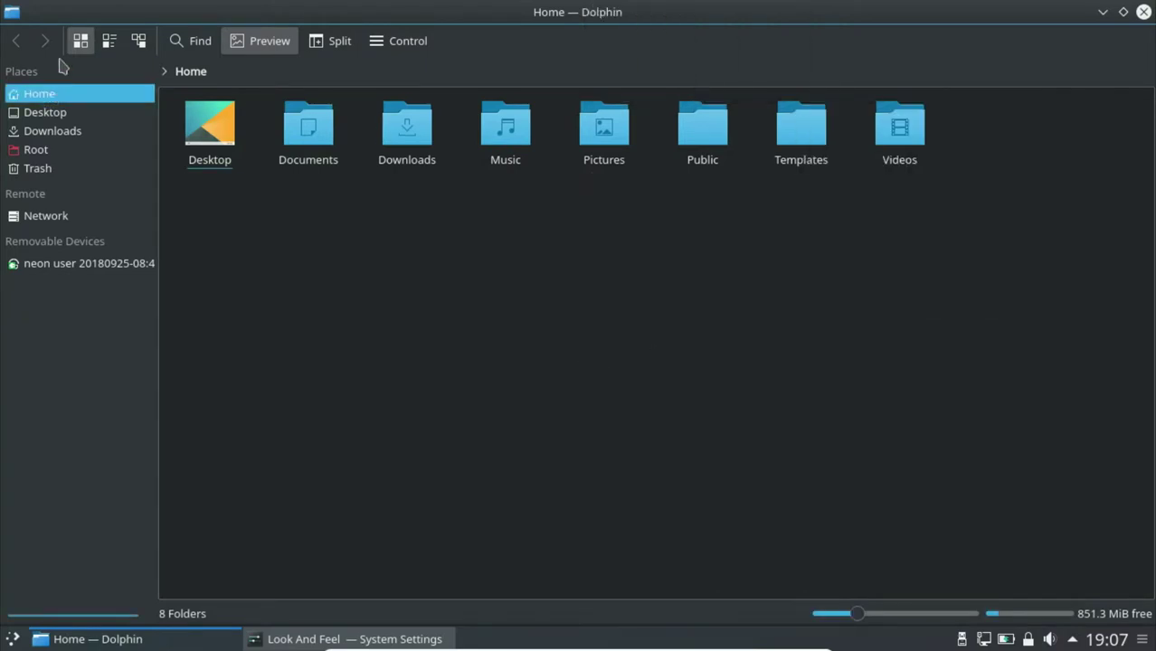
# Compare the Home folder in the compact, details and icons view modes, then briefly try the split view
pyautogui.click(115, 42)
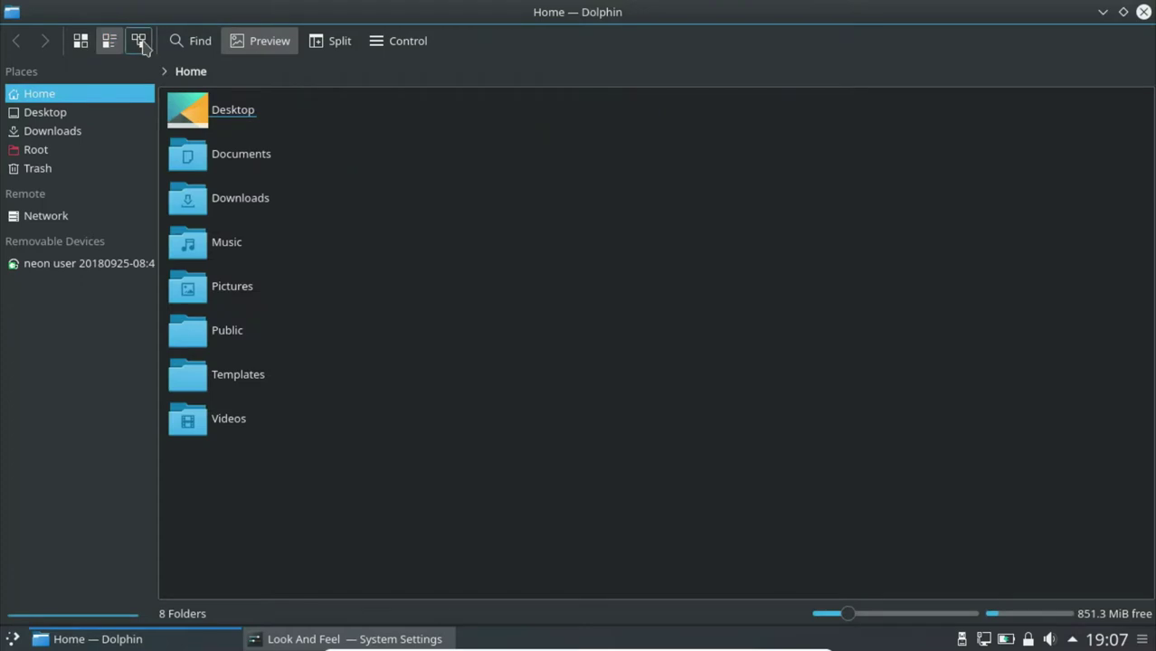
pyautogui.click(138, 42)
pyautogui.click(81, 45)
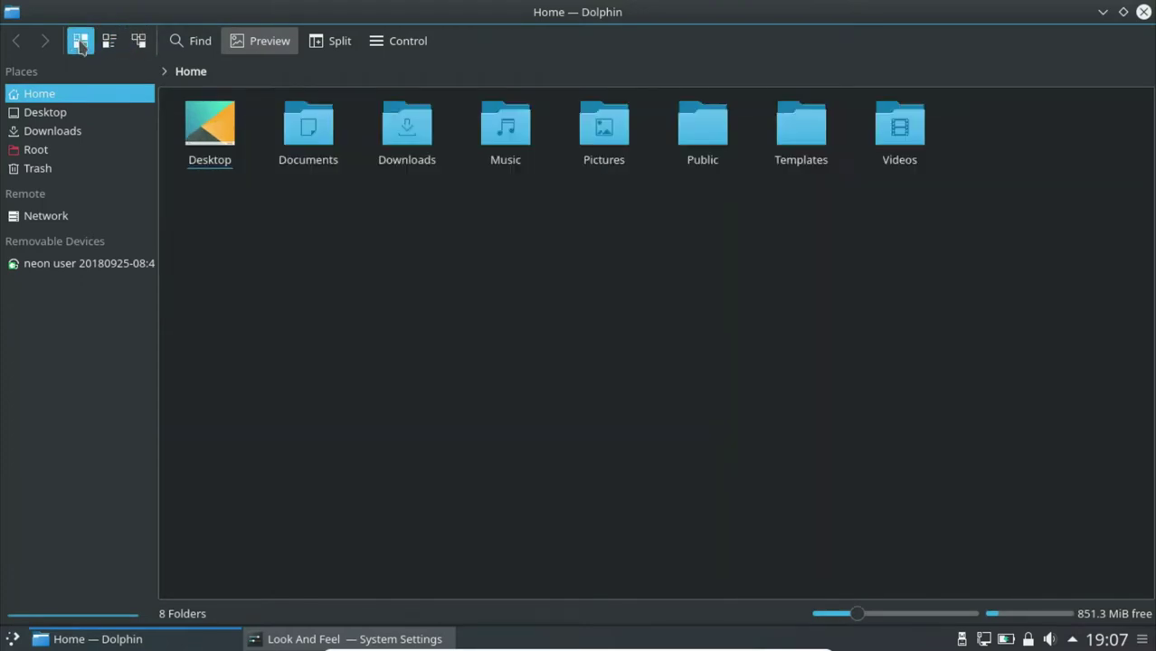
pyautogui.click(108, 41)
pyautogui.click(138, 42)
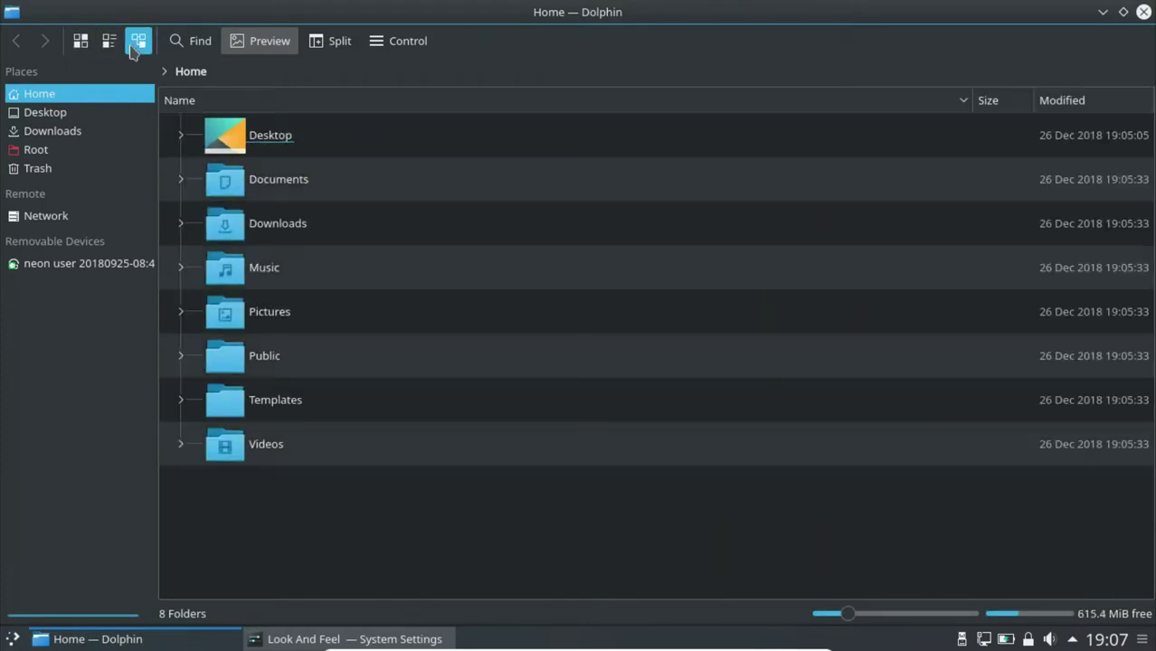
pyautogui.click(81, 42)
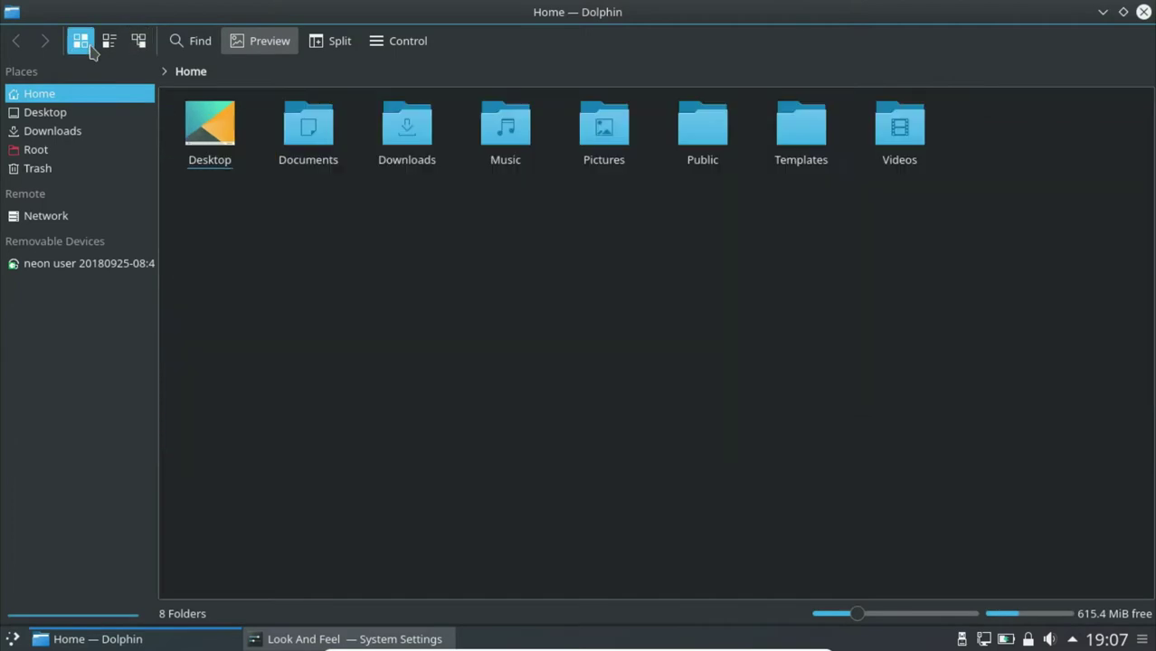
pyautogui.click(336, 47)
pyautogui.click(337, 43)
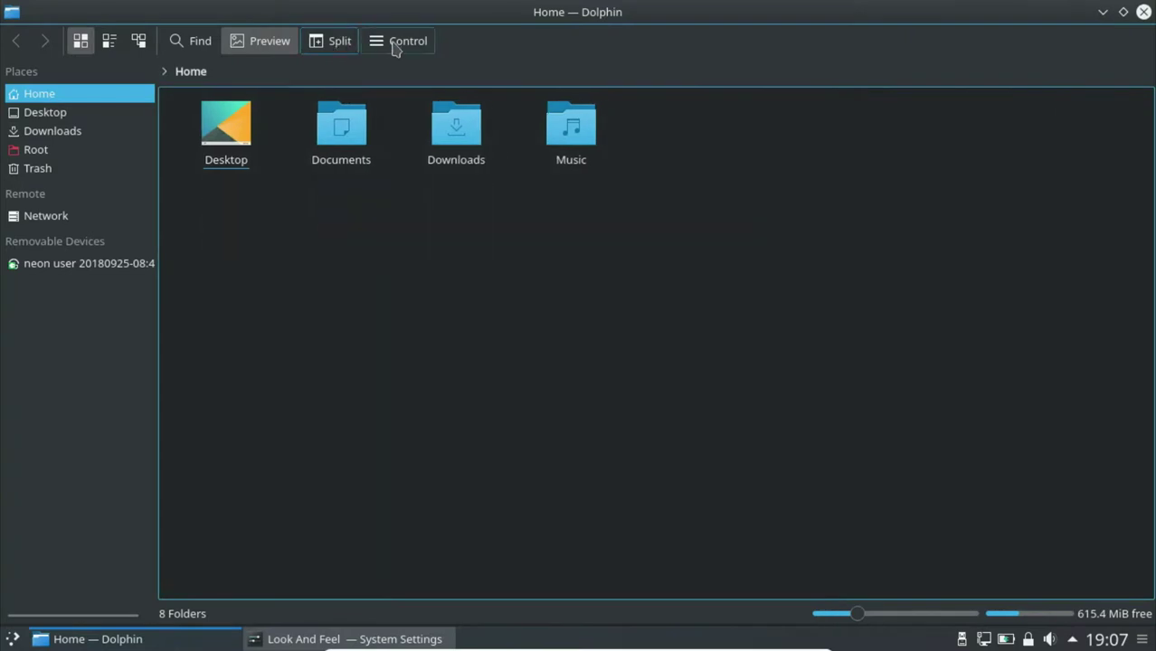
# Look through Dolphin's control options and close the file manager
pyautogui.click(395, 44)
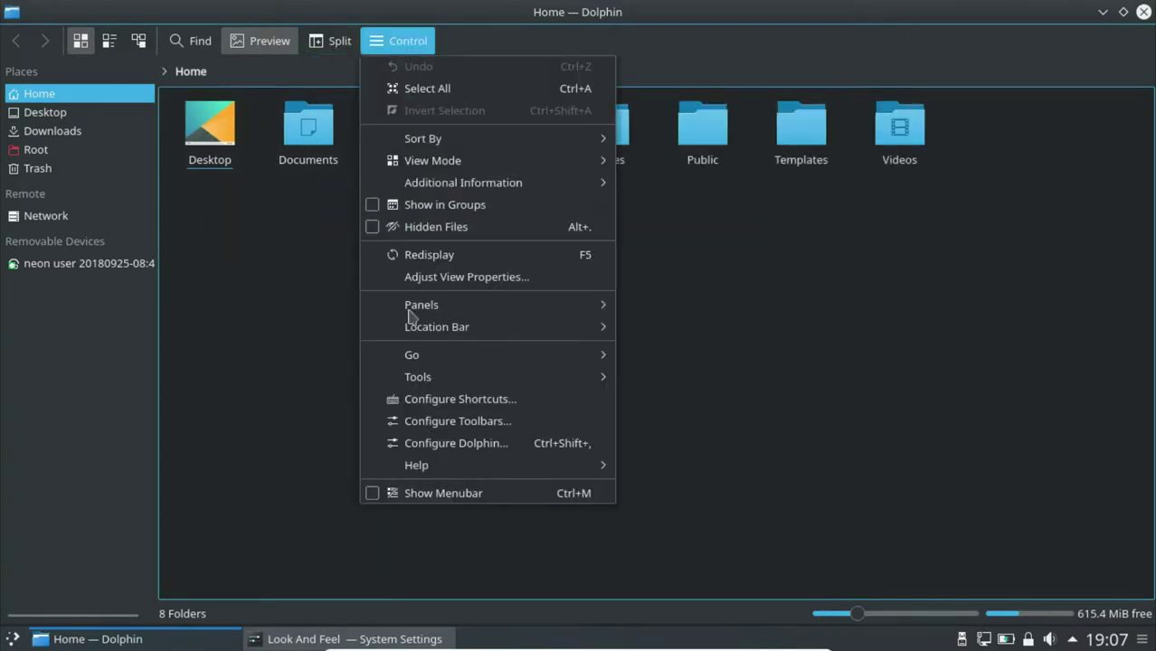
pyautogui.moveTo(418, 376)
pyautogui.press('Escape')
pyautogui.press('Escape')
pyautogui.click(1143, 12)
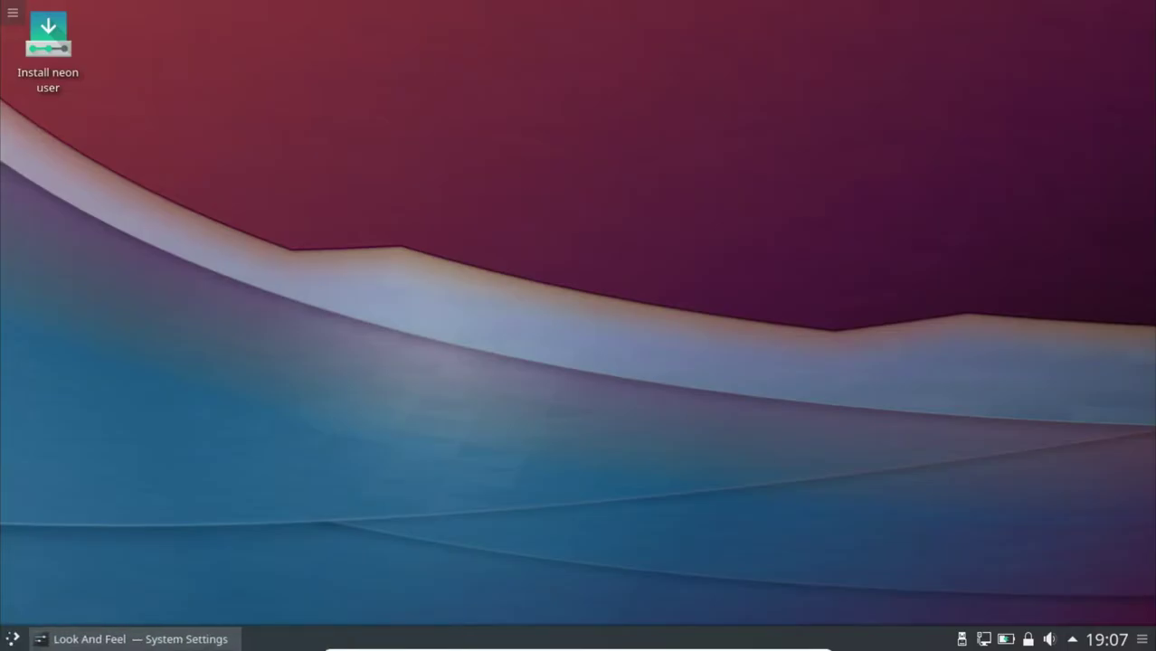
# Open the Discover software center, view the Accessibility applications and return to the Featured page
pyautogui.click(14, 639)
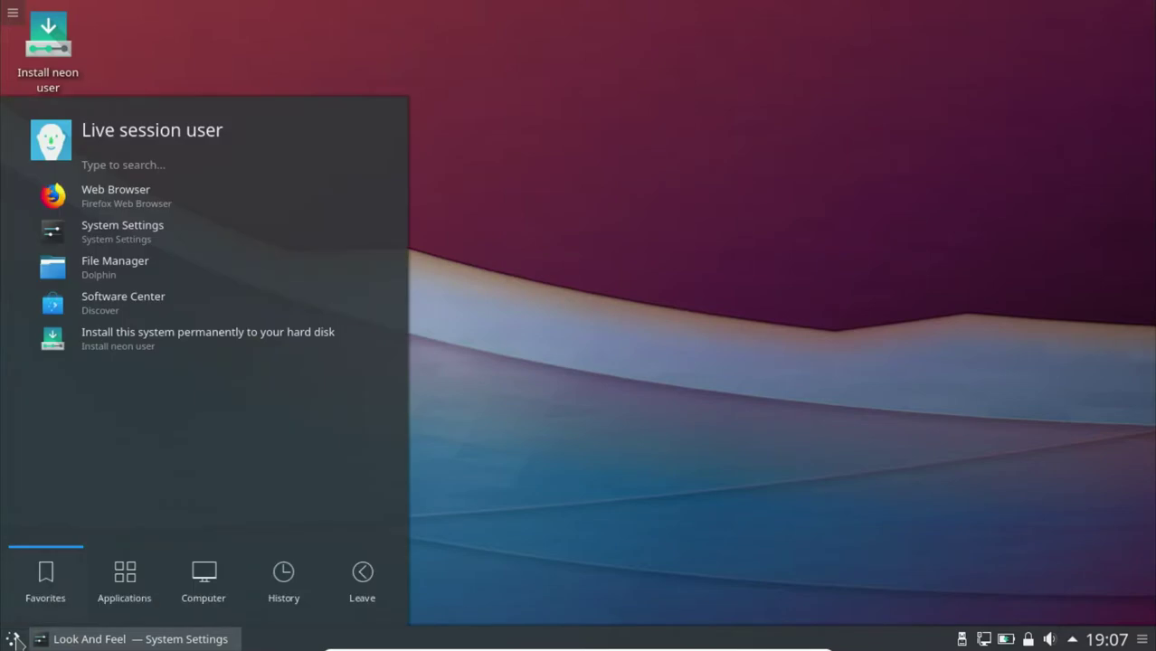
pyautogui.click(104, 307)
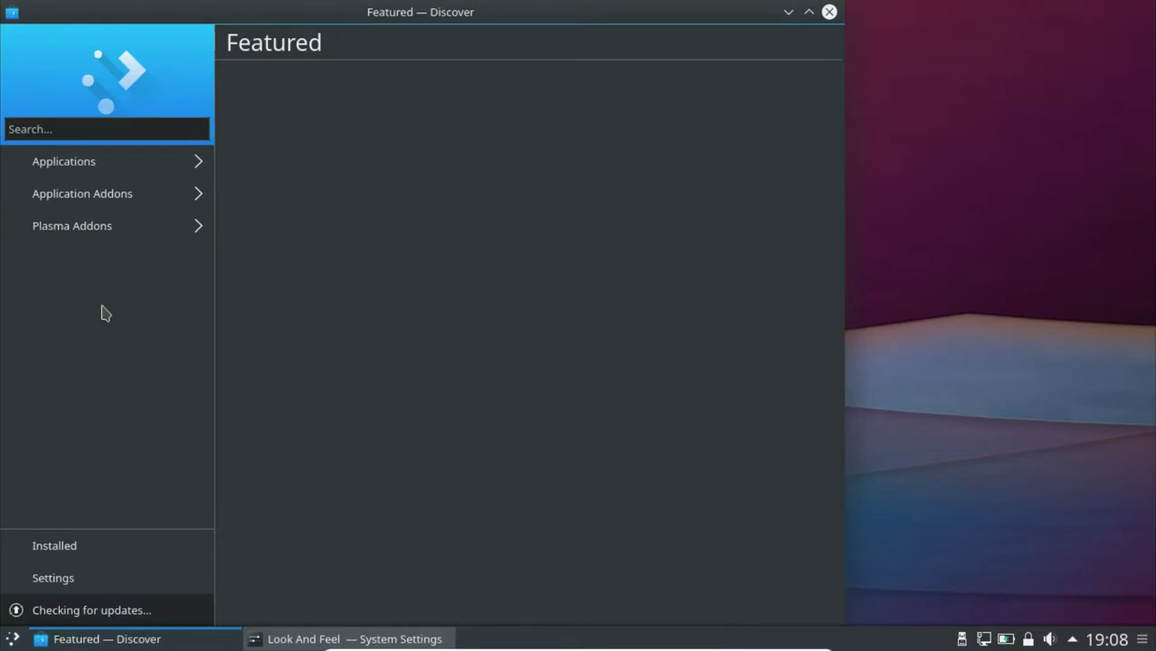
pyautogui.click(102, 172)
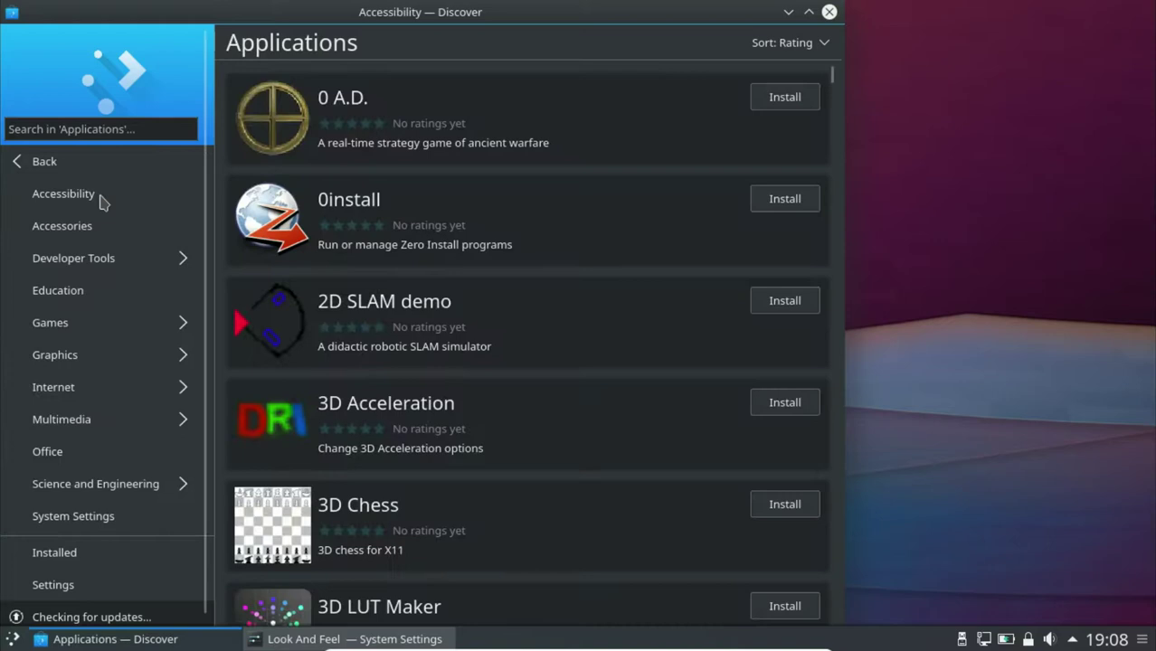
pyautogui.click(98, 197)
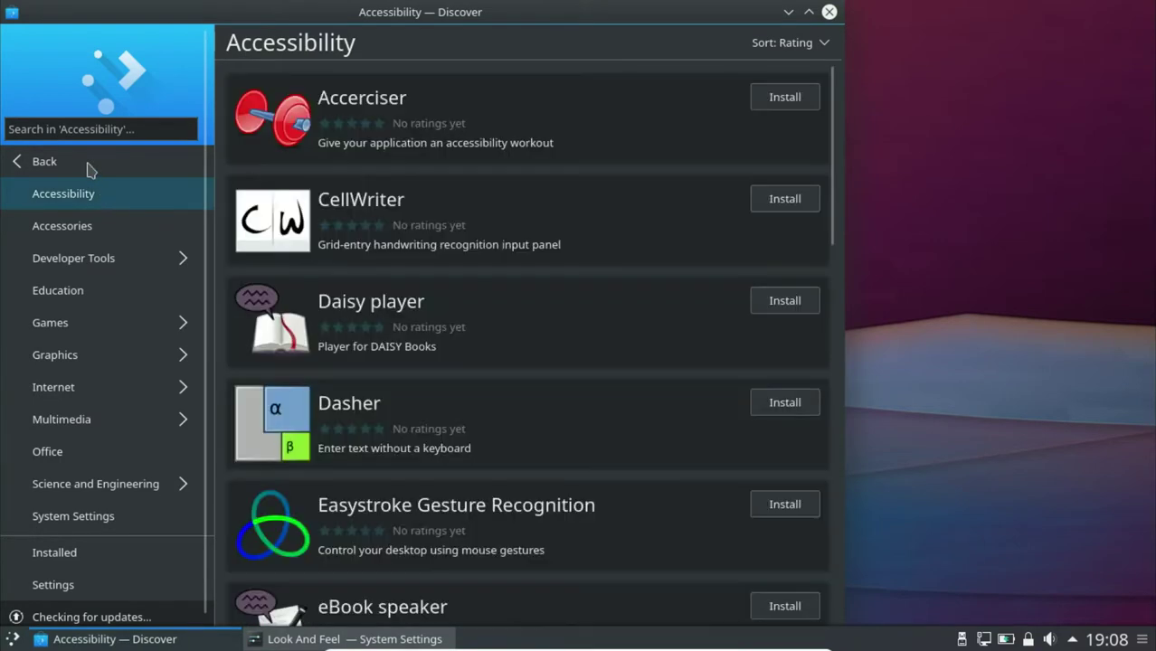
pyautogui.click(90, 170)
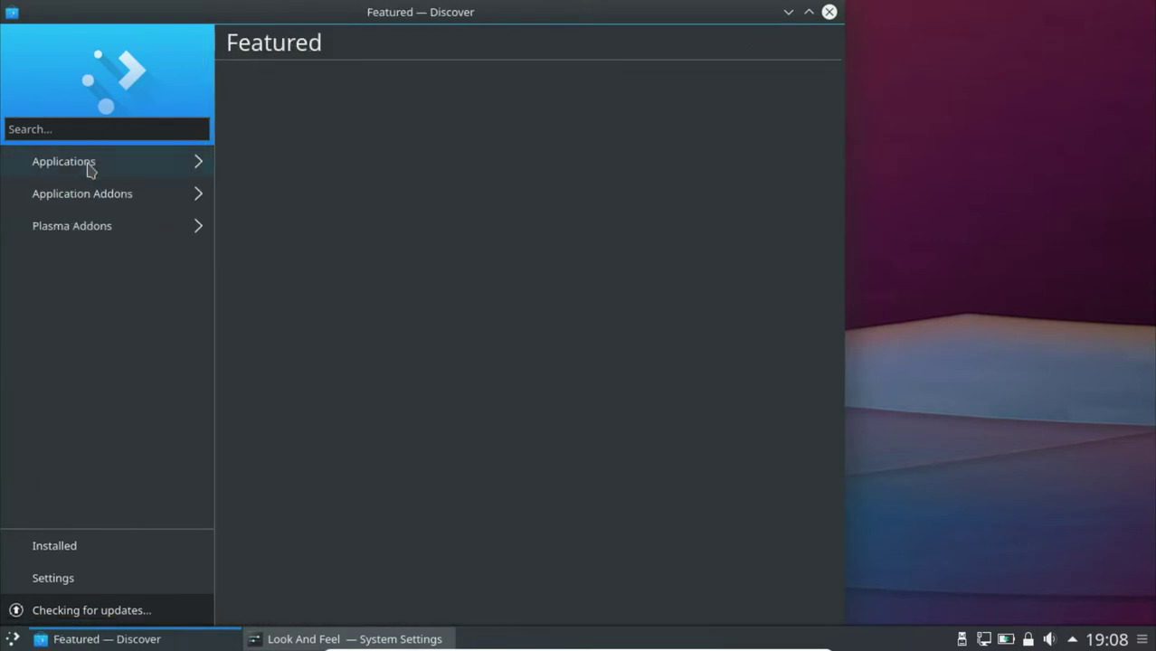
# Maximize Discover and browse the full list of available applications sorted by rating
pyautogui.click(808, 12)
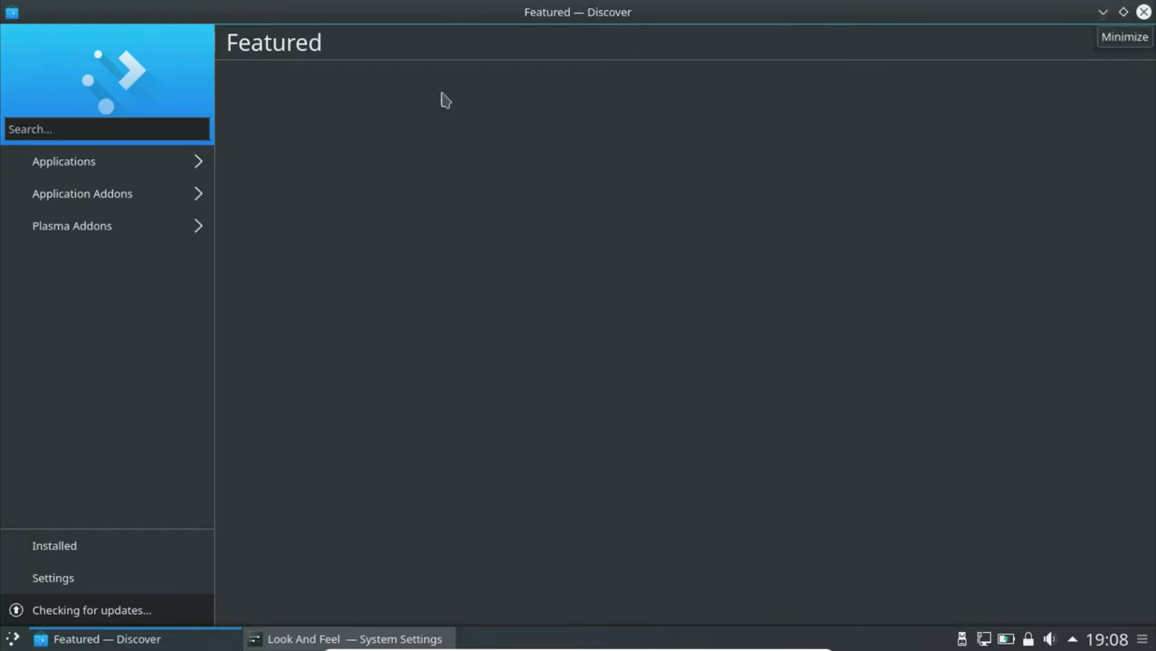
pyautogui.click(42, 163)
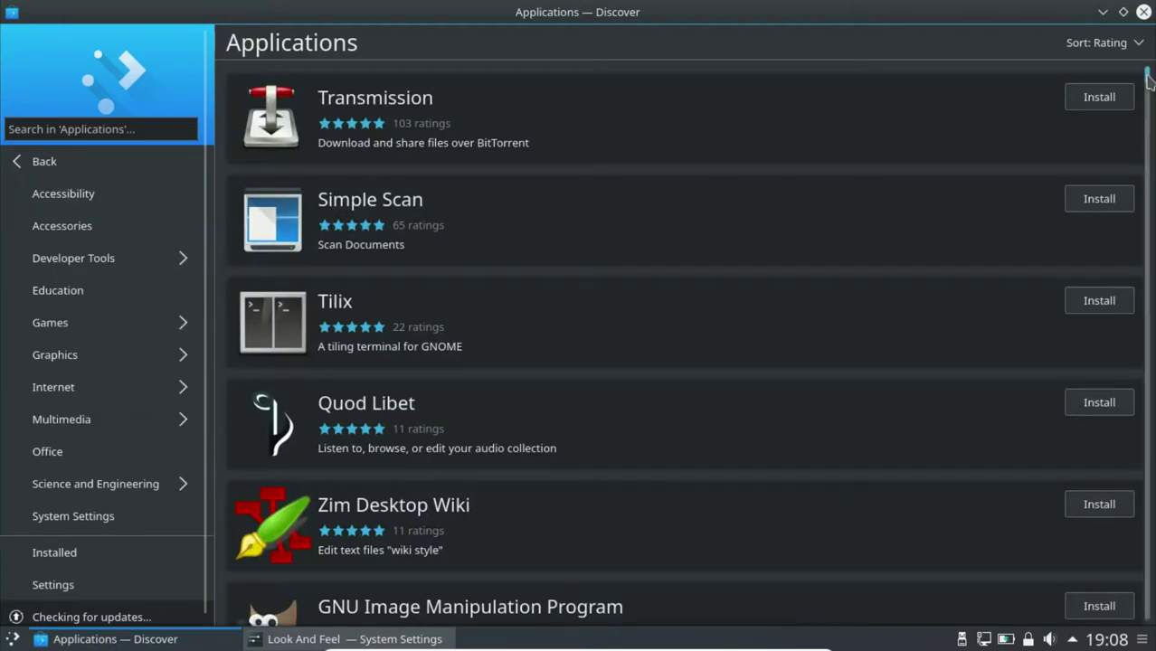
pyautogui.click(1148, 108)
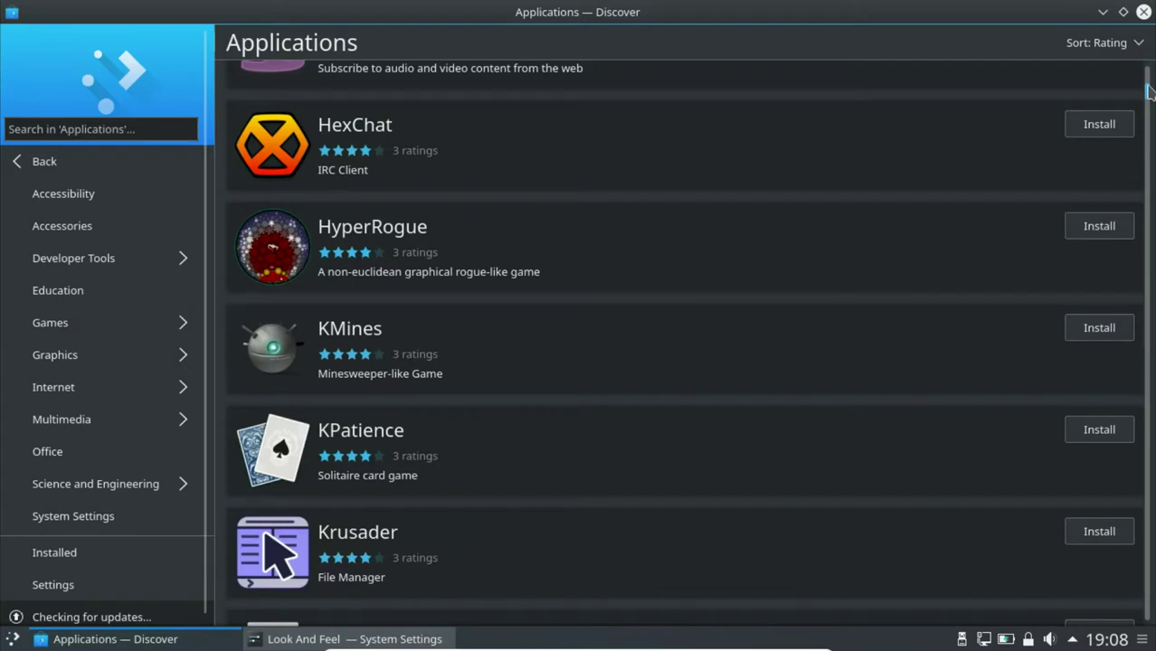
pyautogui.click(1149, 91)
pyautogui.click(1149, 127)
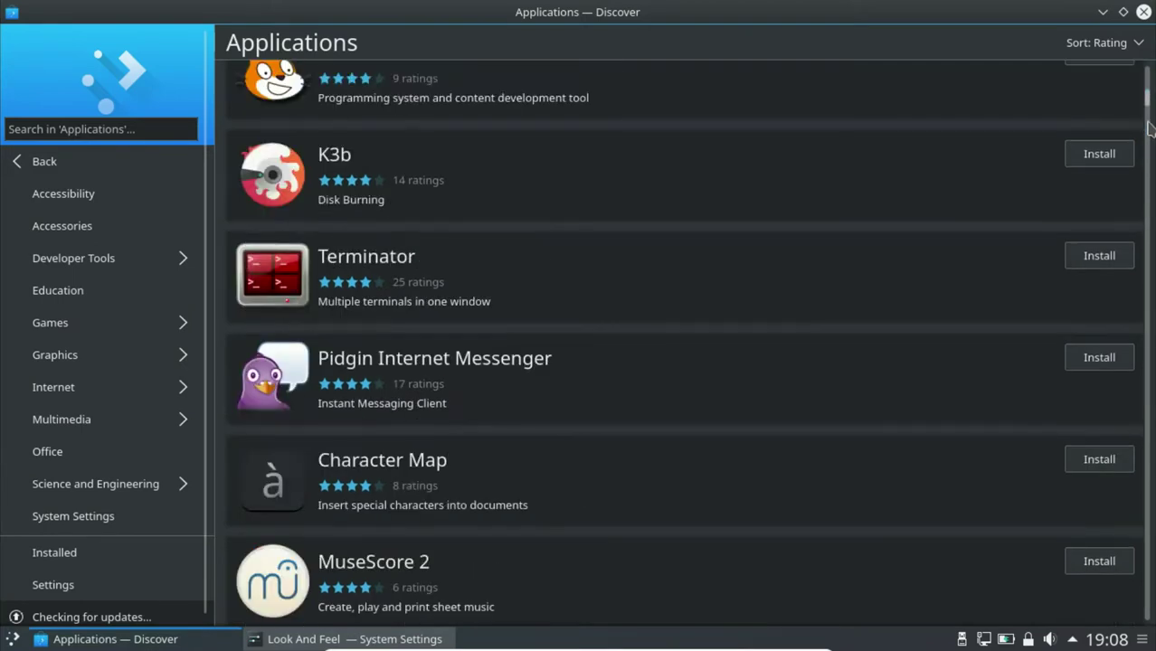
pyautogui.click(1149, 144)
pyautogui.click(1150, 162)
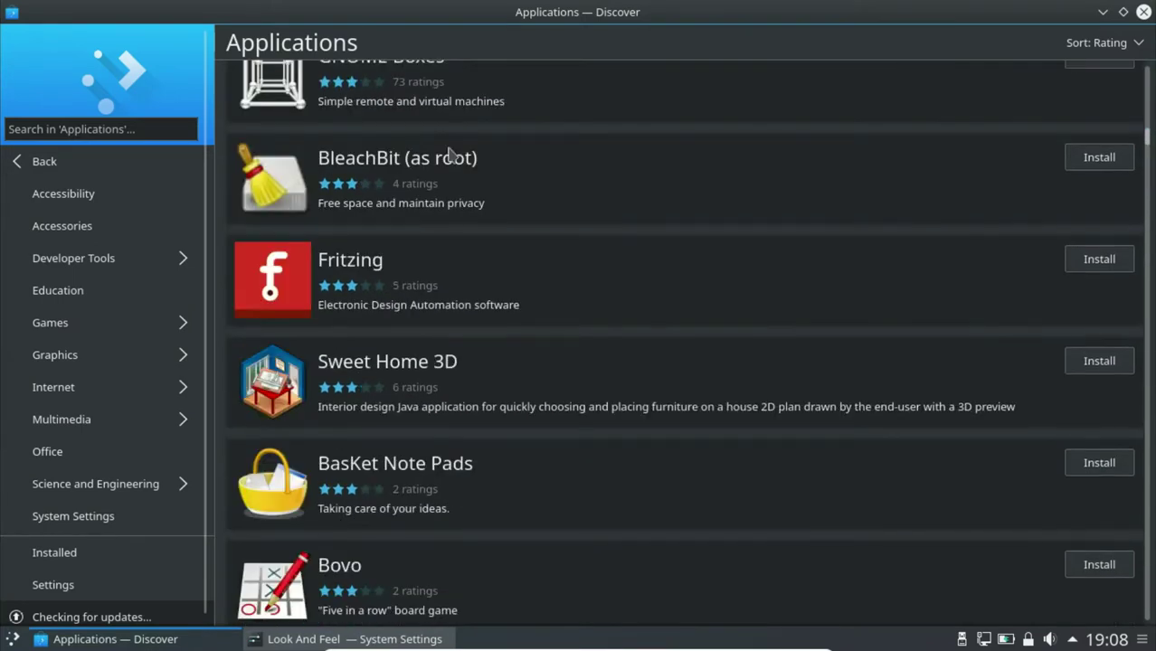
# View Discover's Accessibility, Accessories and Developer Tools categories and close the software center
pyautogui.click(78, 196)
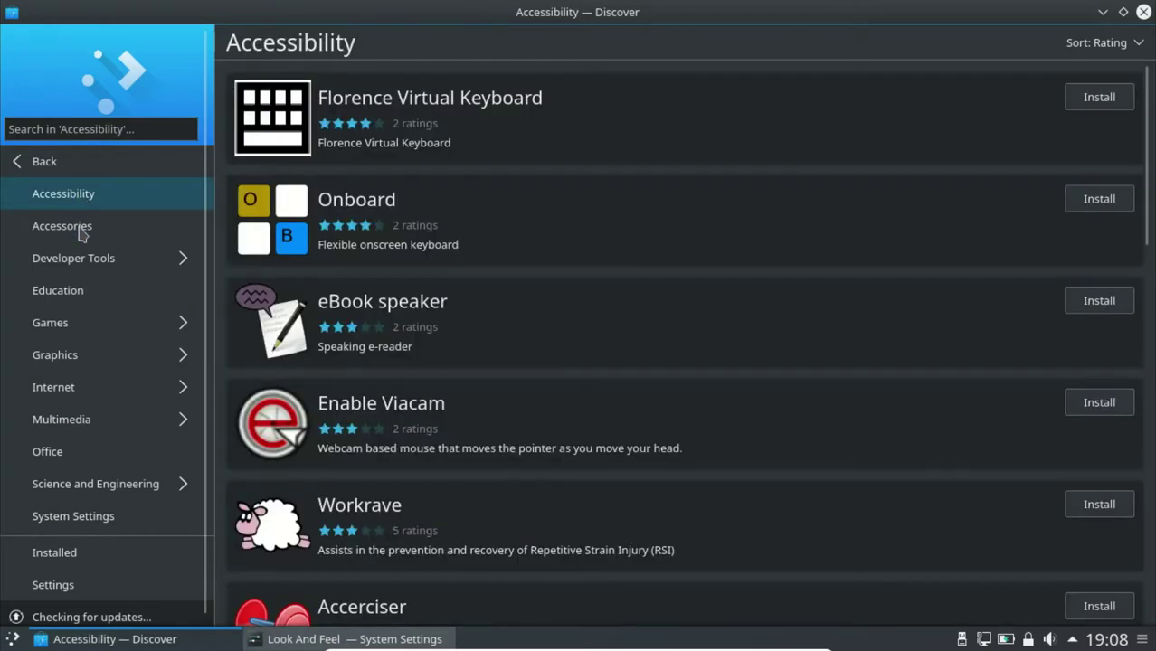
pyautogui.click(82, 233)
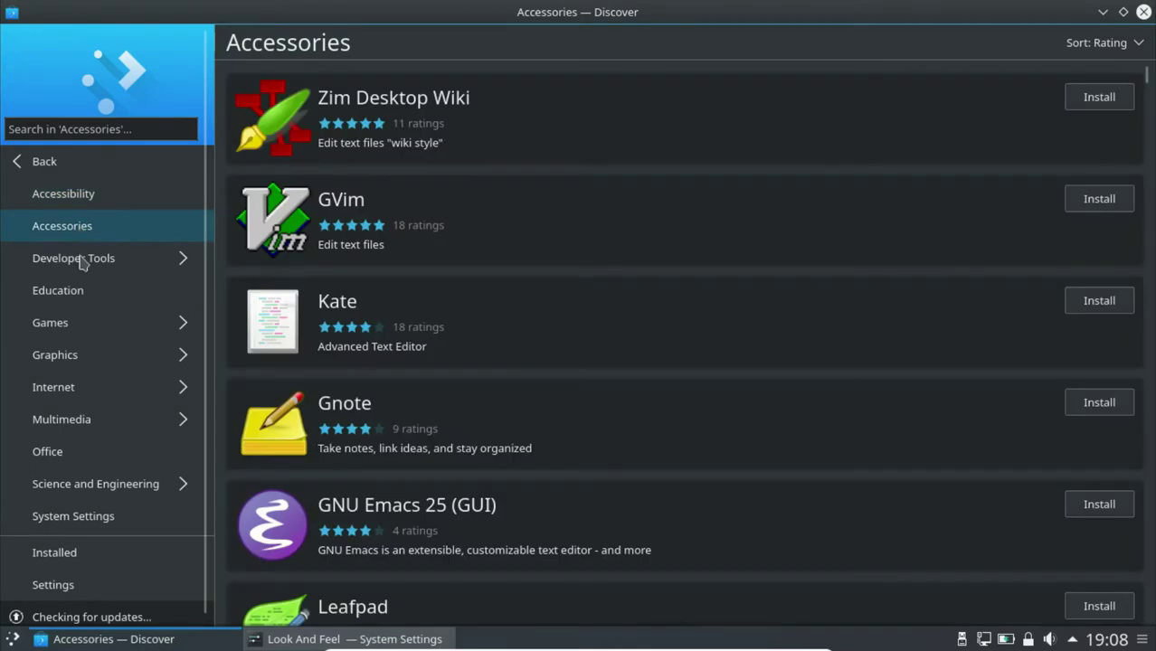
pyautogui.click(81, 260)
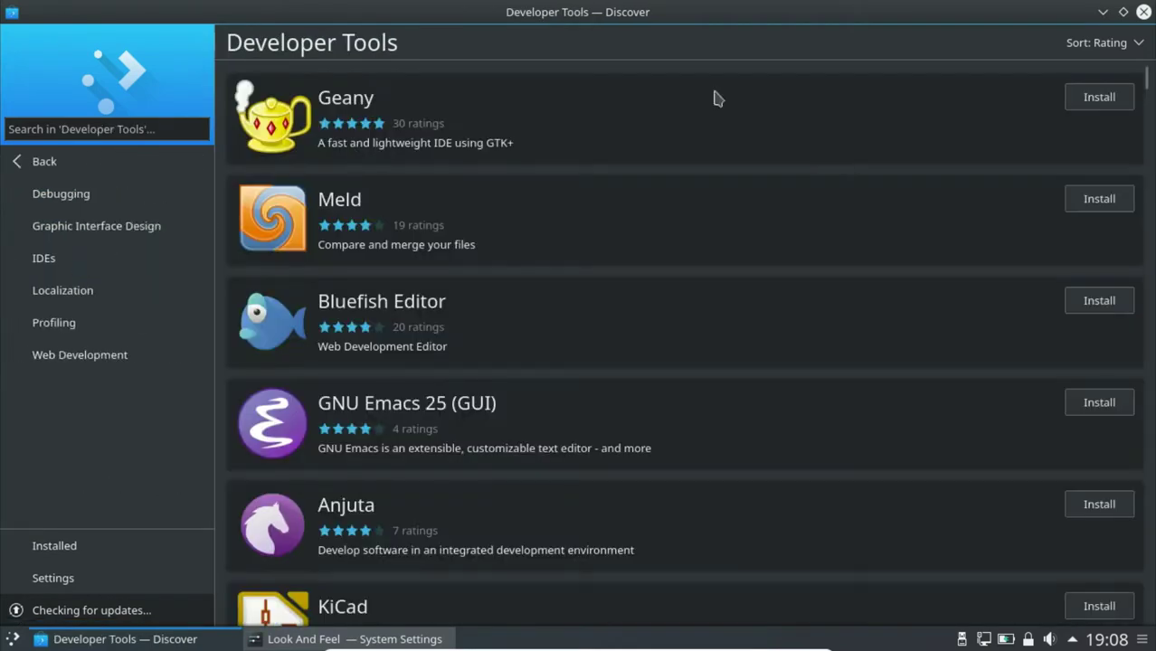
pyautogui.click(1142, 13)
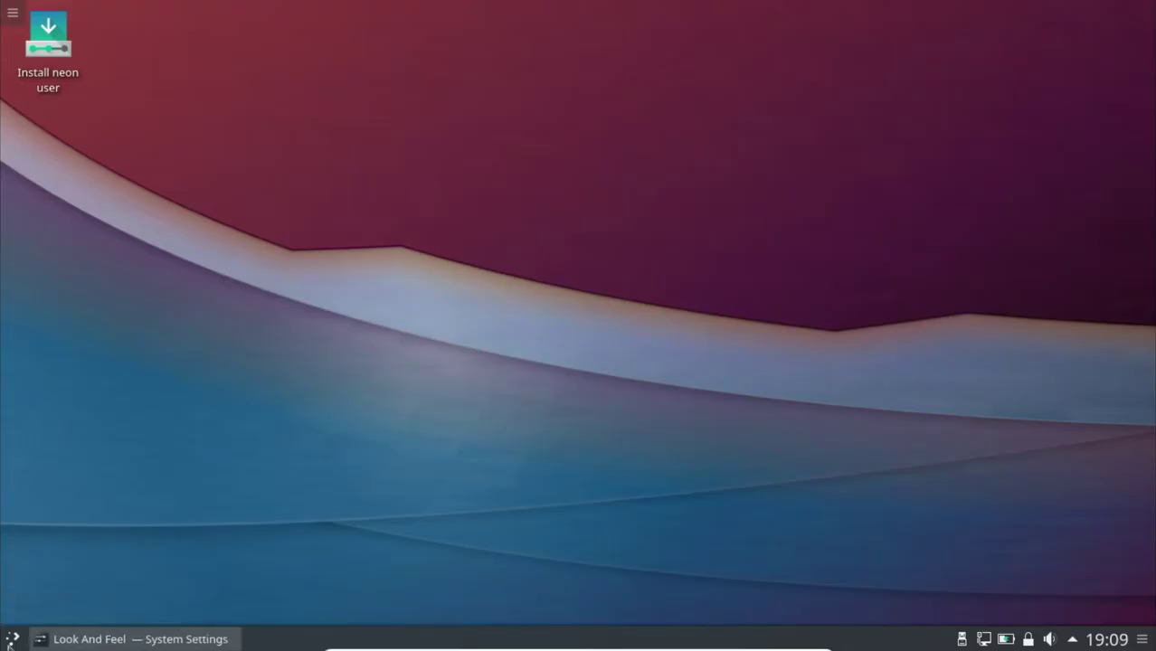
# Launch the Okular document viewer from the Graphics category of the application launcher
pyautogui.click(11, 640)
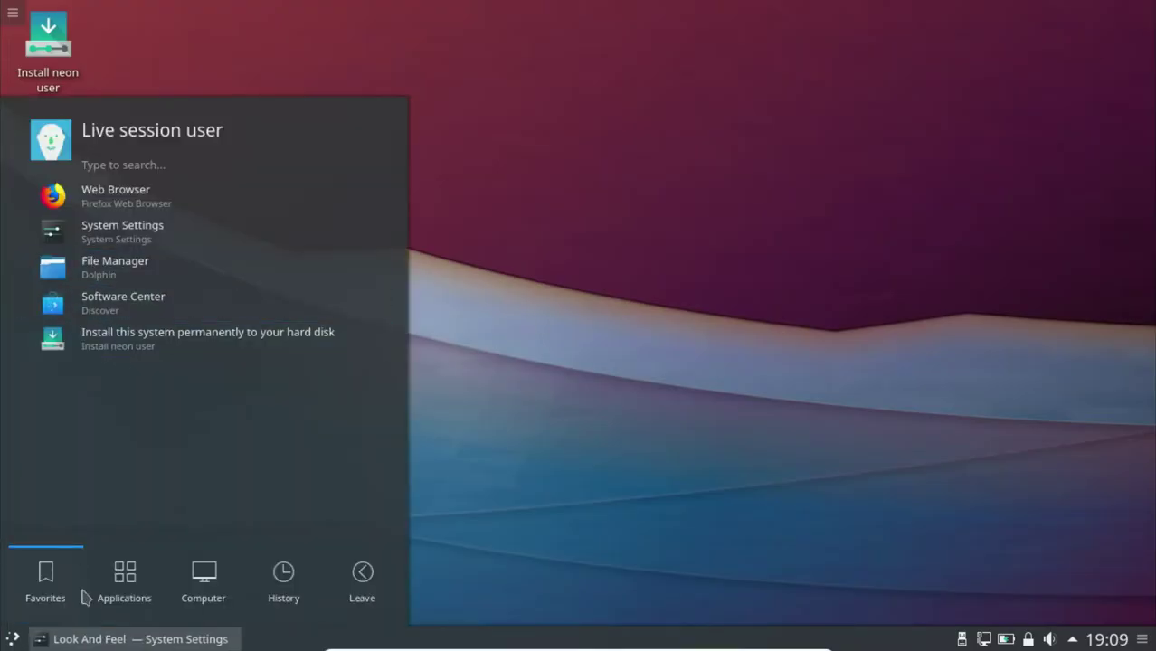
pyautogui.click(114, 591)
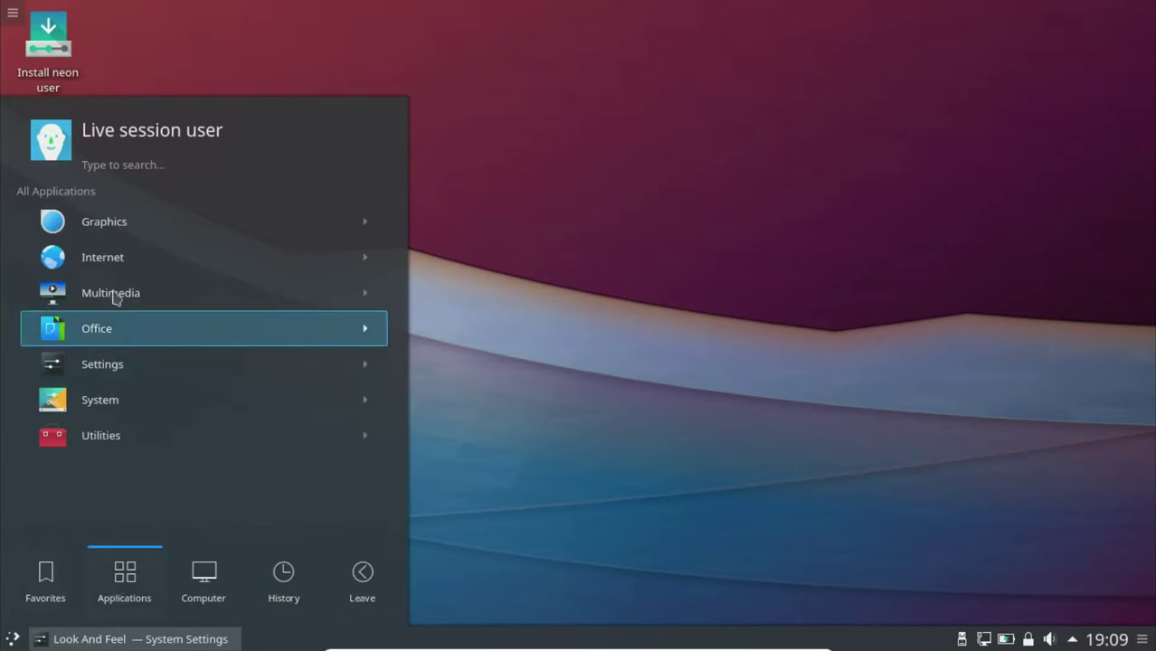
pyautogui.click(112, 222)
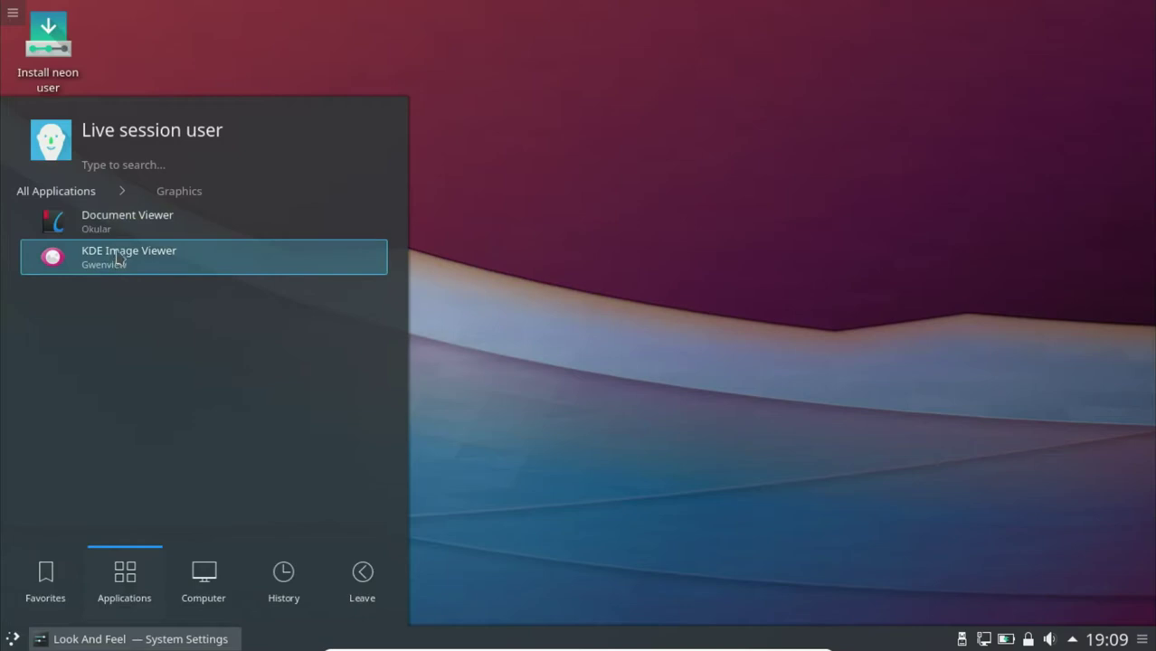
pyautogui.click(122, 227)
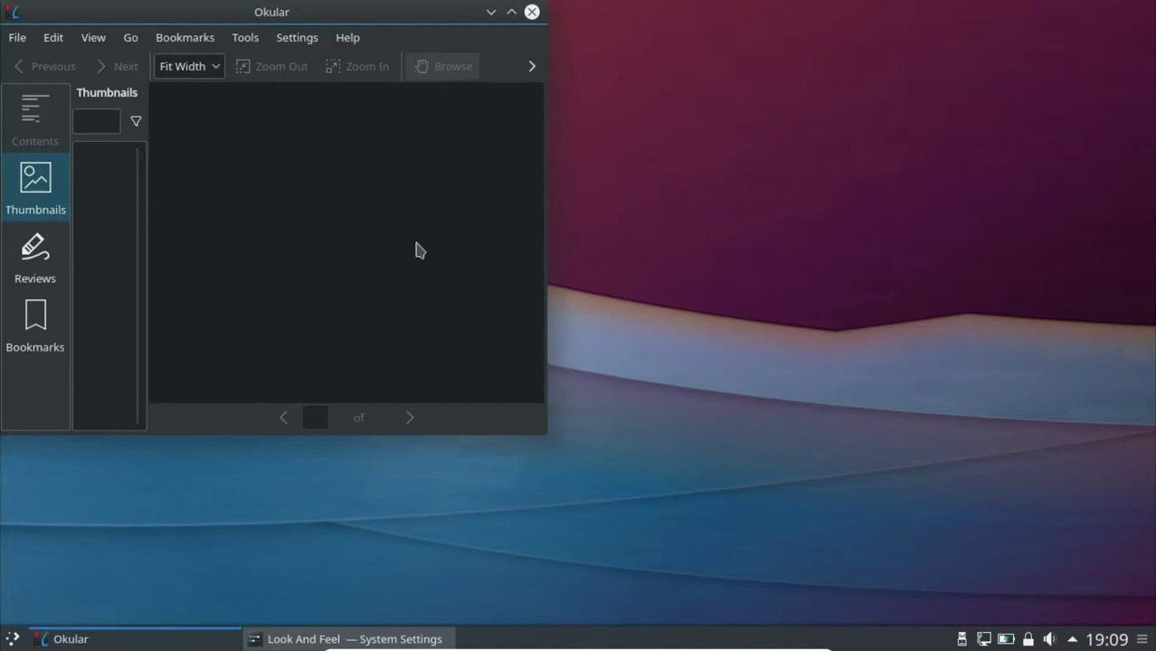
# Review the About Okular details, including copyright, libraries, authors and acknowledgements, and close the document viewer
pyautogui.click(359, 40)
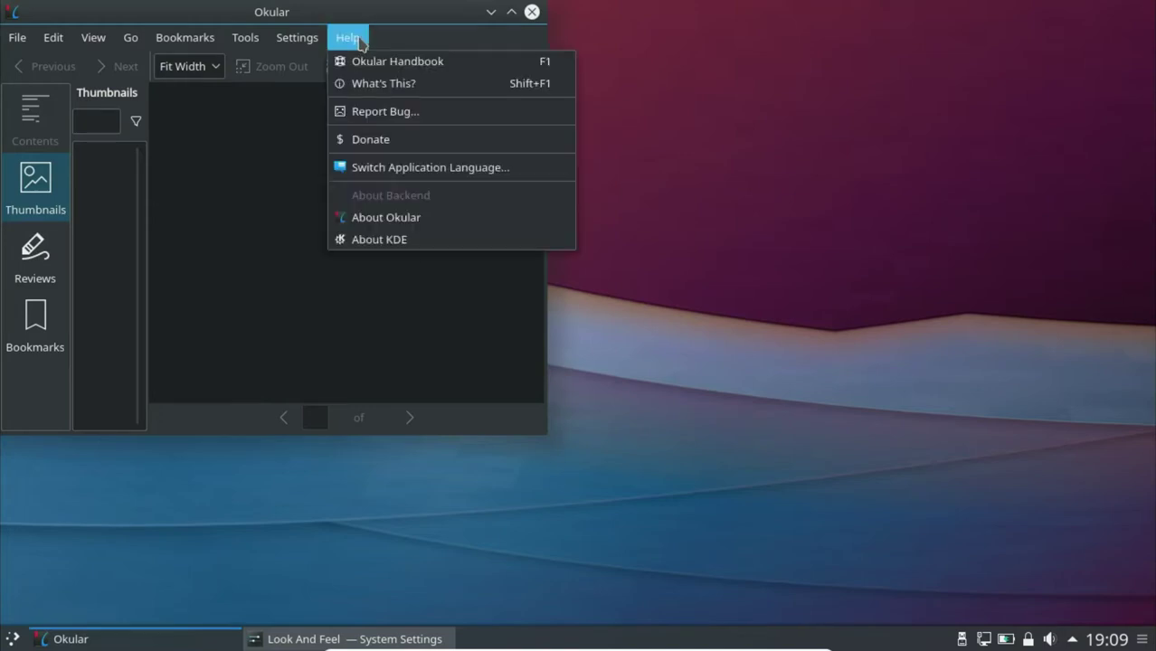
pyautogui.click(394, 220)
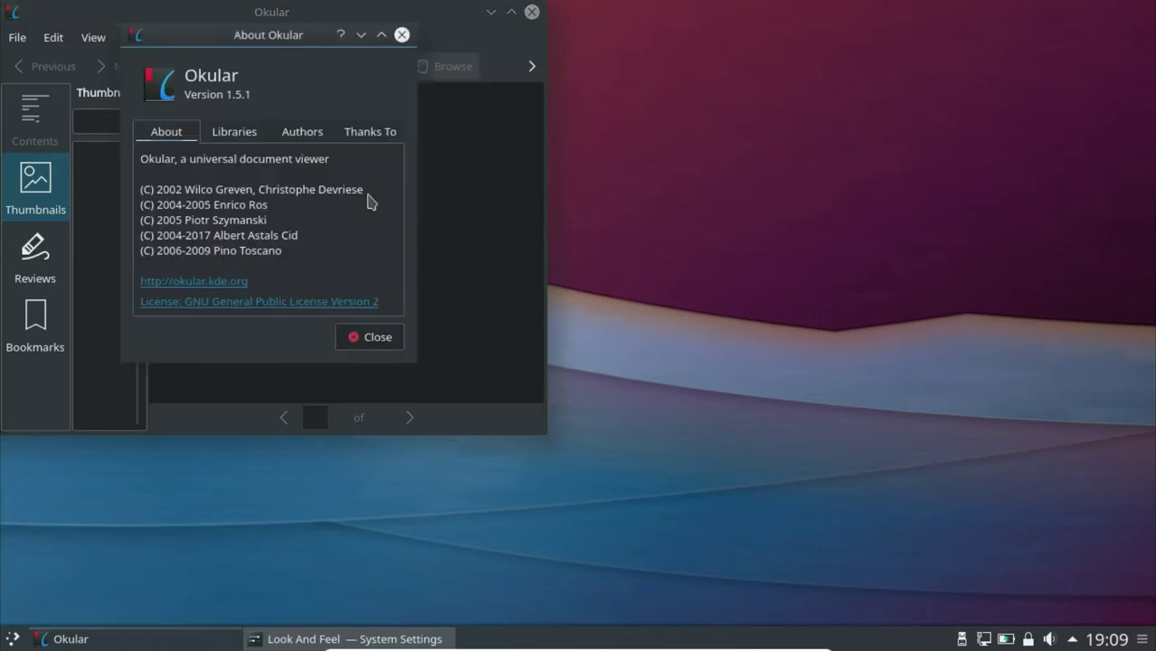
pyautogui.moveTo(258, 34); pyautogui.dragTo(596, 87)
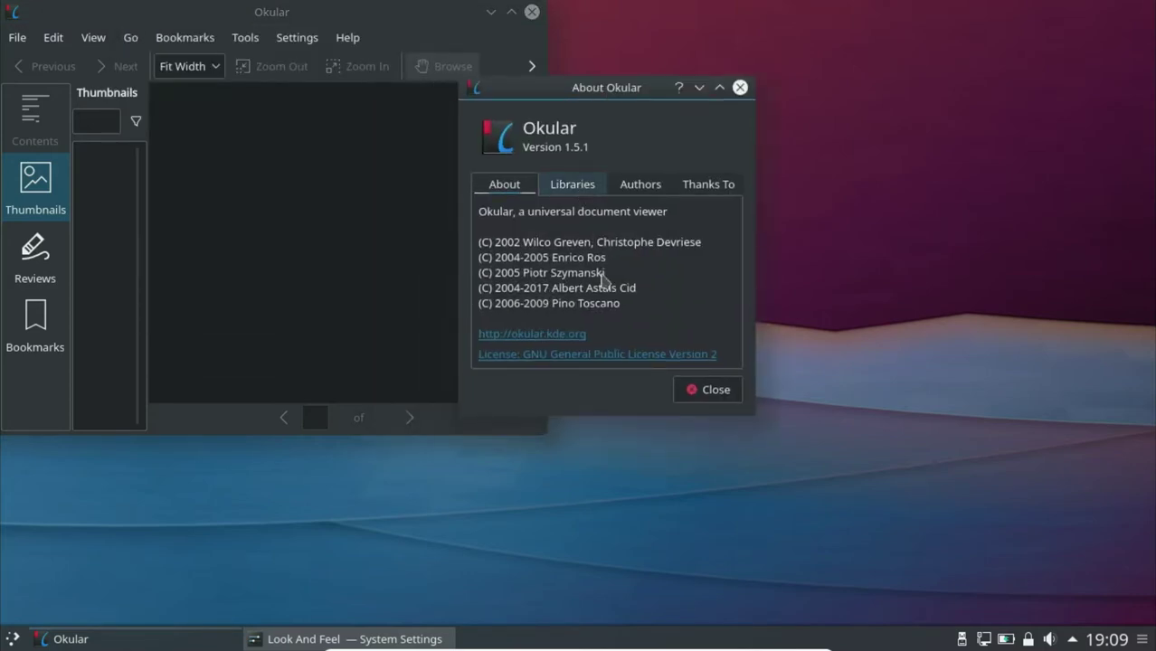
pyautogui.moveTo(624, 305); pyautogui.dragTo(486, 241)
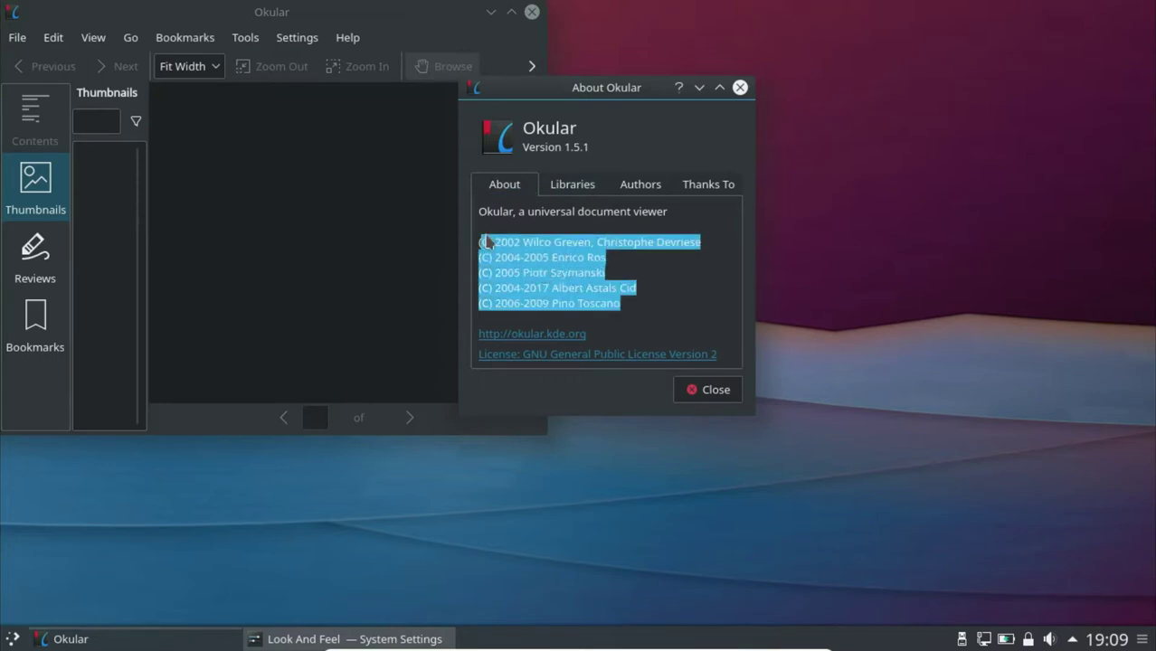
pyautogui.click(584, 185)
pyautogui.click(634, 186)
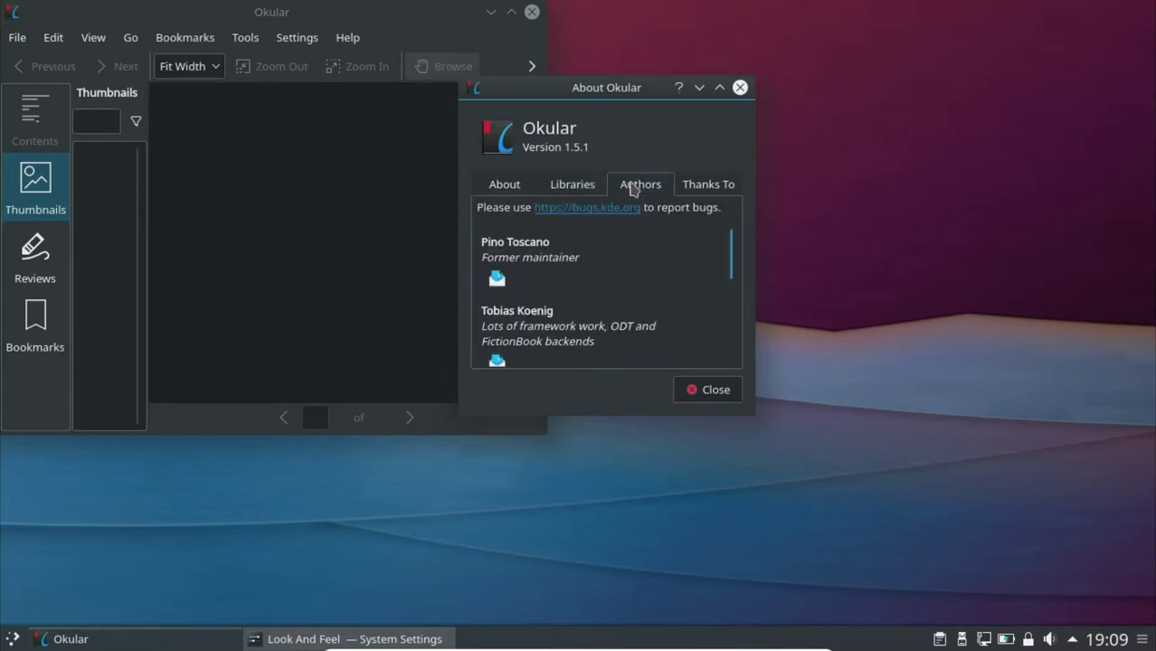
pyautogui.click(699, 185)
pyautogui.click(740, 88)
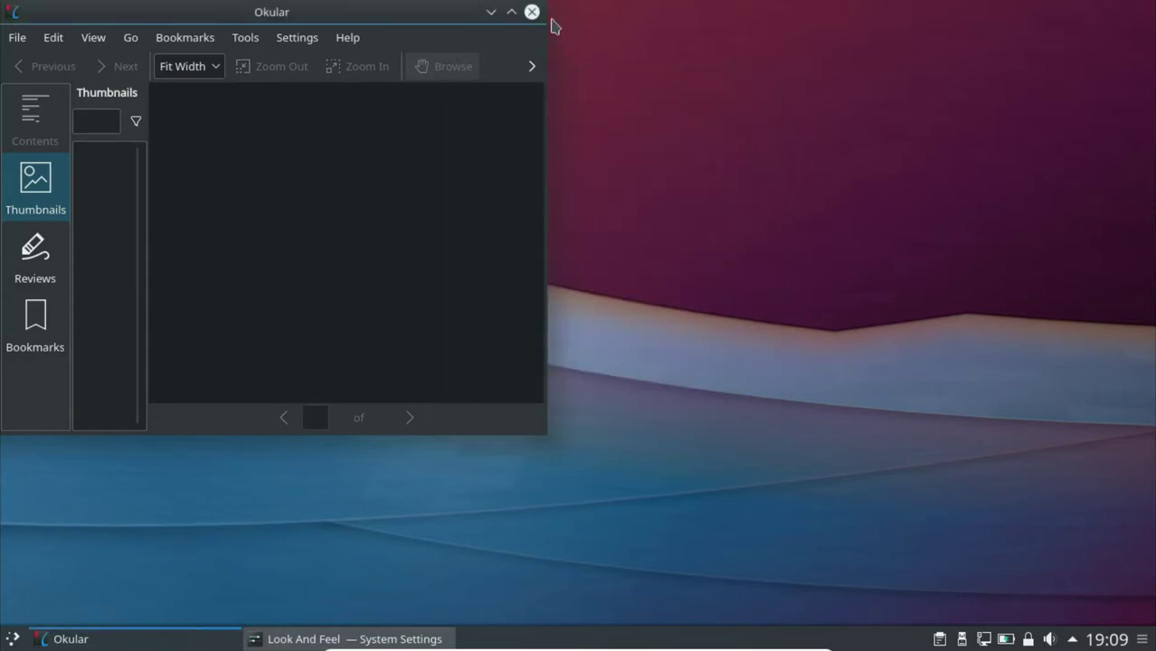
pyautogui.click(532, 12)
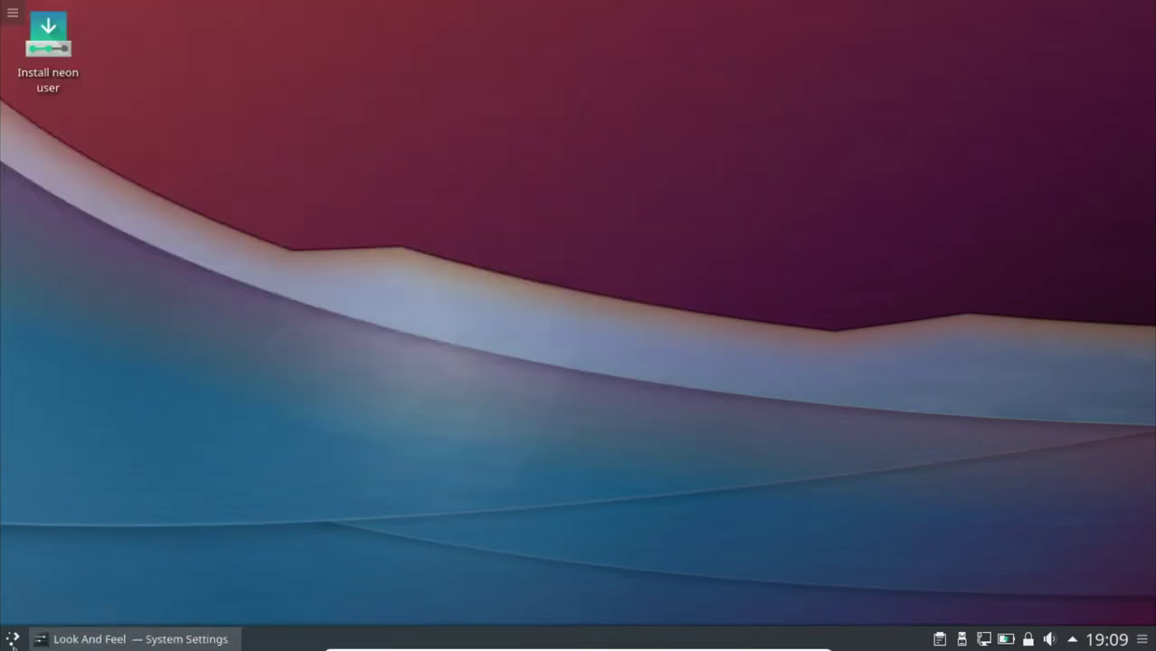
# Launch the Gwenview image viewer from the Graphics applications and maximize its window
pyautogui.click(12, 640)
pyautogui.click(126, 577)
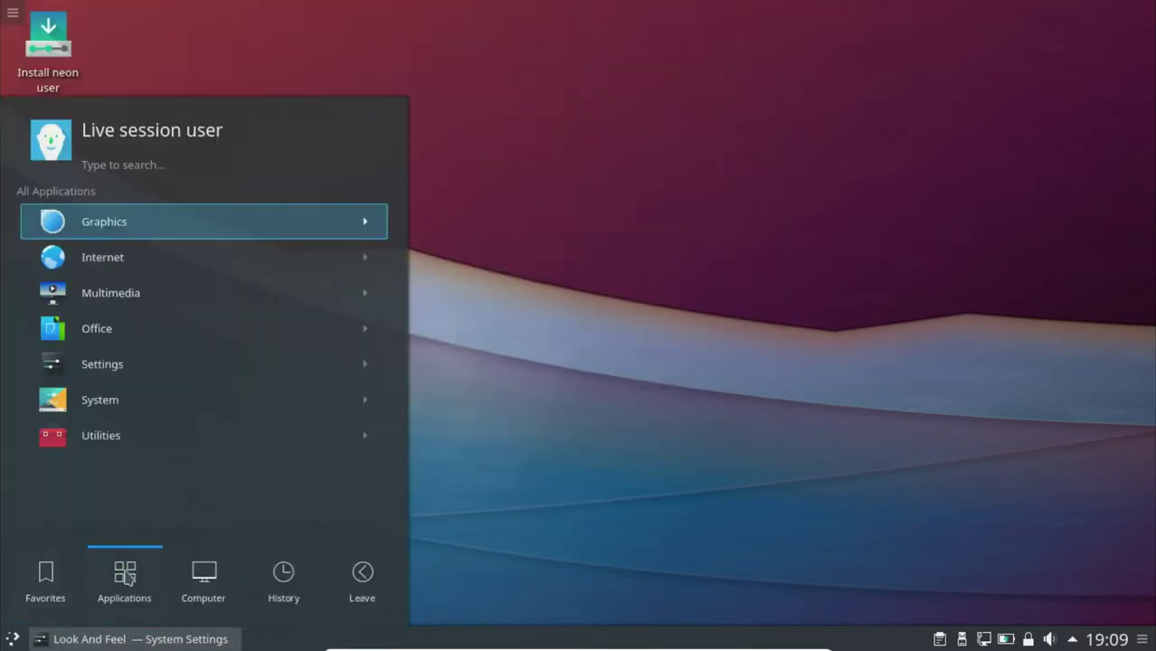
pyautogui.click(116, 227)
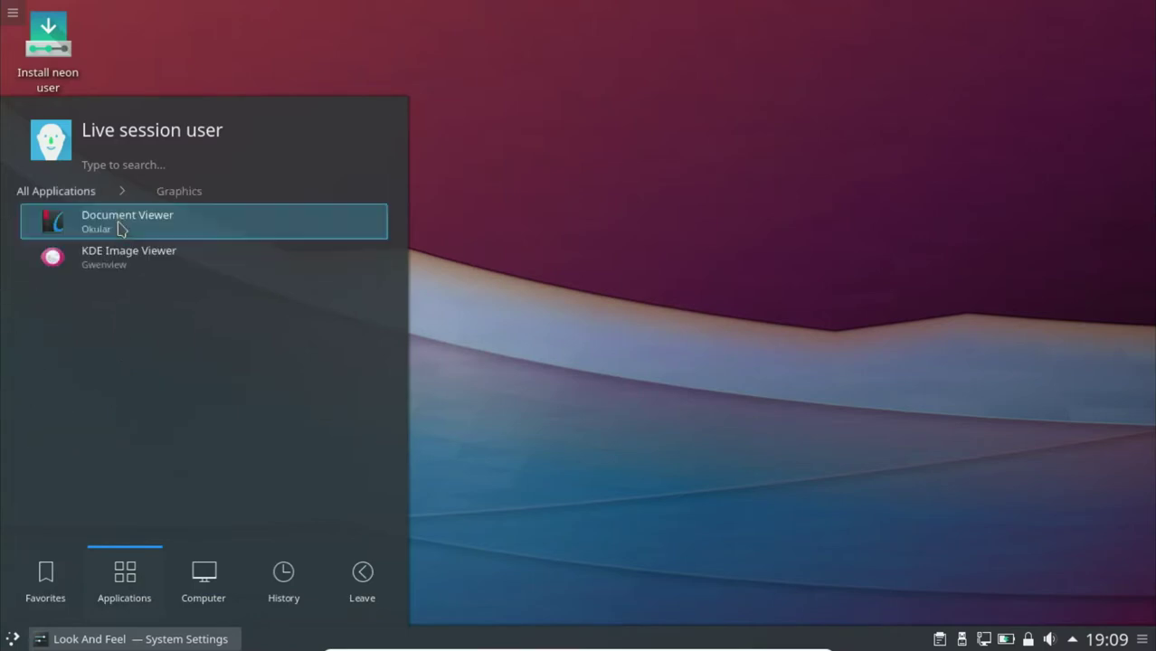
pyautogui.click(115, 259)
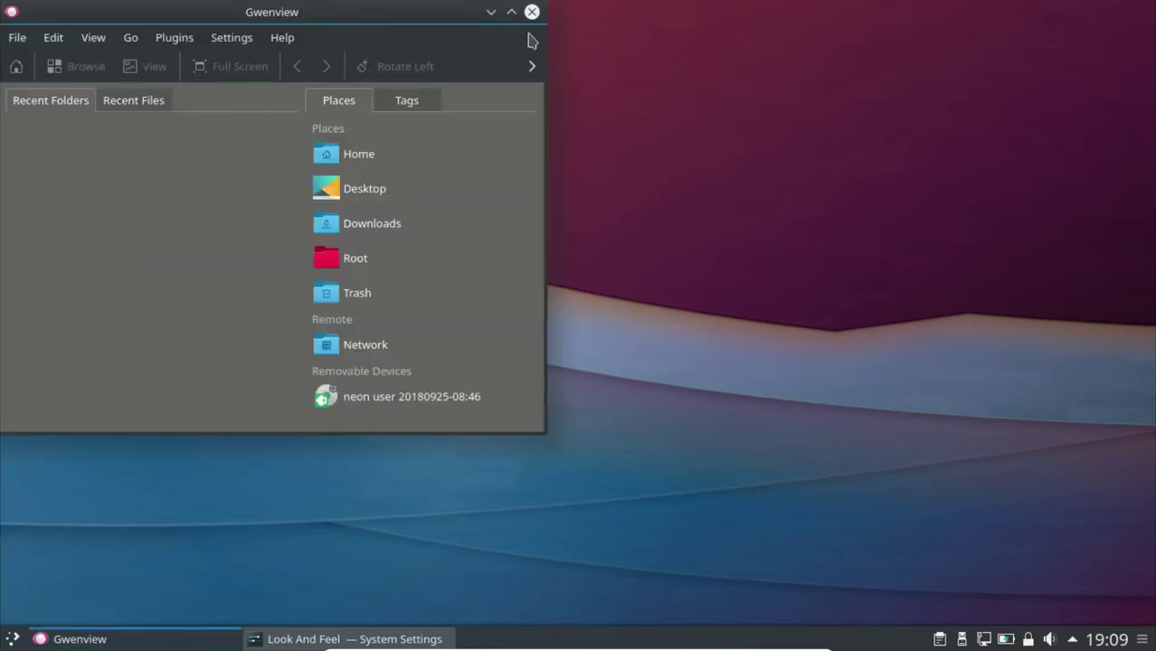
pyautogui.click(512, 13)
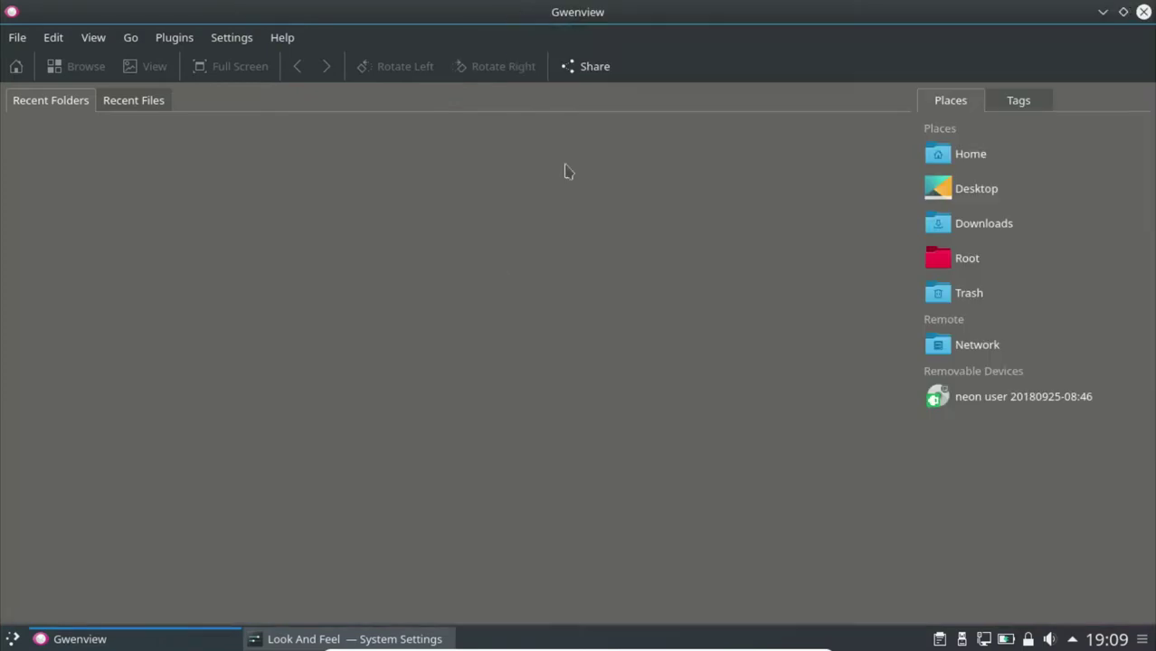
# Review the About Gwenview details, including copyright, libraries and authors, and close the image viewer
pyautogui.click(280, 41)
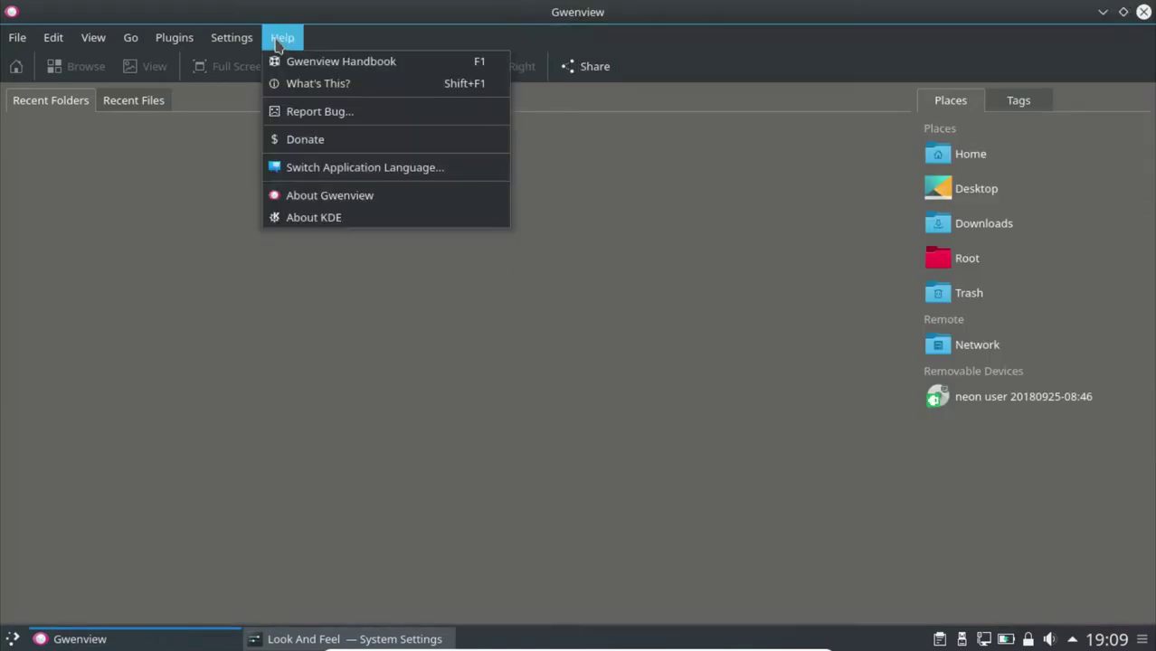
pyautogui.click(308, 199)
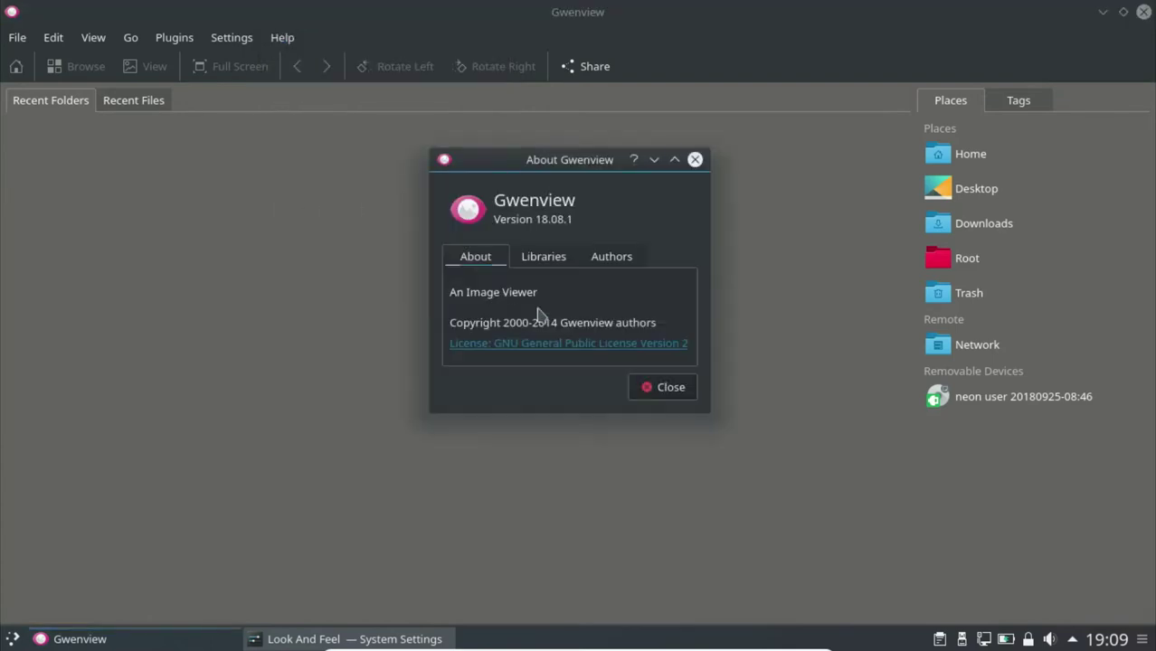
pyautogui.moveTo(657, 327); pyautogui.dragTo(447, 294)
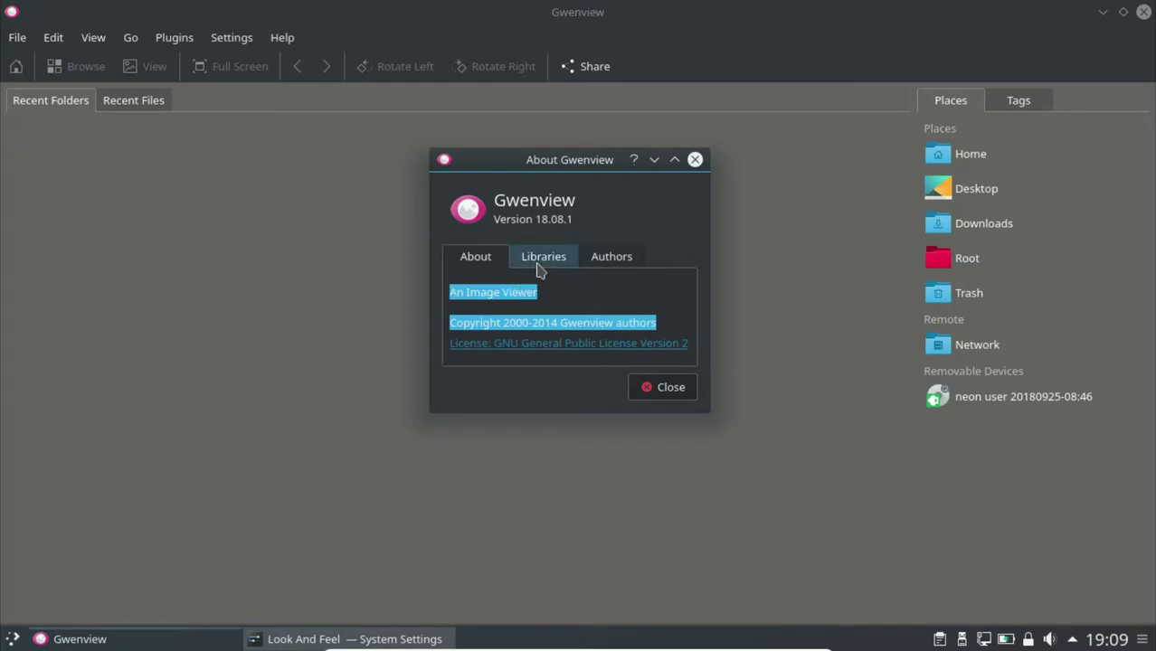
pyautogui.click(542, 264)
pyautogui.click(600, 263)
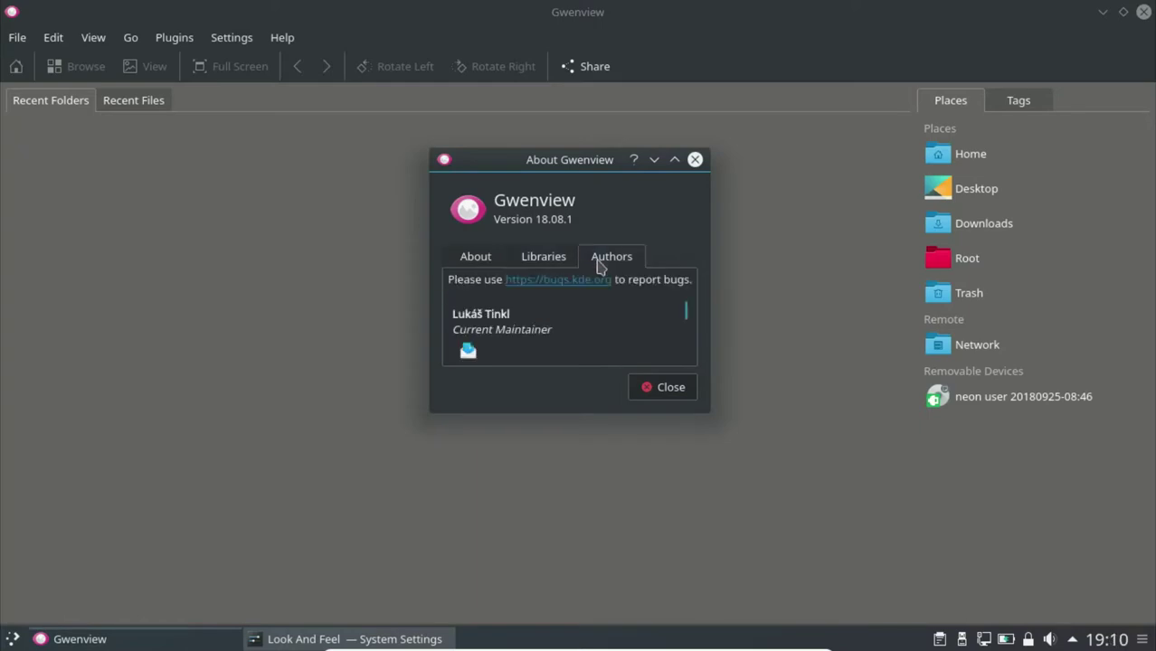
pyautogui.click(658, 398)
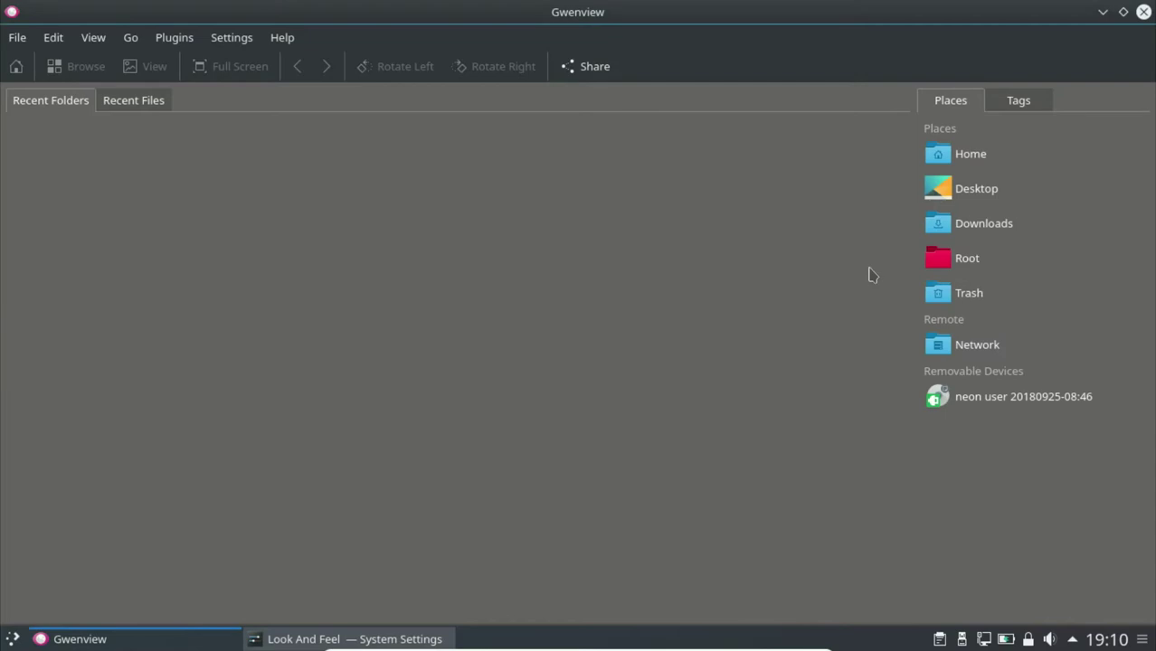
pyautogui.click(1143, 13)
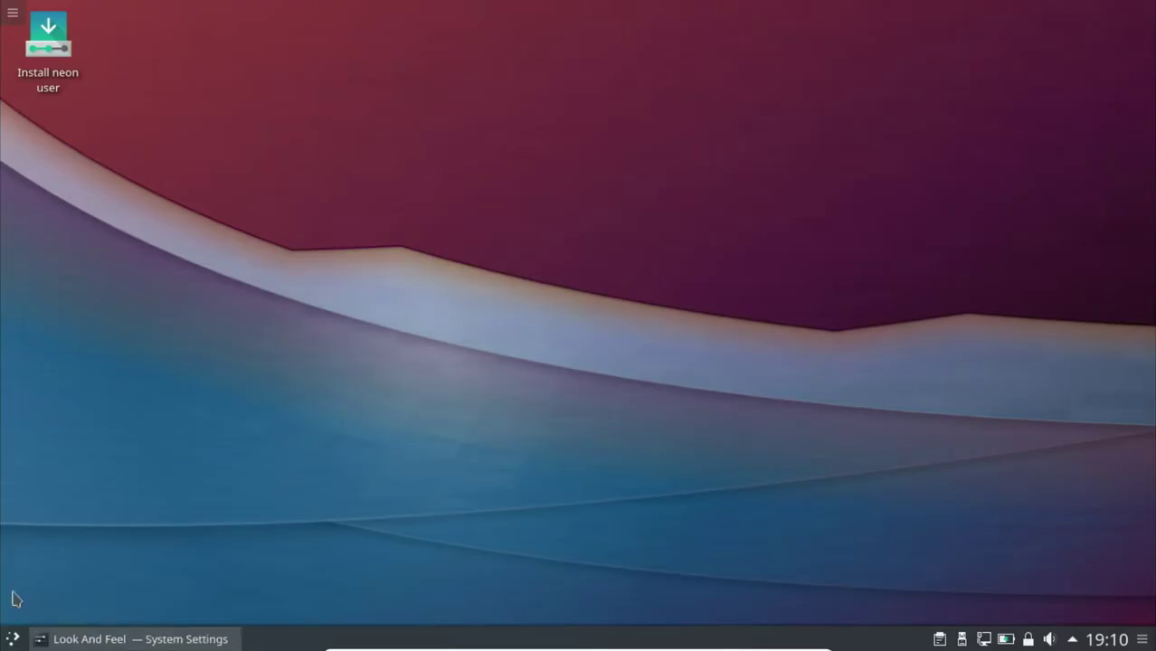
# Launch the Firefox web browser from the Internet category of the application launcher
pyautogui.click(13, 640)
pyautogui.click(124, 597)
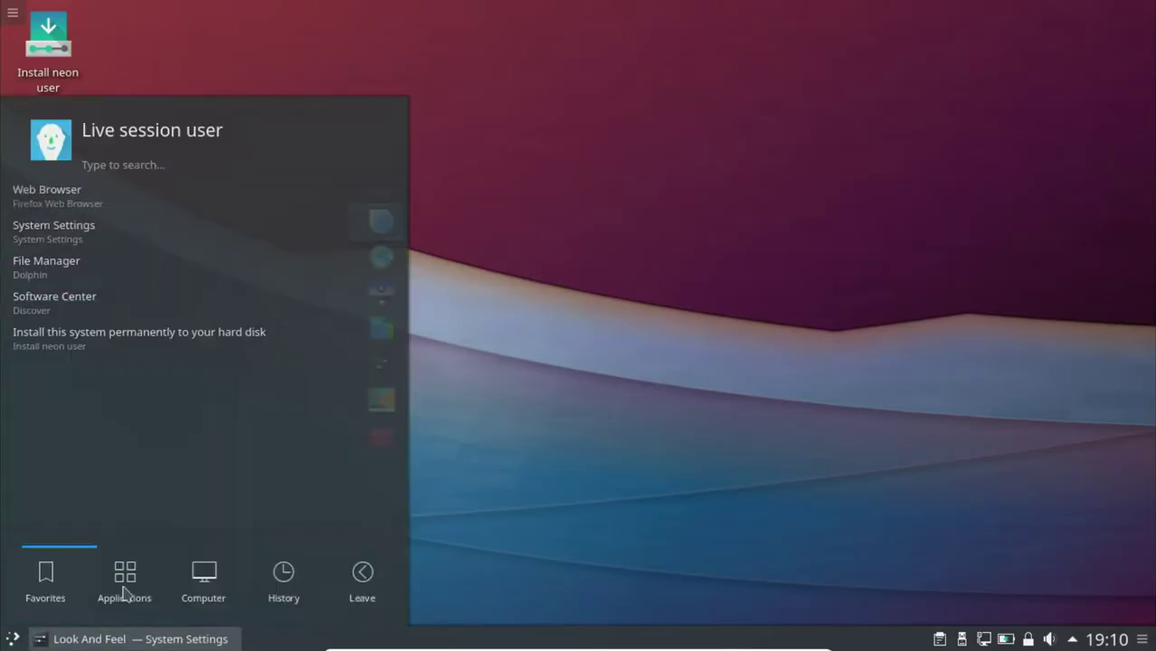
pyautogui.click(114, 256)
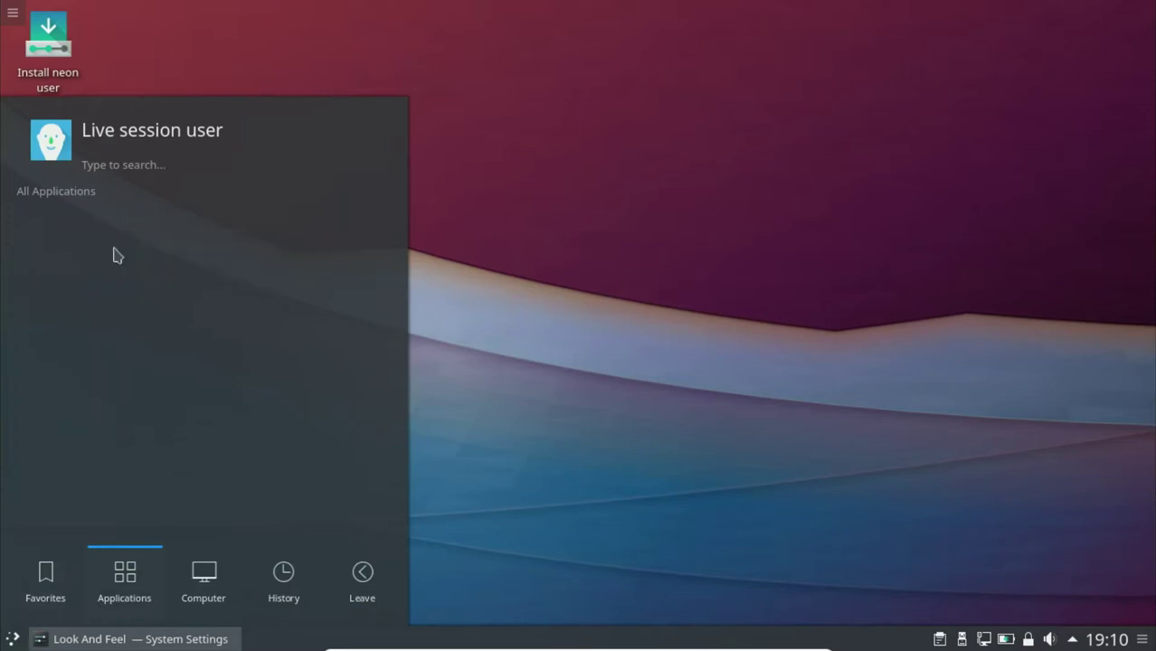
pyautogui.click(122, 229)
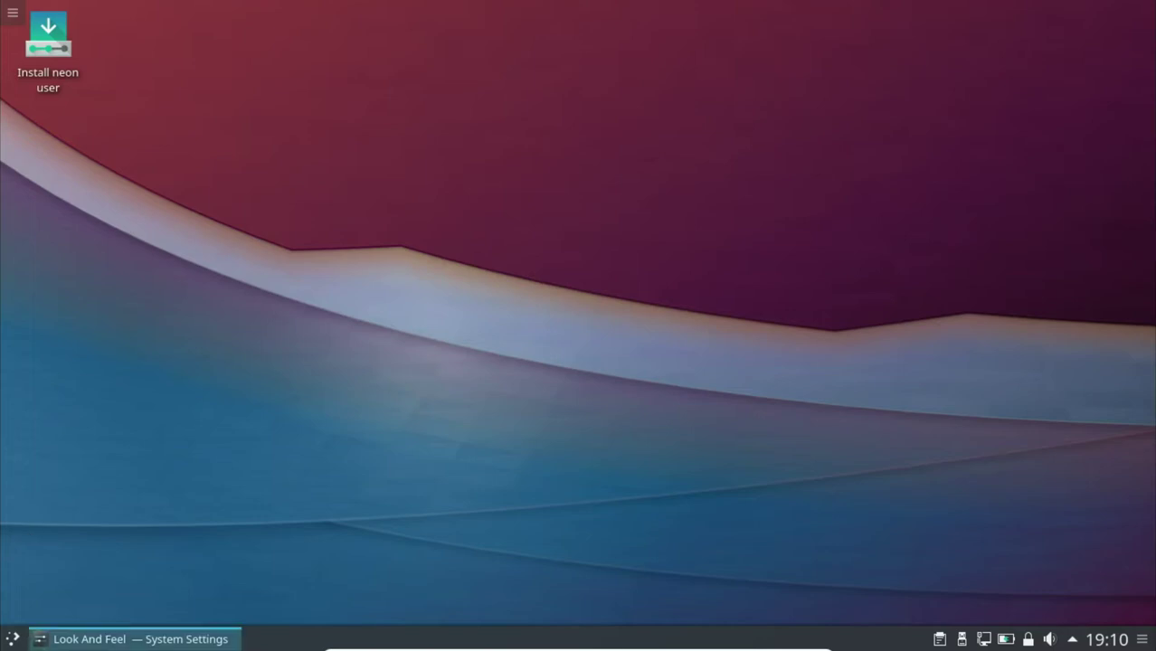
# Check the Multimedia category of the application launcher and return to the Firefox window
pyautogui.click(12, 640)
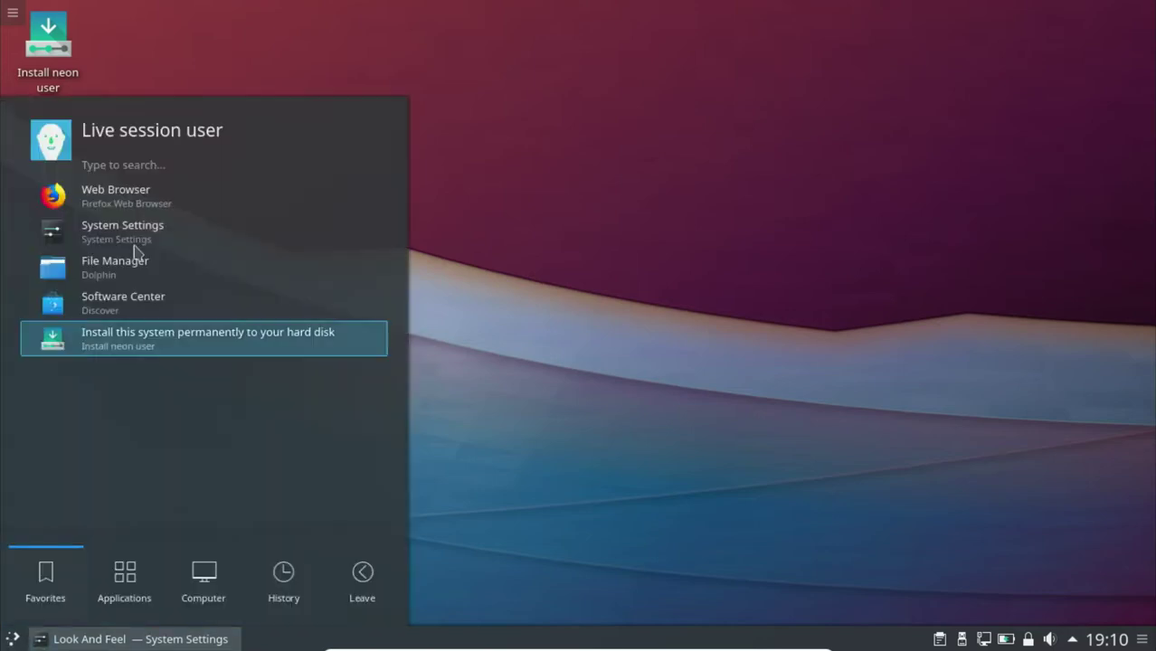
pyautogui.click(120, 578)
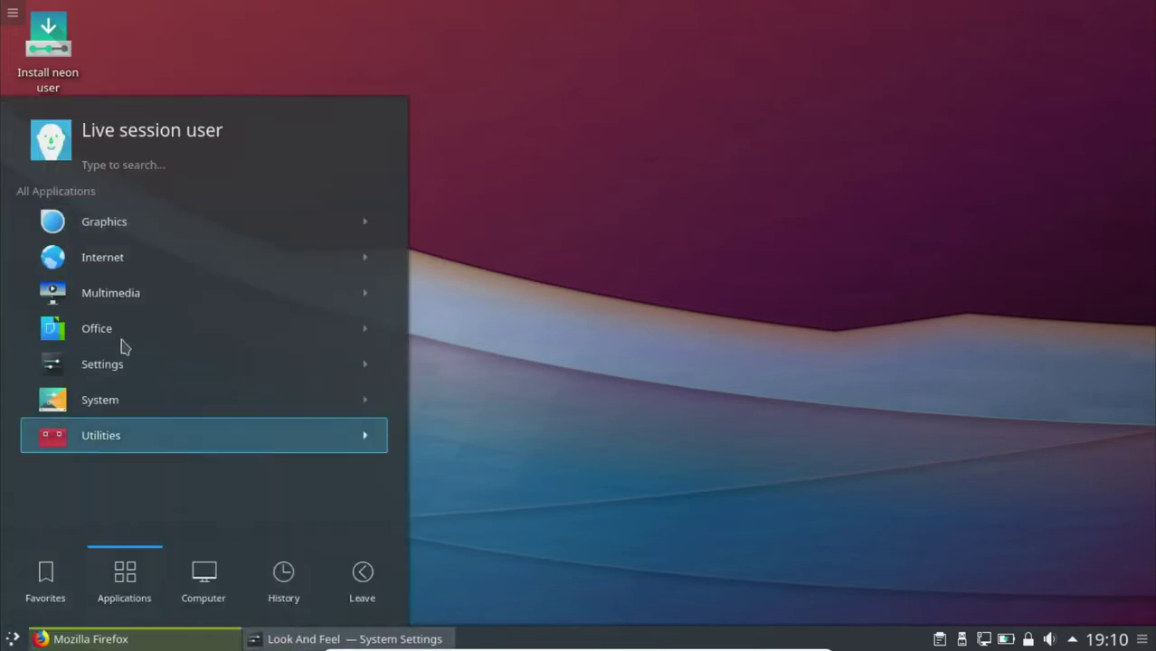
pyautogui.click(116, 302)
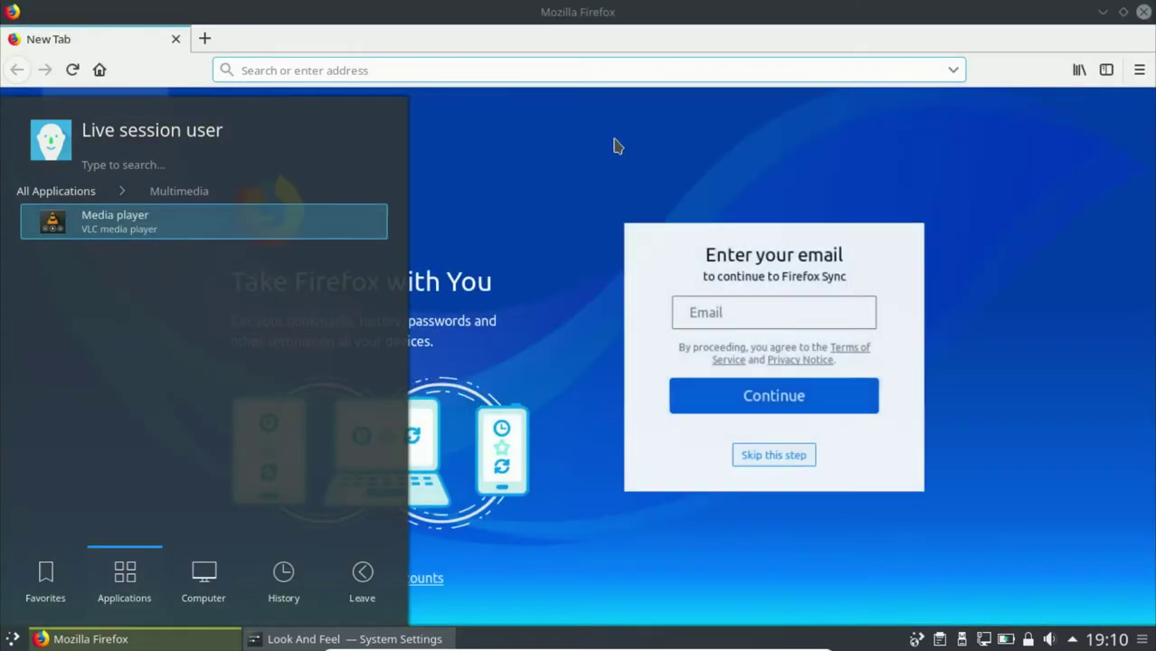
pyautogui.click(613, 145)
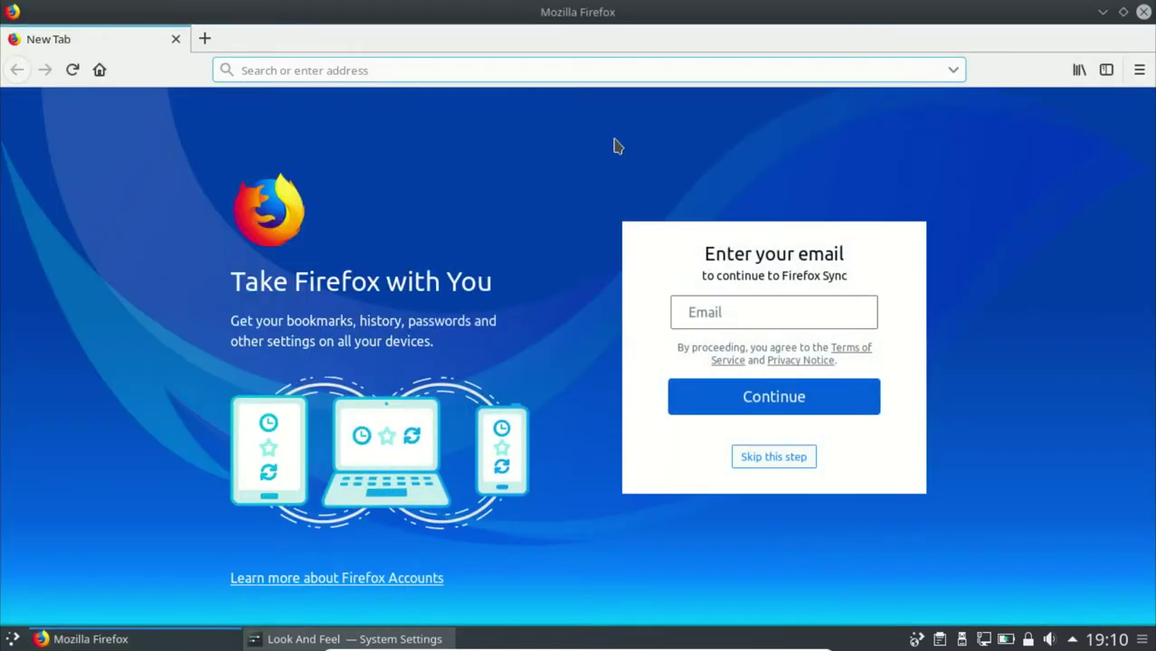
# Open the About Firefox information to check the browser's version
pyautogui.click(1139, 69)
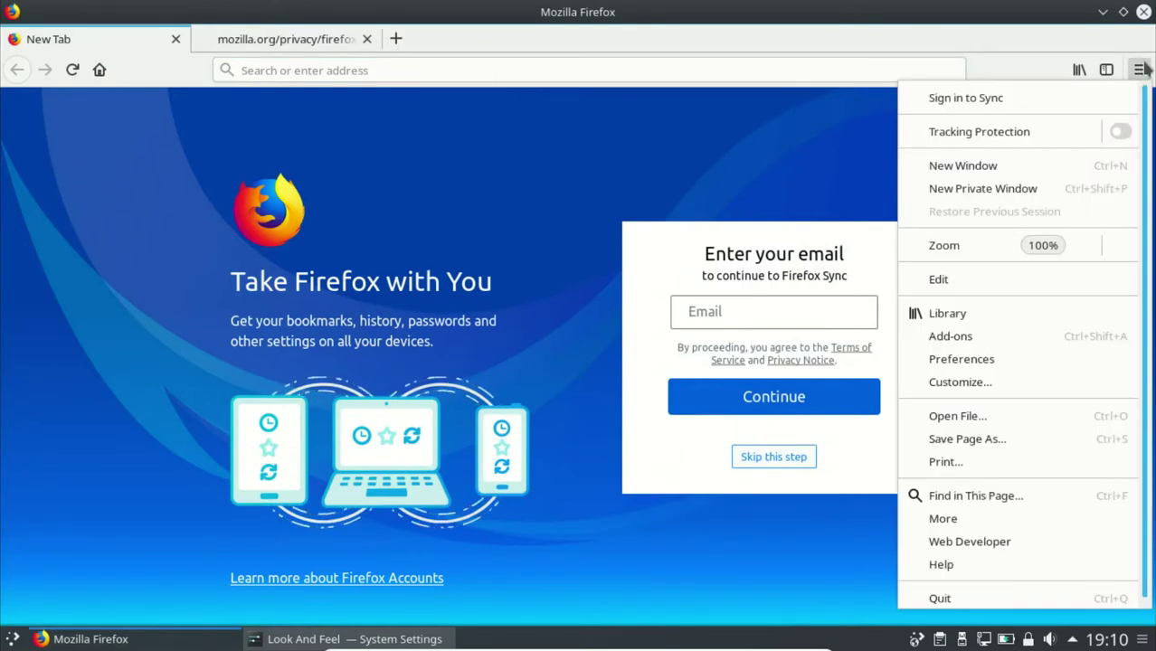
pyautogui.click(944, 568)
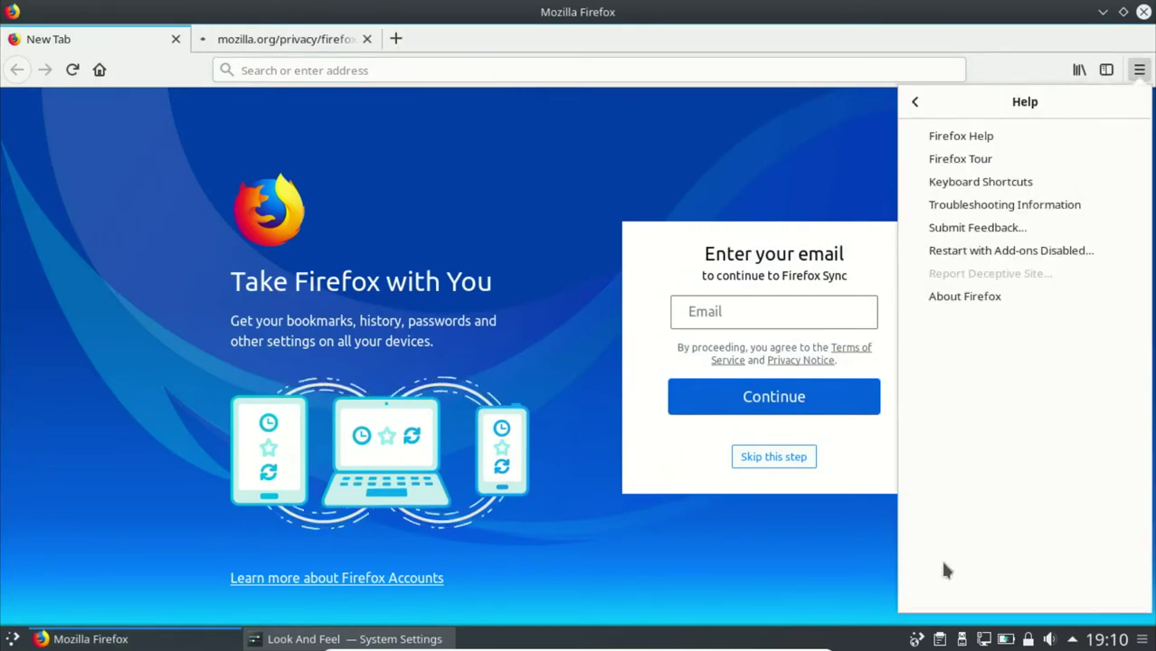
pyautogui.click(970, 298)
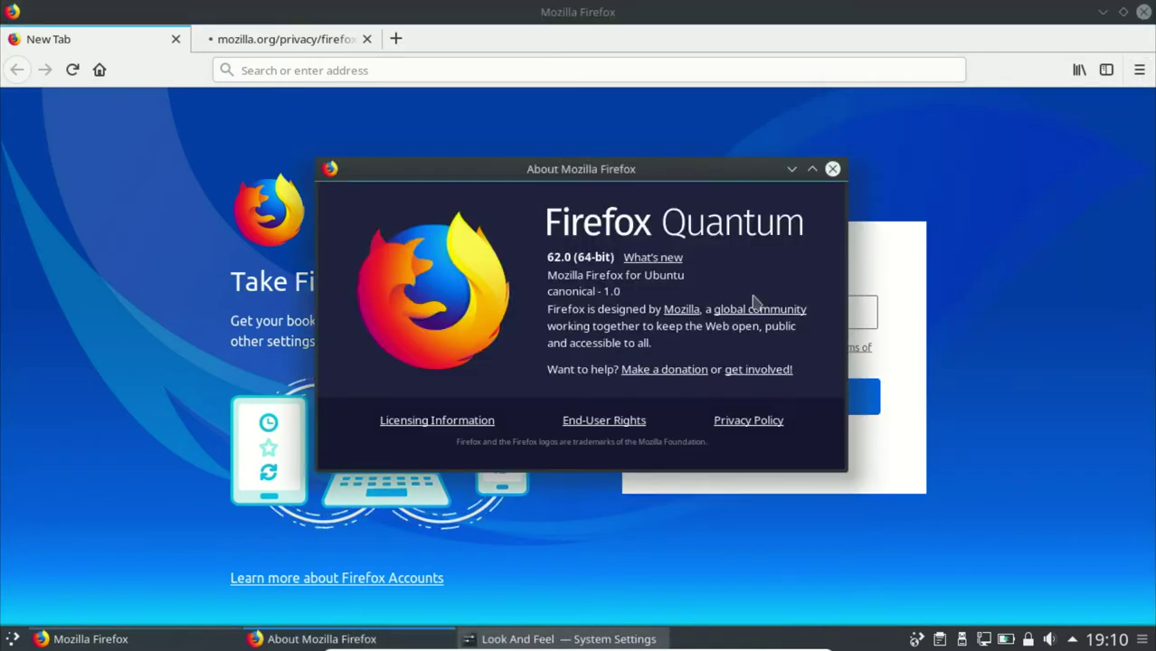
# Highlight the version number in About Mozilla Firefox, and close the browser together with both of its tabs
pyautogui.moveTo(547, 257); pyautogui.dragTo(602, 261)
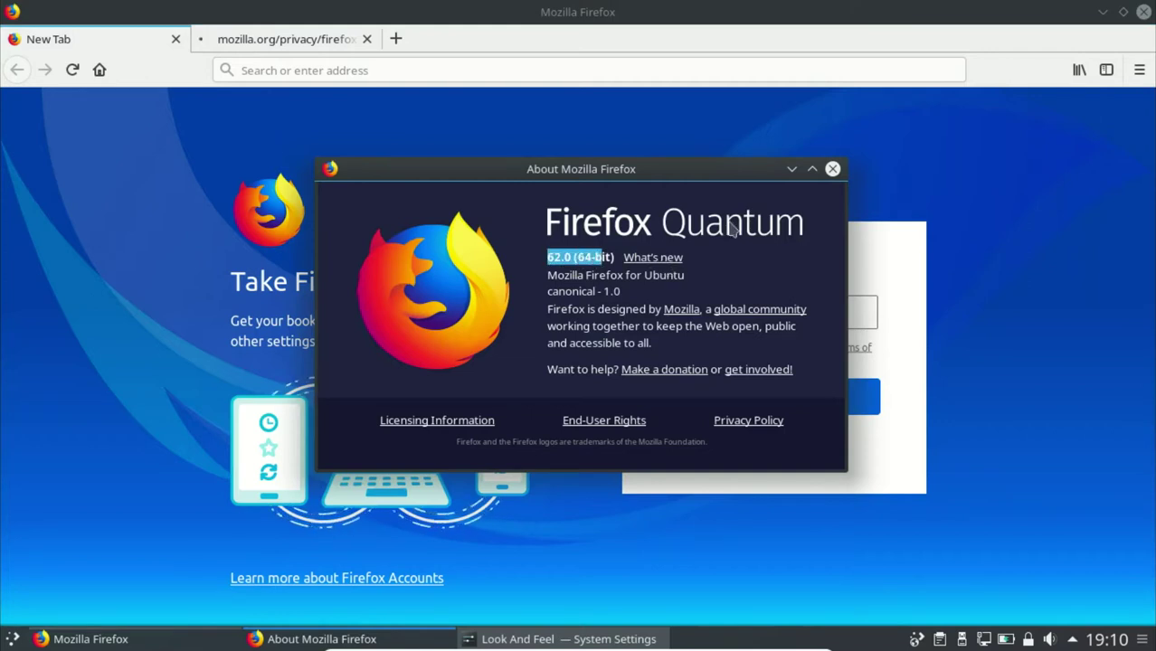
pyautogui.click(833, 169)
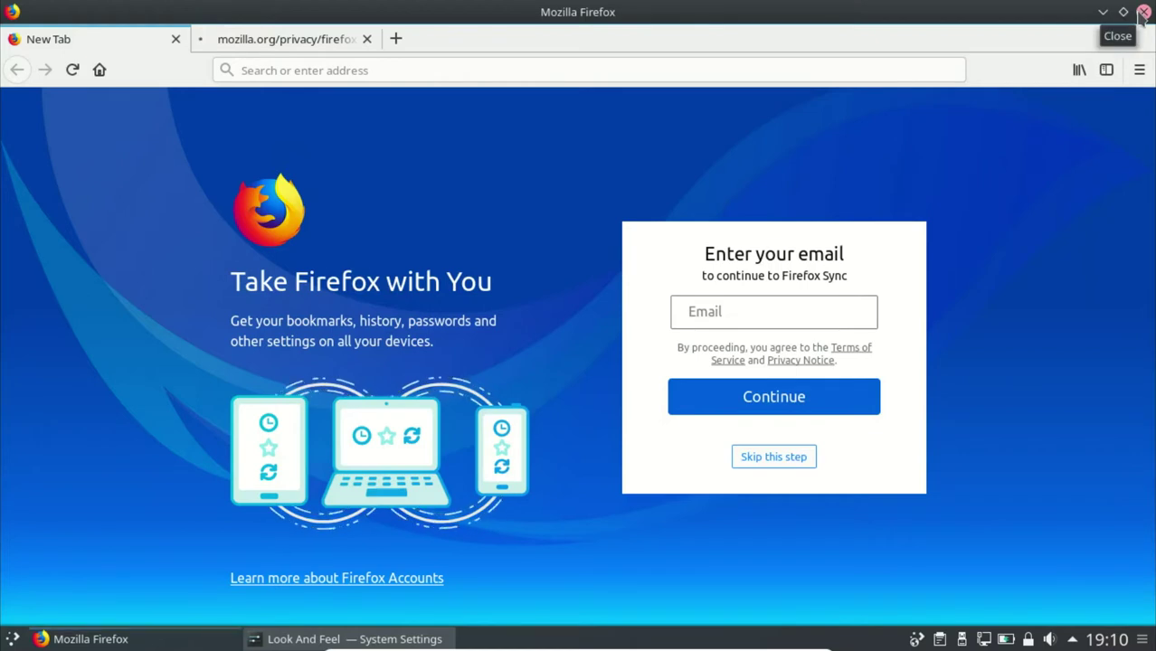
pyautogui.click(1143, 12)
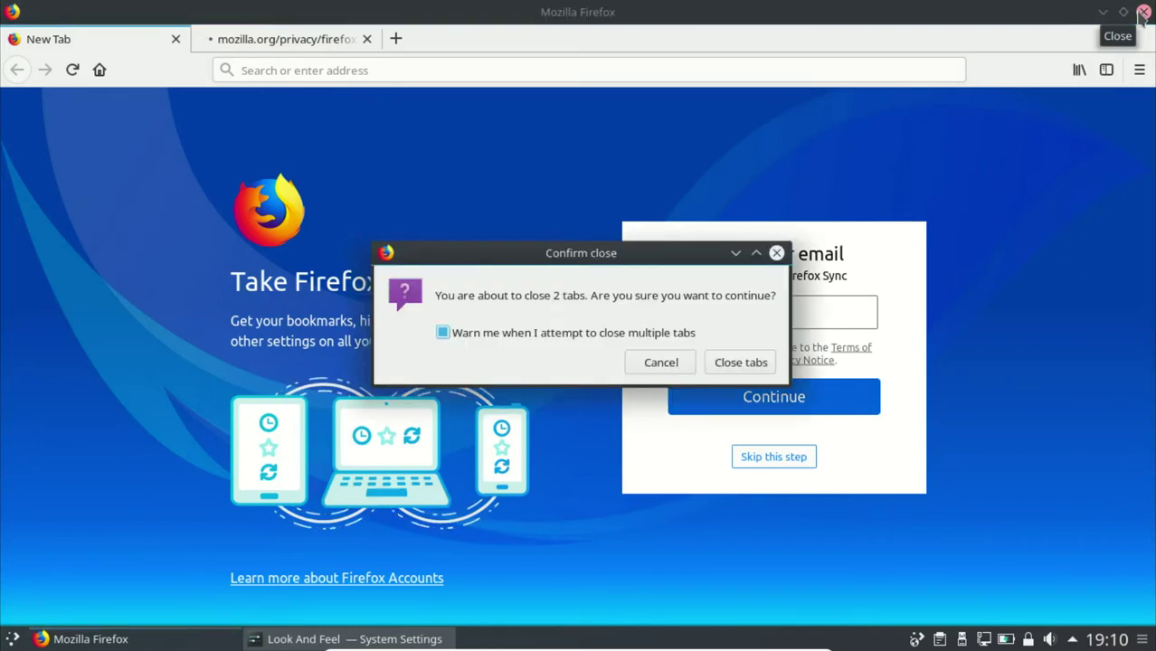
pyautogui.click(741, 363)
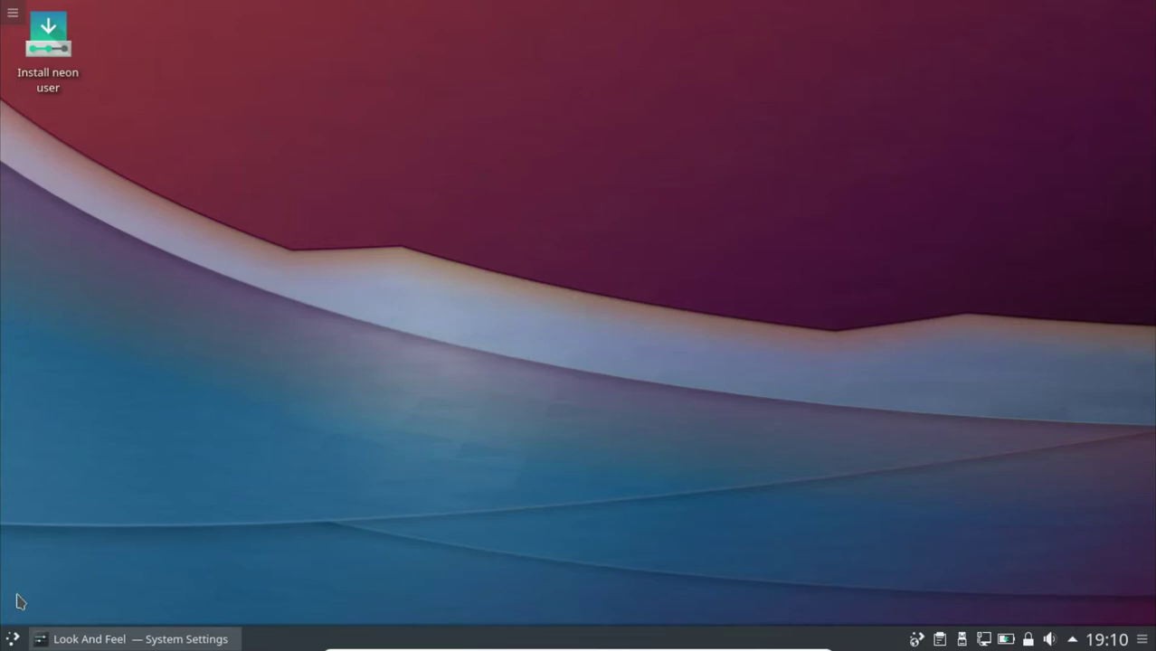
# Launch VLC media player from the Multimedia category and accept its privacy policy with metadata network access allowed
pyautogui.click(13, 642)
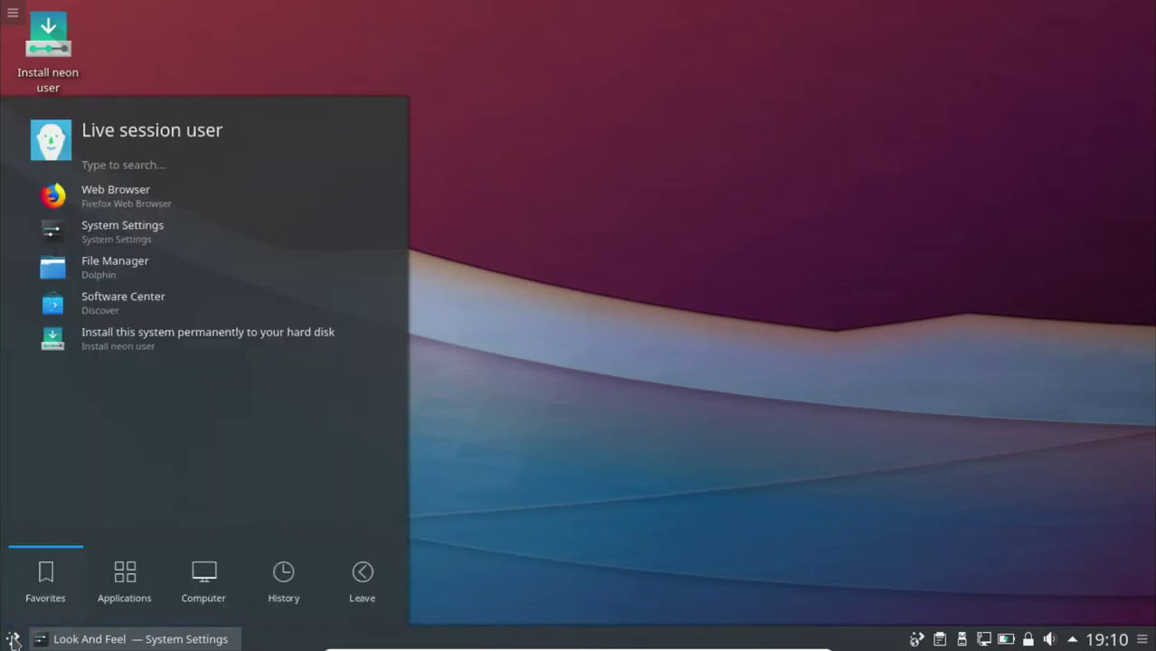
pyautogui.click(126, 579)
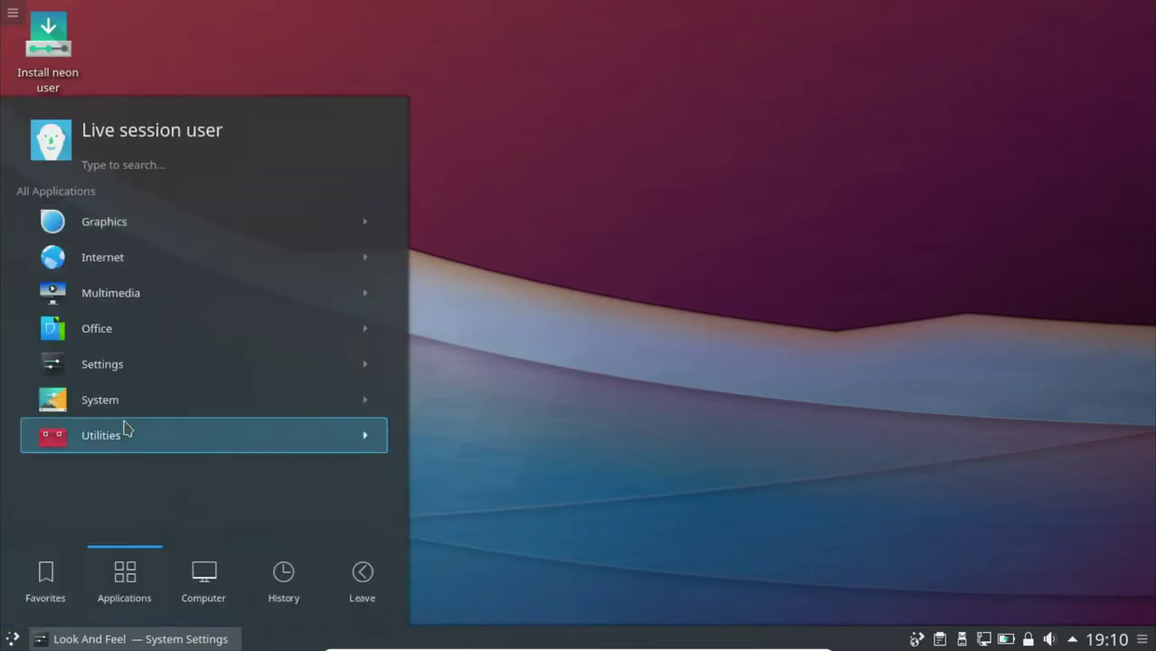
pyautogui.click(106, 308)
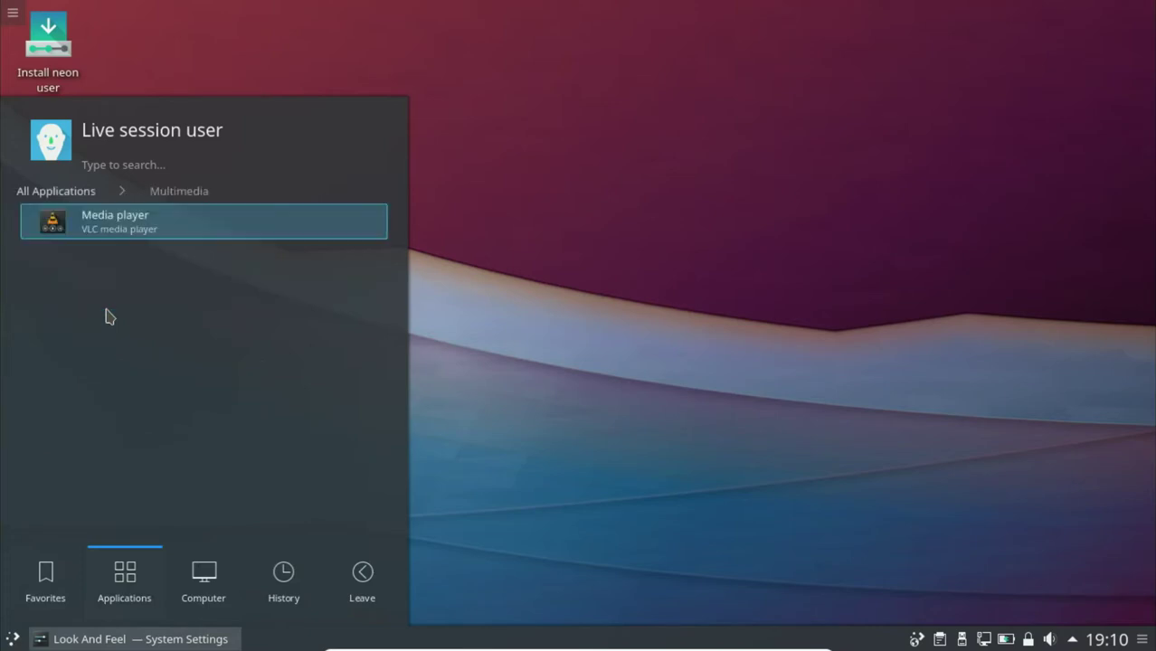
pyautogui.click(108, 222)
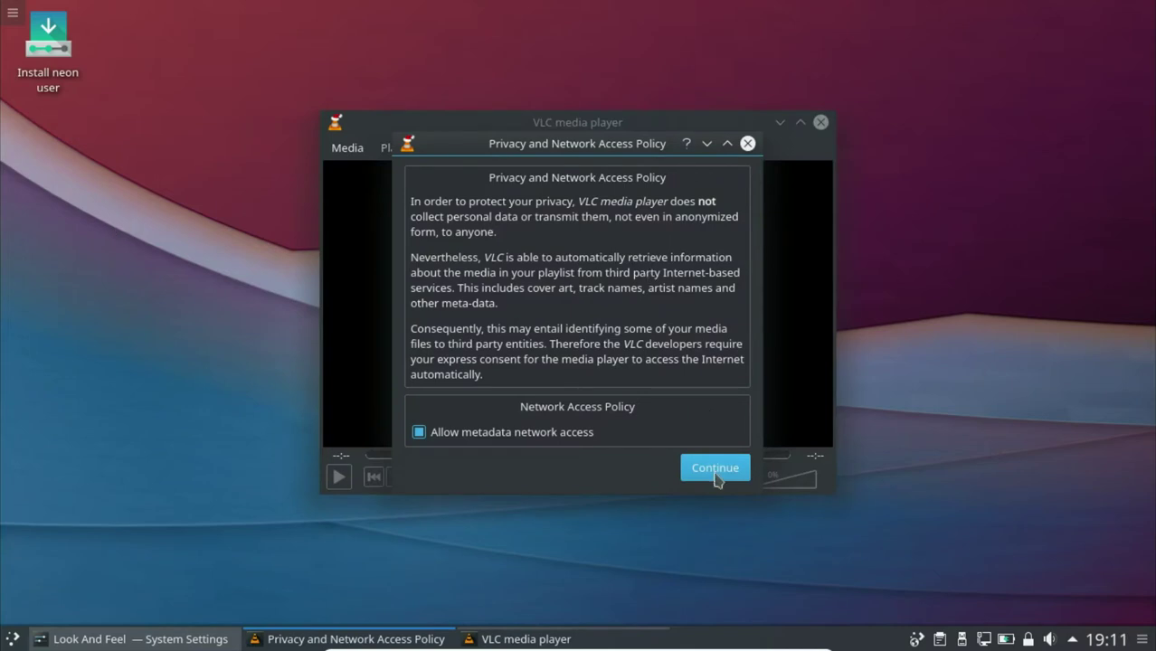
pyautogui.click(714, 468)
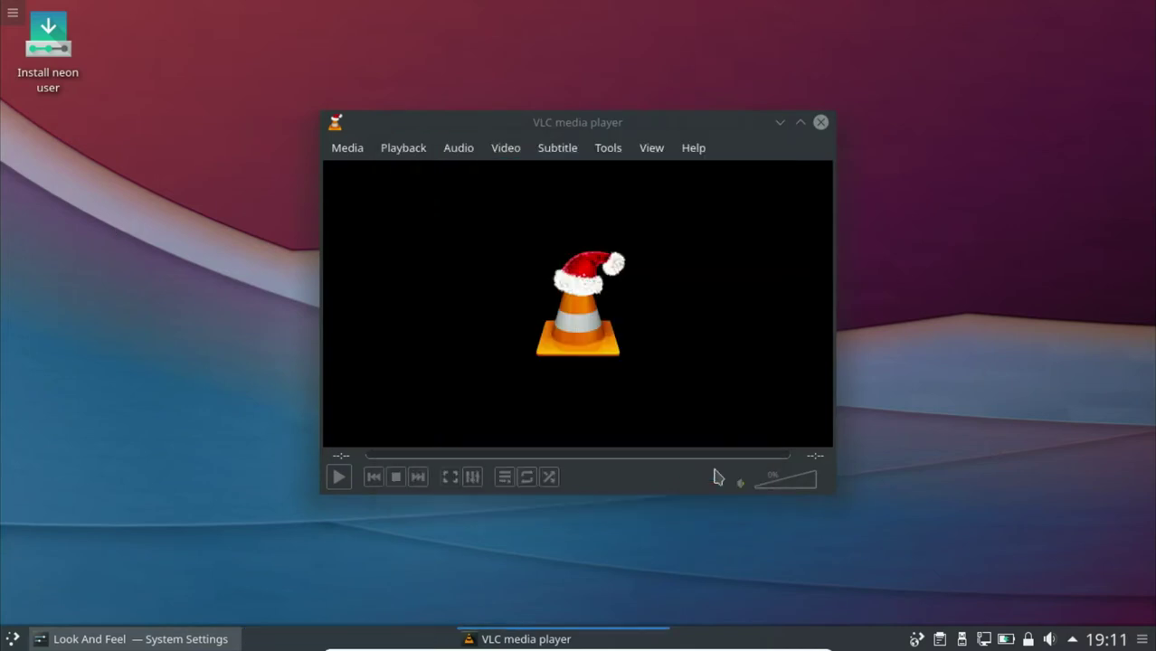
# Check the version and build details in the About information of VLC media player, and close the player
pyautogui.click(696, 152)
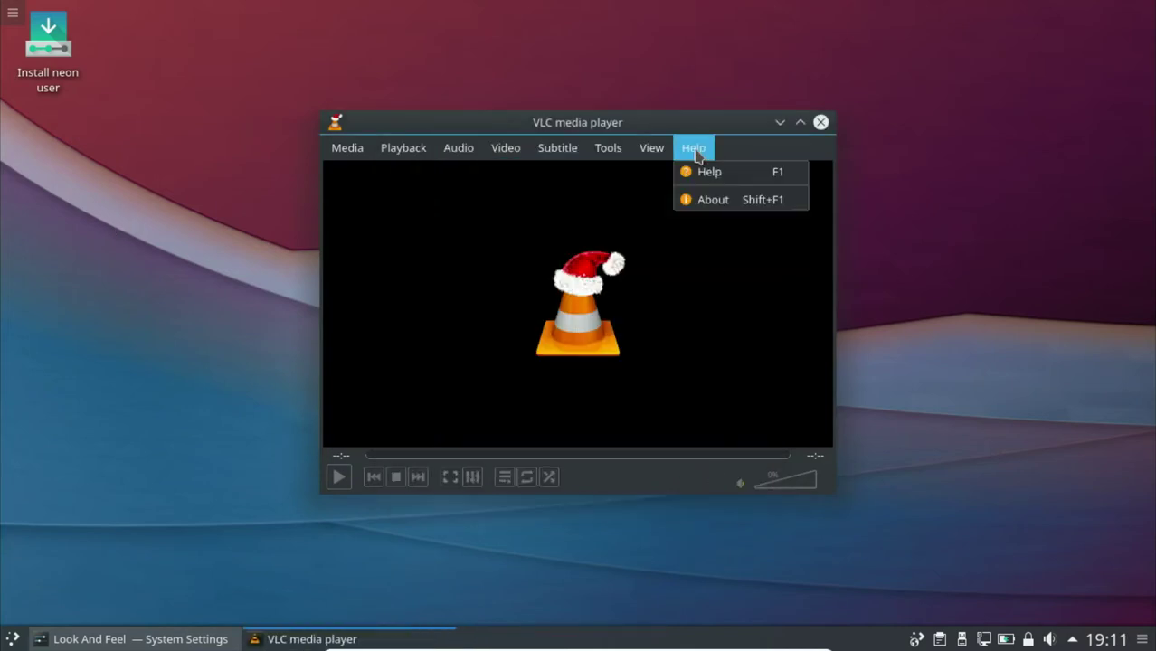
pyautogui.click(716, 199)
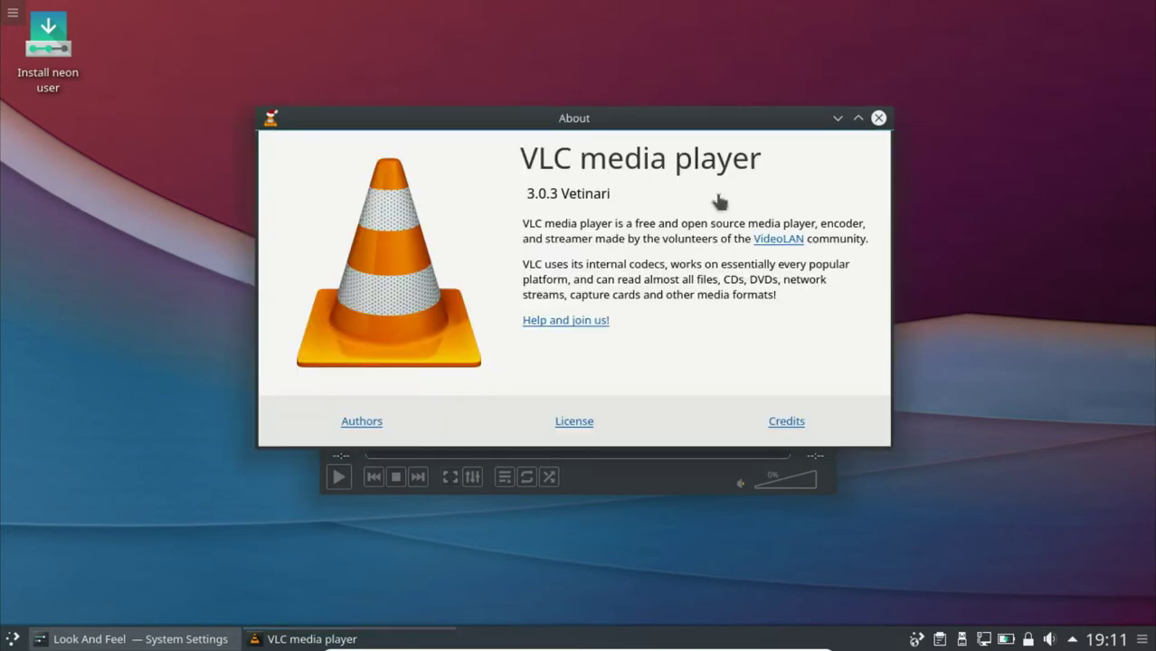
pyautogui.click(579, 195)
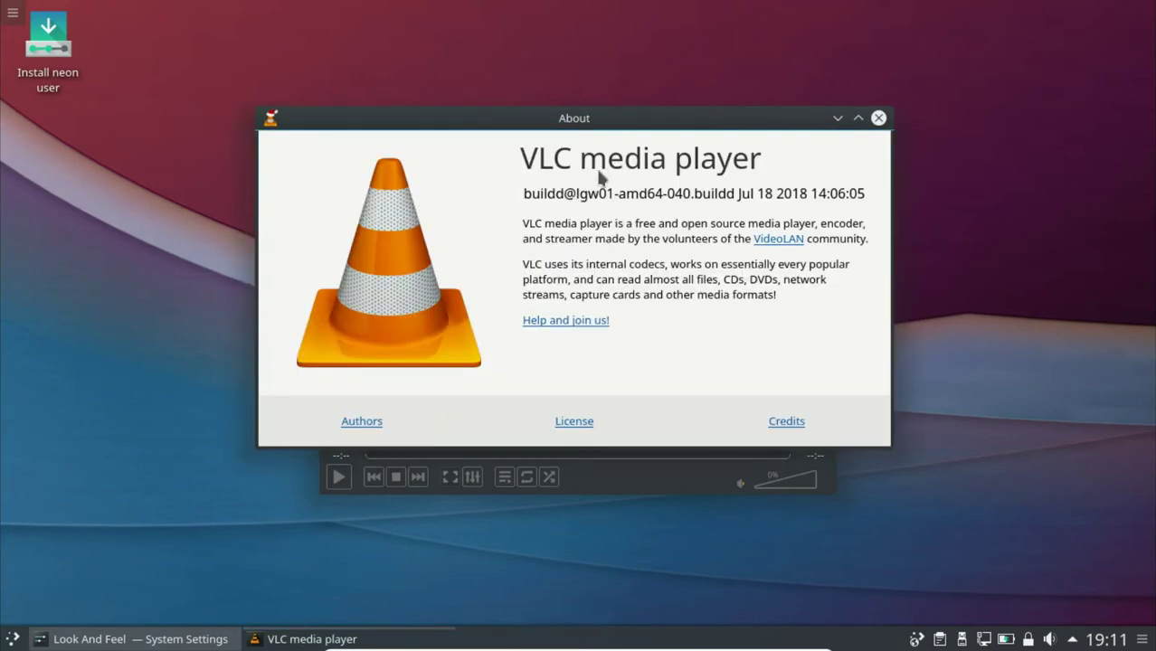
pyautogui.click(878, 117)
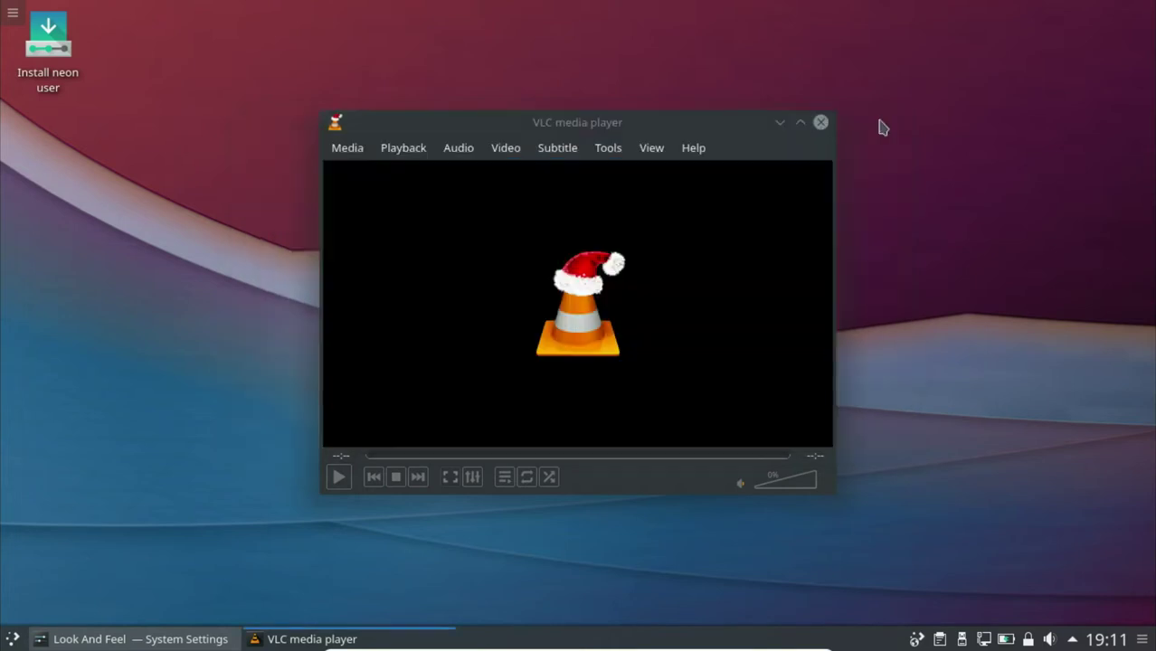
pyautogui.click(820, 122)
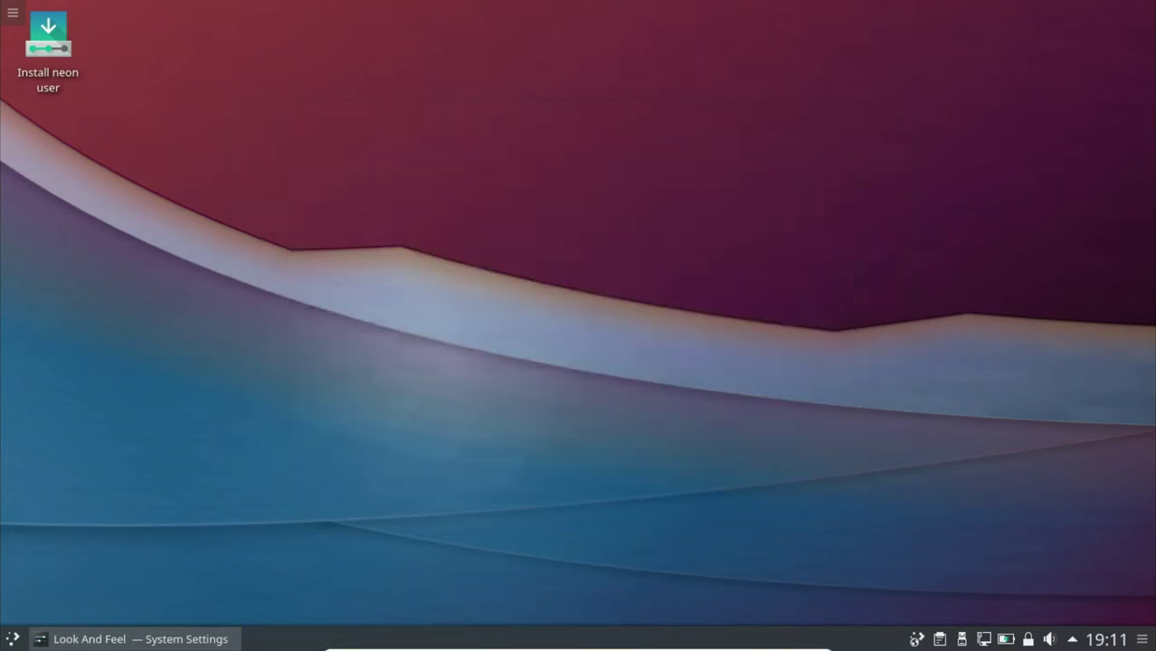
# Browse the Office, System and Utilities categories of the application launcher
pyautogui.click(10, 639)
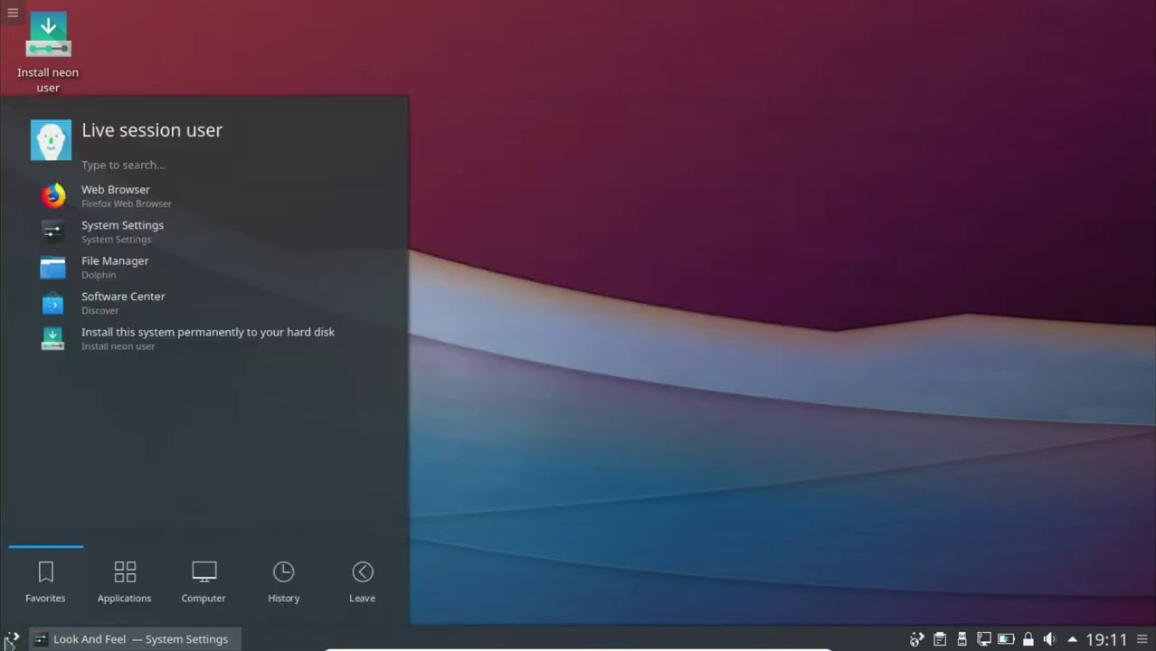
pyautogui.click(125, 579)
pyautogui.click(110, 323)
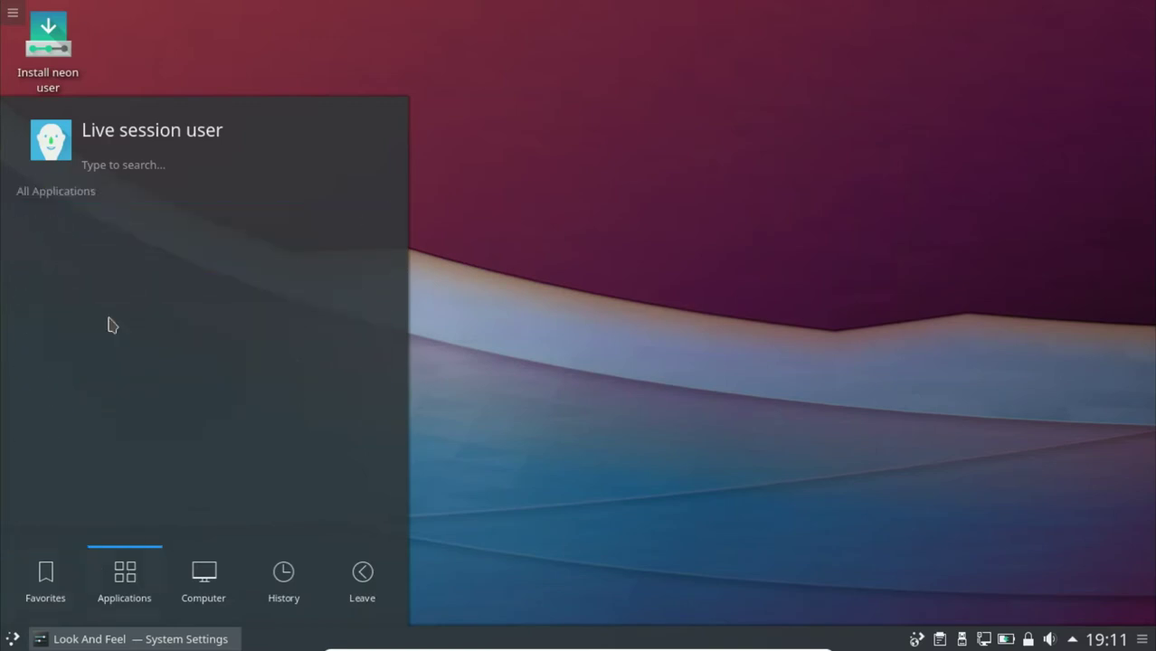
pyautogui.click(94, 192)
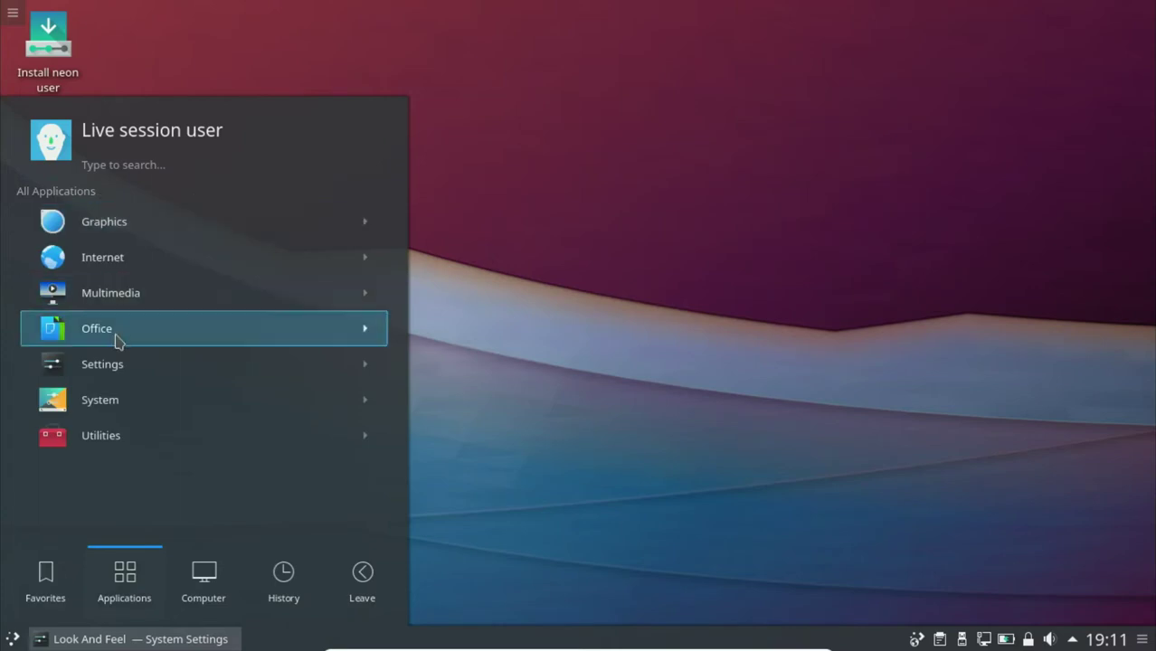
pyautogui.click(113, 389)
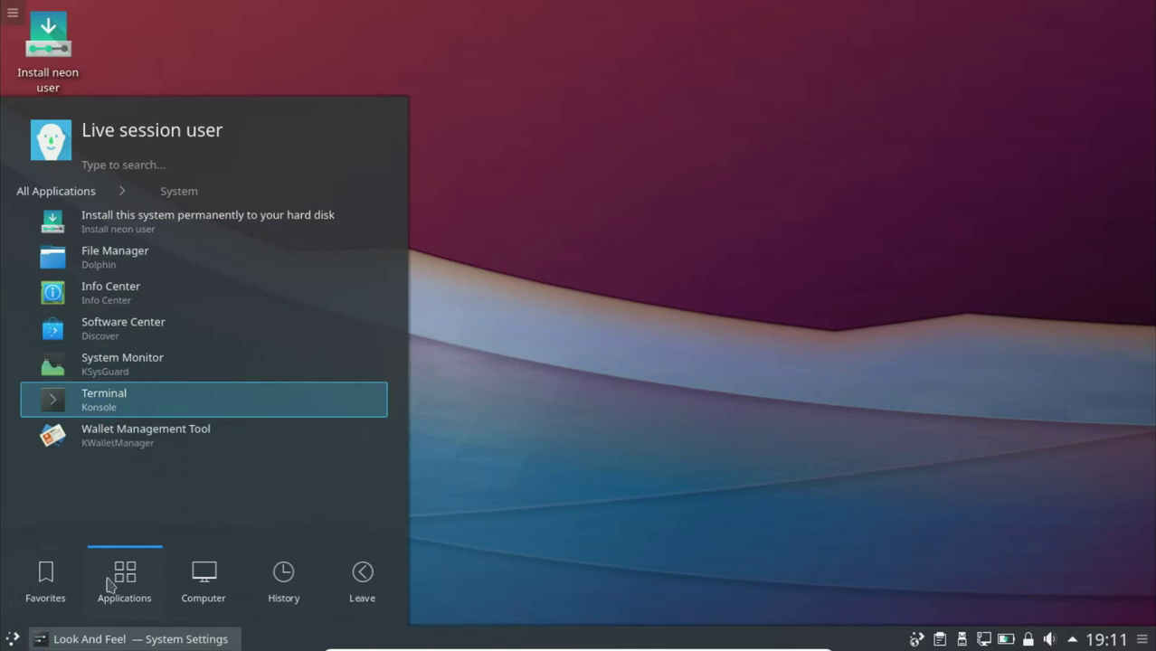
pyautogui.click(71, 195)
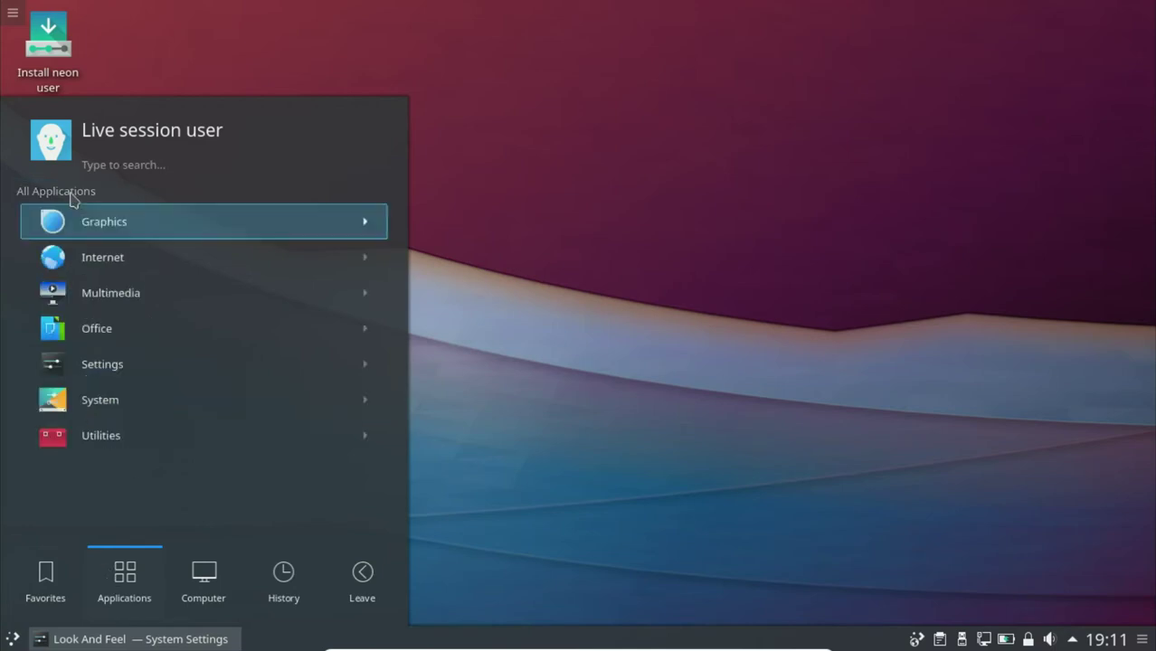
pyautogui.click(62, 190)
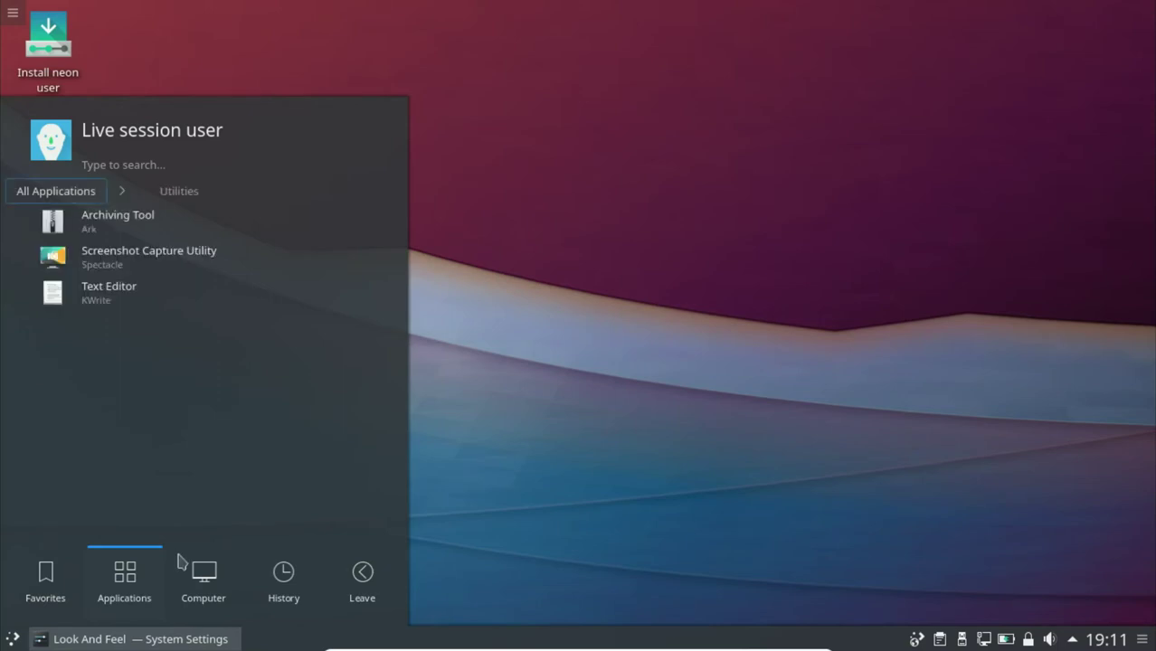
# Review the application launcher's Computer places and its History of recently used applications
pyautogui.click(193, 579)
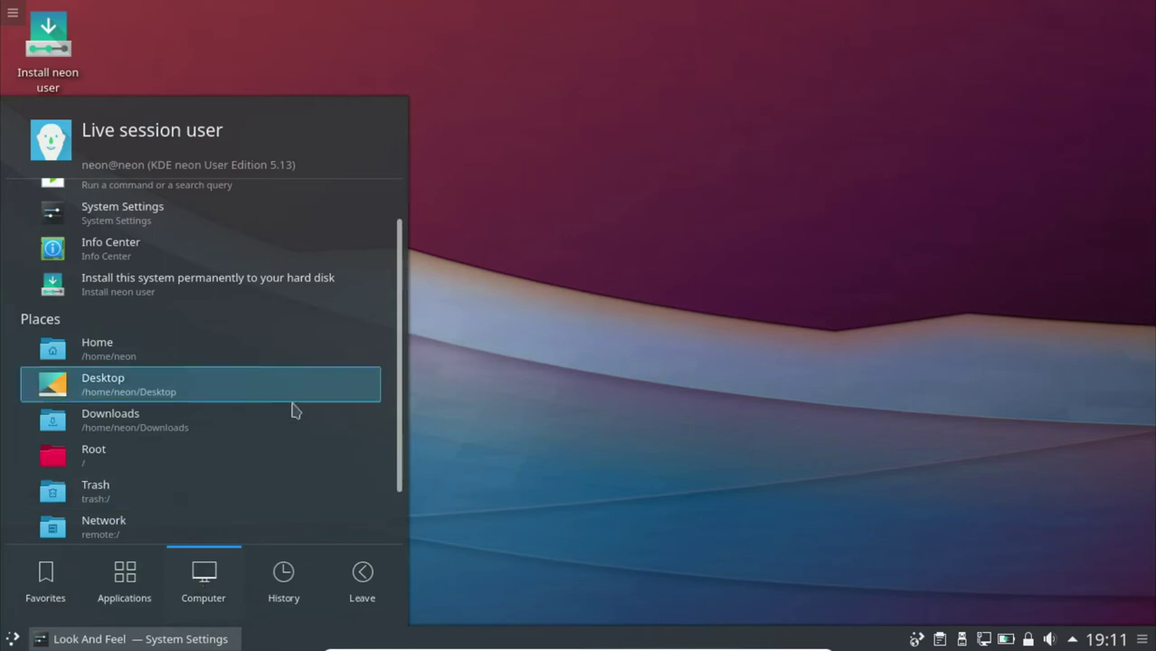
pyautogui.click(271, 587)
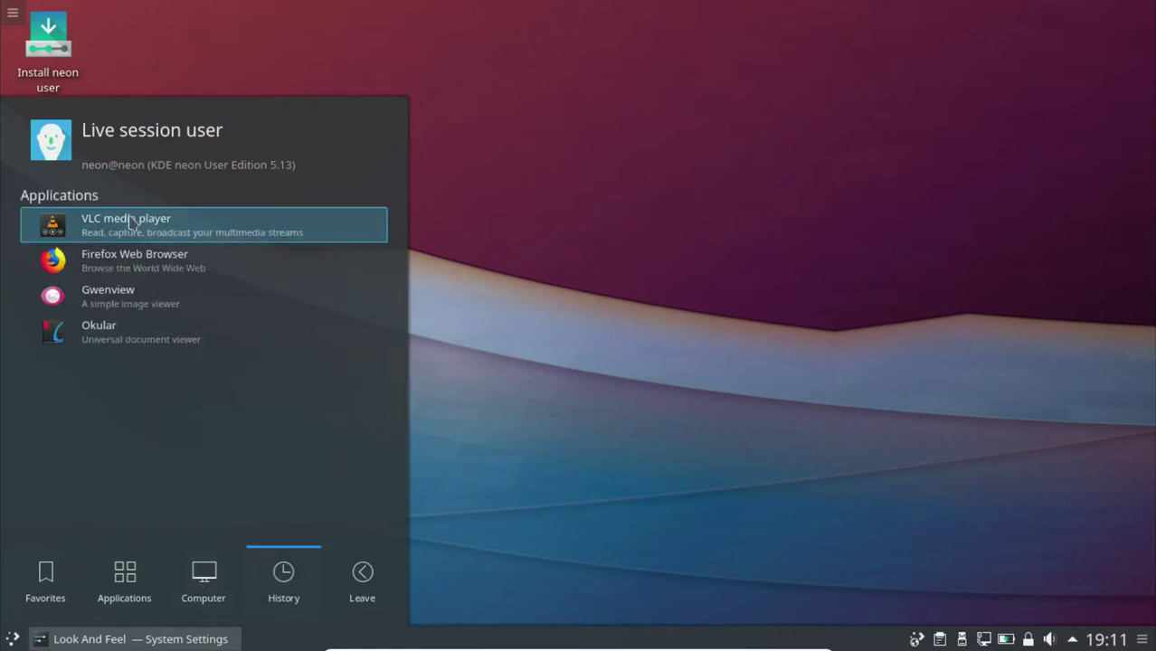
pyautogui.click(226, 577)
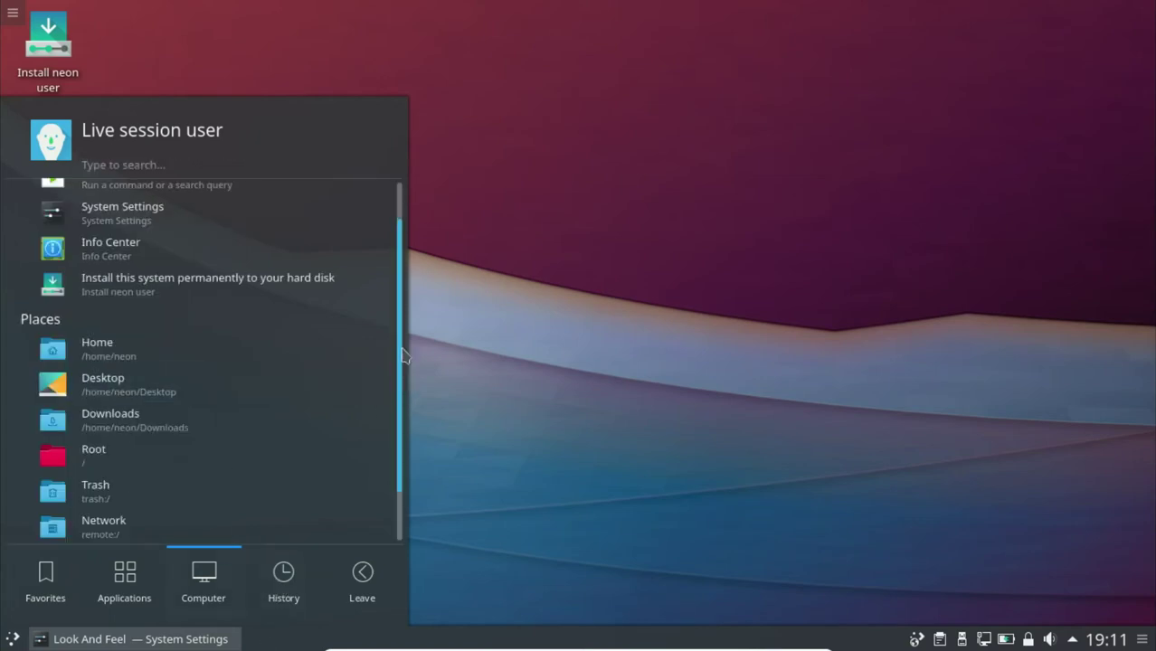
pyautogui.moveTo(403, 354); pyautogui.dragTo(407, 256)
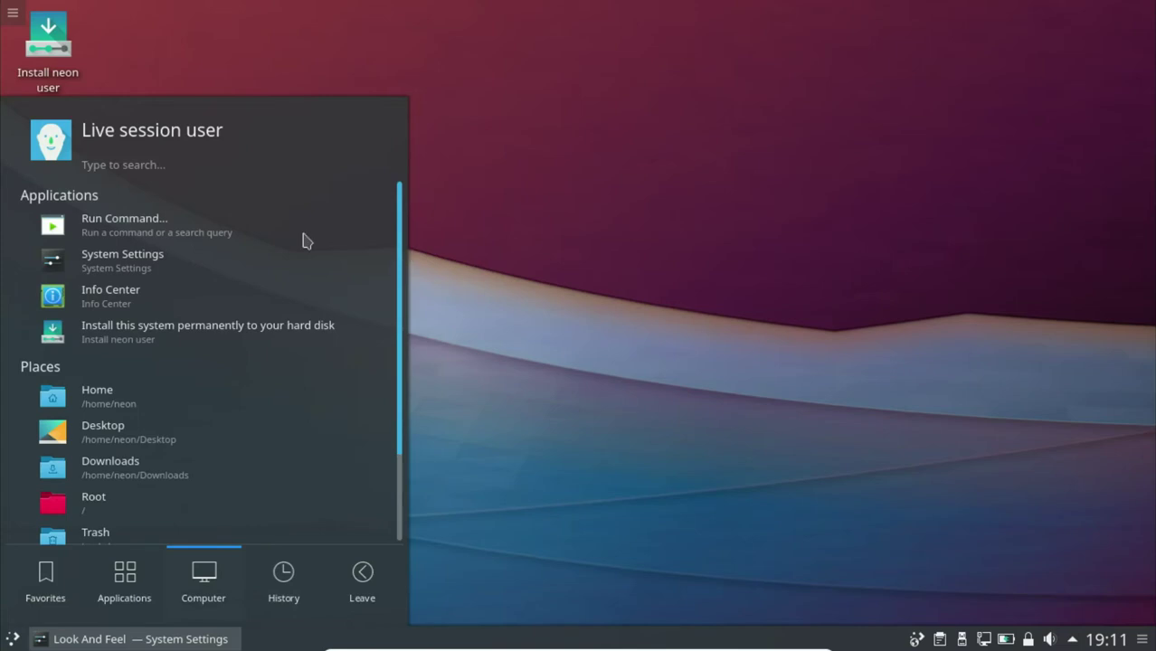
# Try Run Command with a search for "terminal" and its Get 4Pane result, and close the Discover window
pyautogui.click(255, 228)
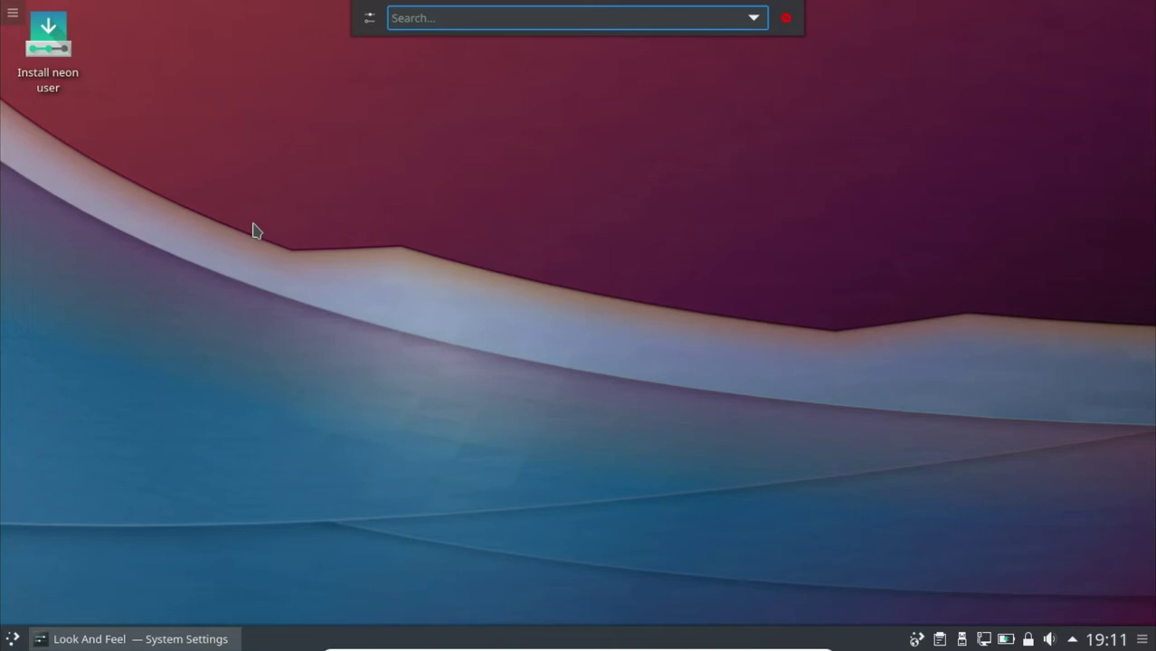
pyautogui.write('termkn')
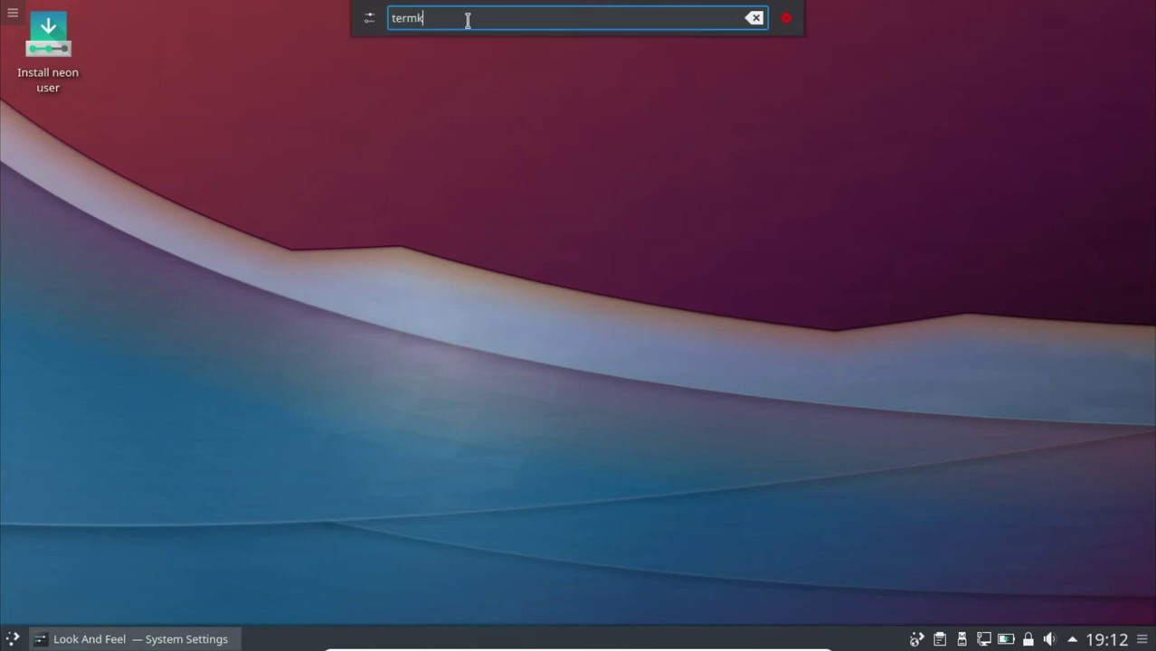
pyautogui.press('BackSpace')
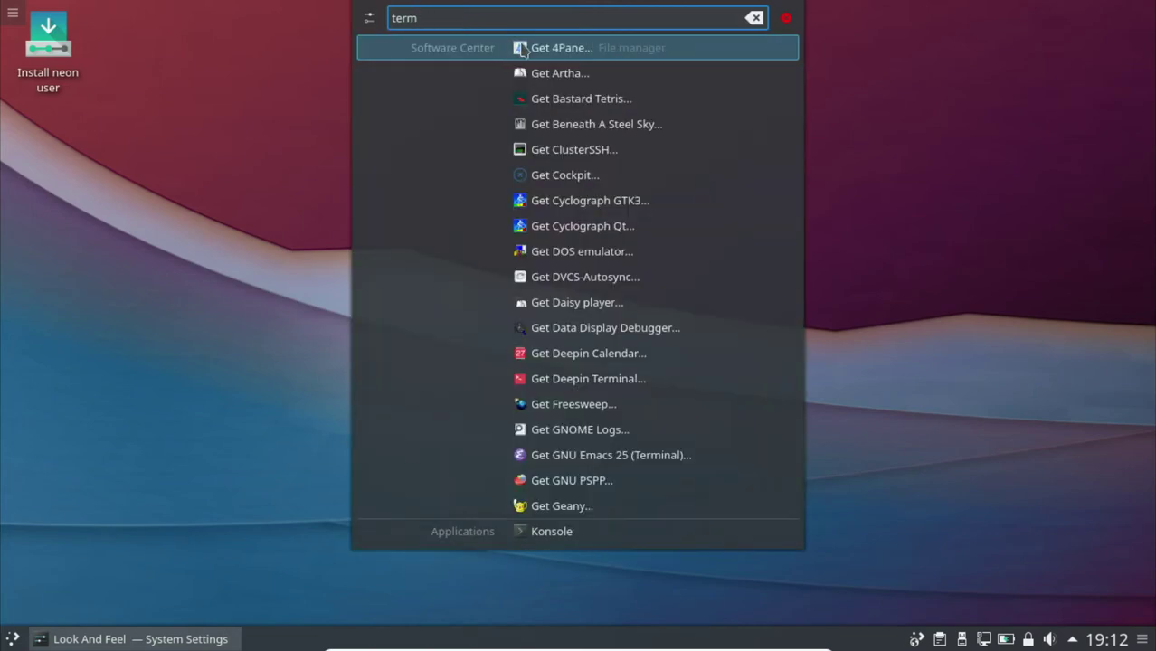
pyautogui.write('inl')
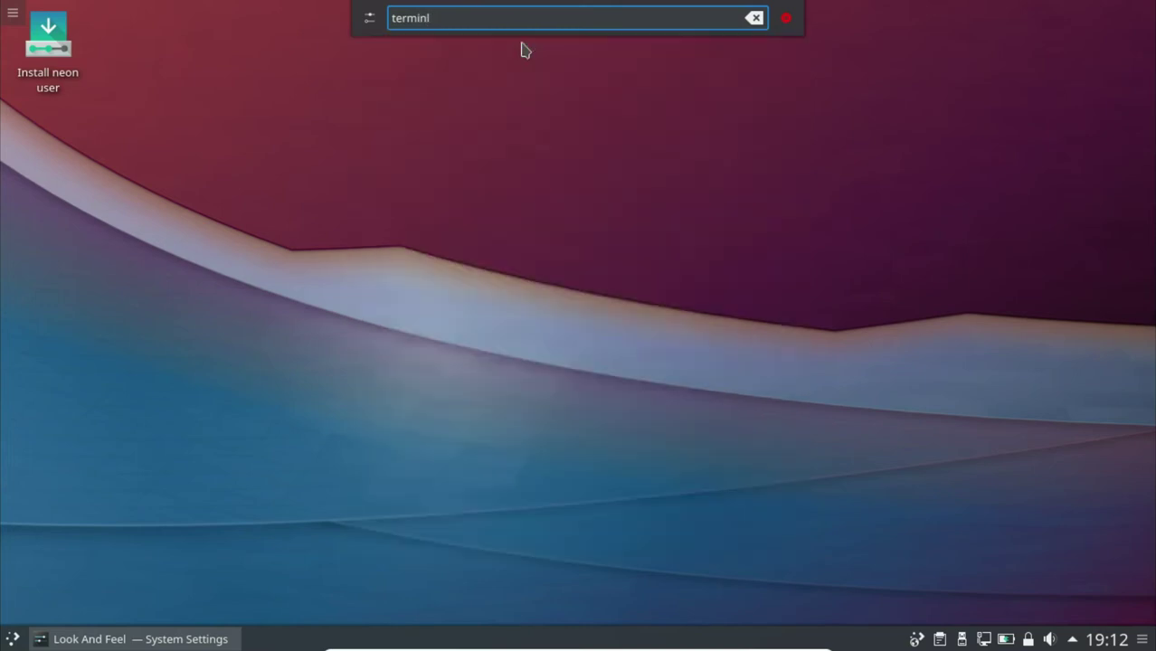
pyautogui.press('BackSpace')
pyautogui.write('al')
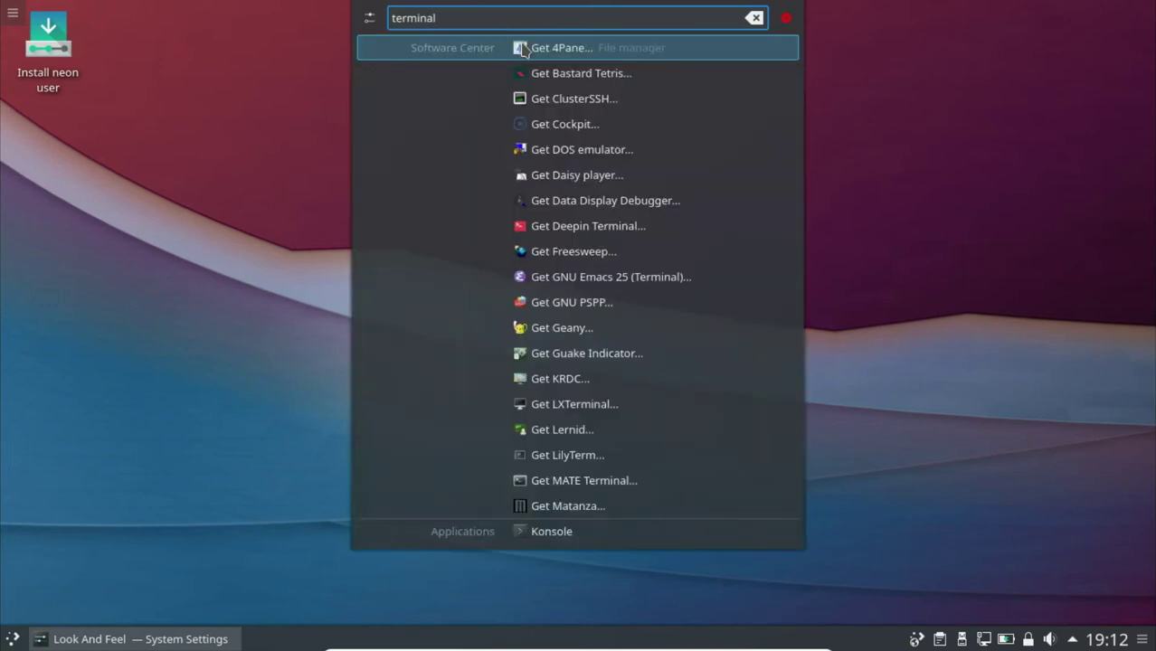
pyautogui.click(523, 48)
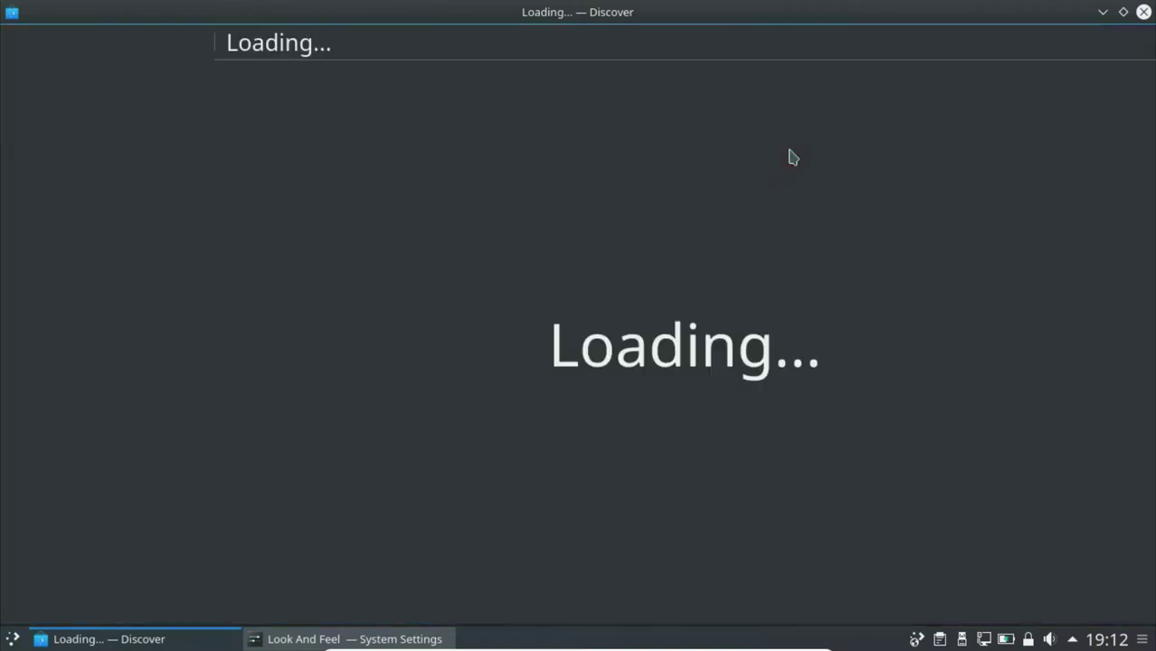
pyautogui.click(1144, 13)
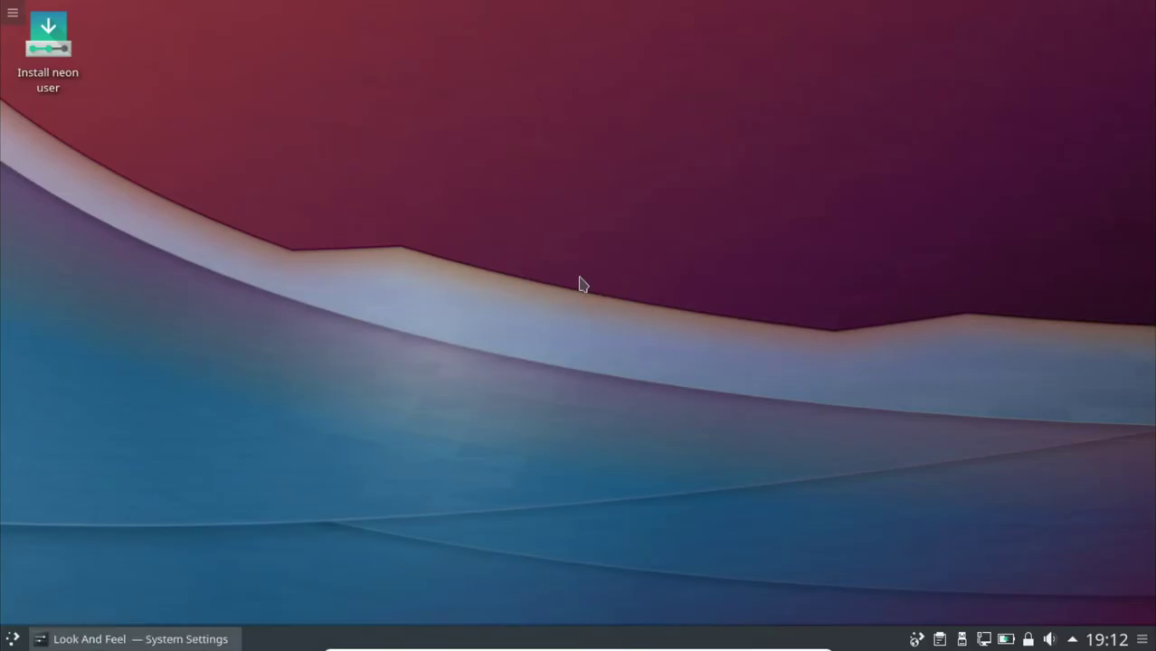
# Launch the Konsole terminal by searching for "terminal" in the application launcher
pyautogui.press('super')
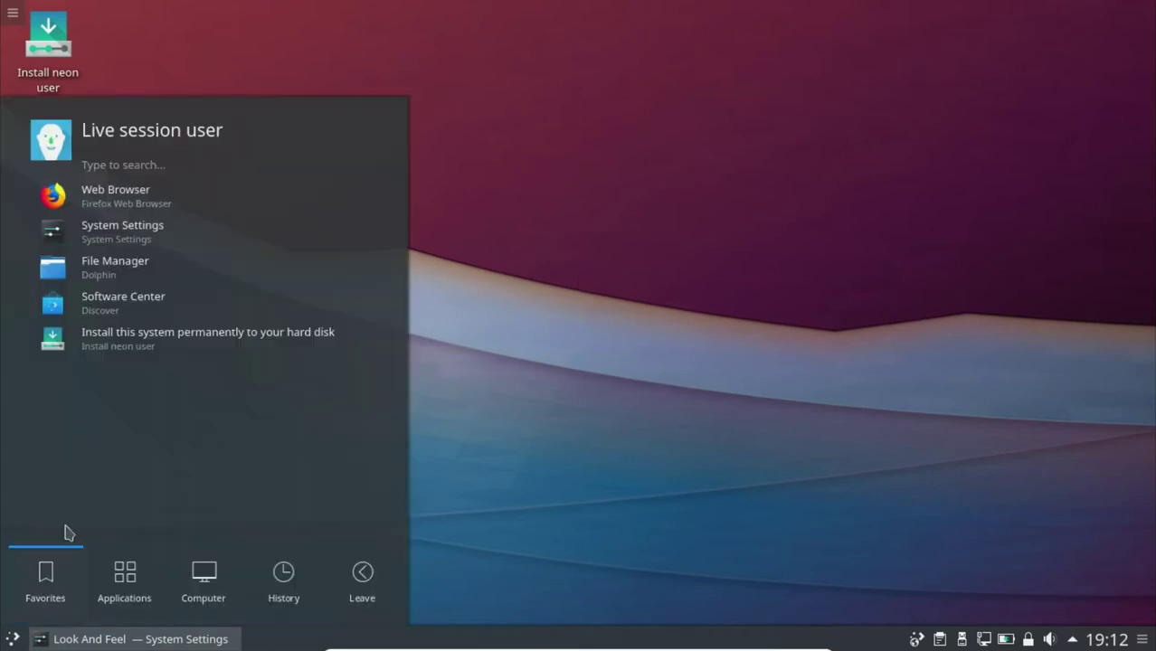
pyautogui.click(104, 161)
pyautogui.write('t')
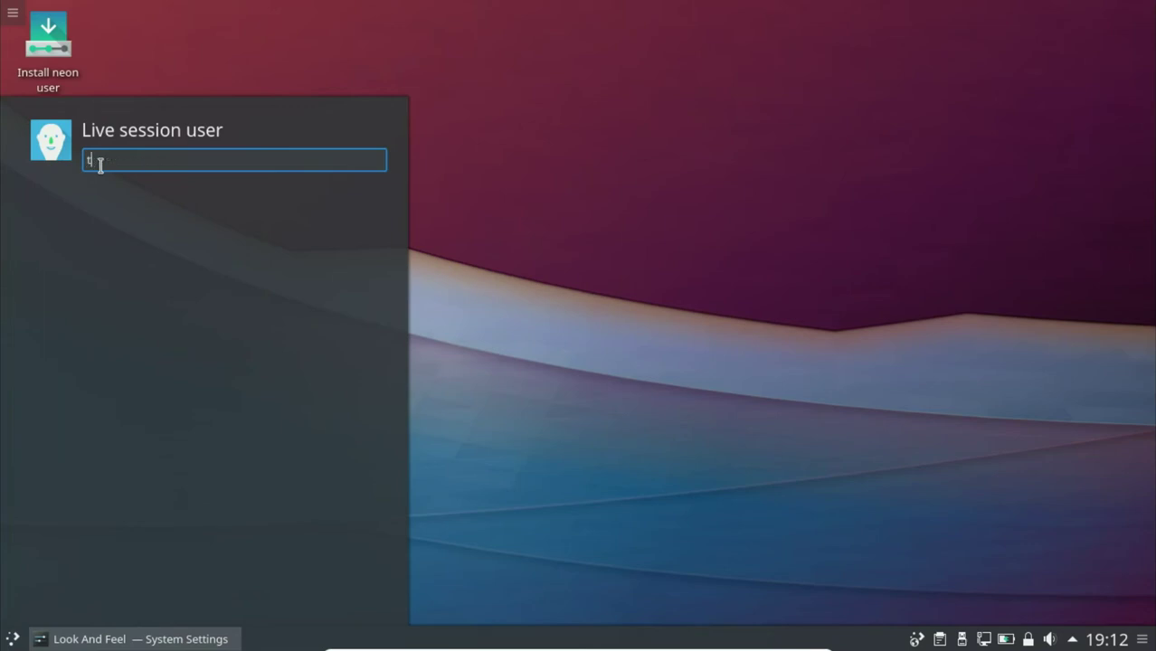
pyautogui.write('ermin')
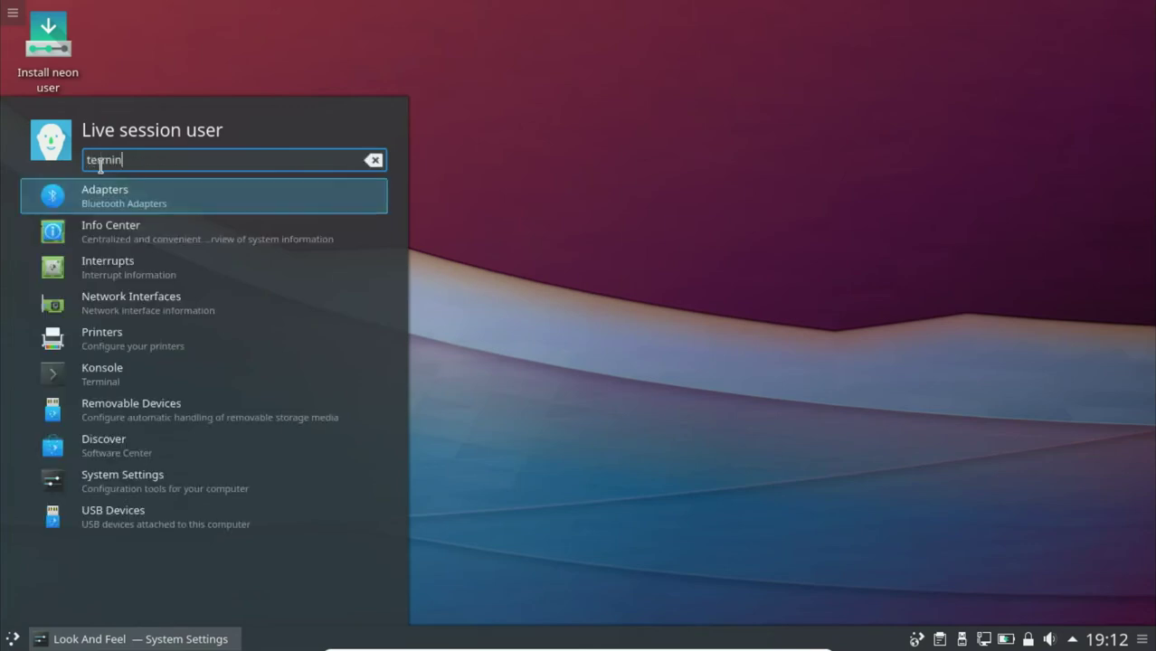
pyautogui.write('al')
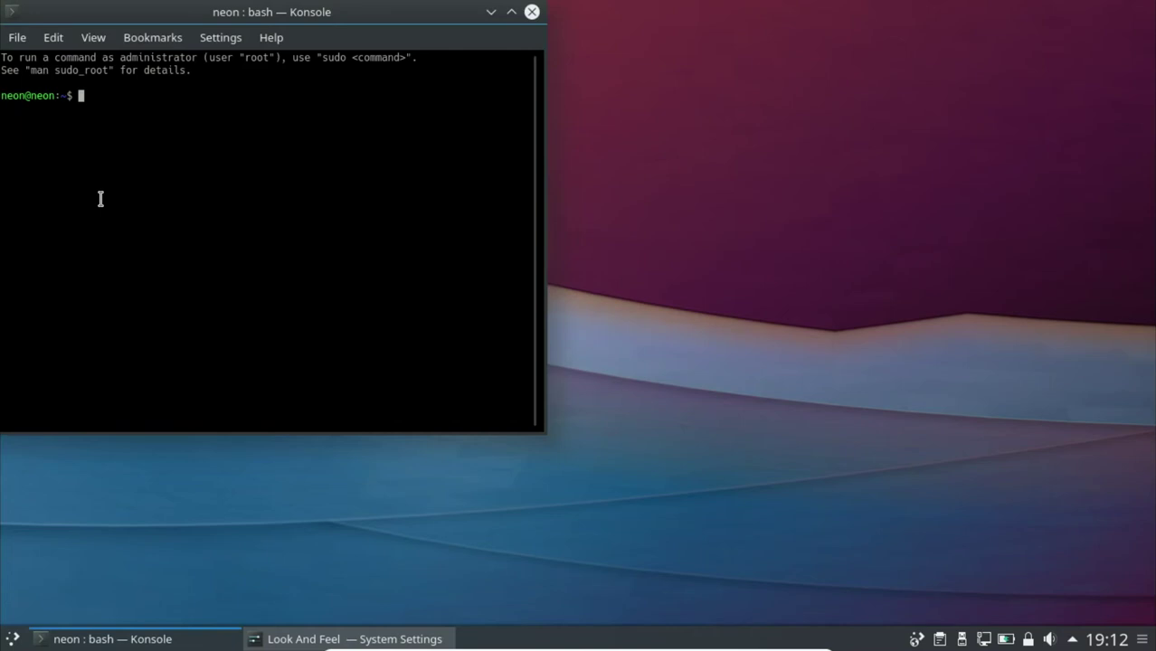
# Run uname -a in the terminal and maximize the Konsole window
pyautogui.write('u')
pyautogui.press('Return')
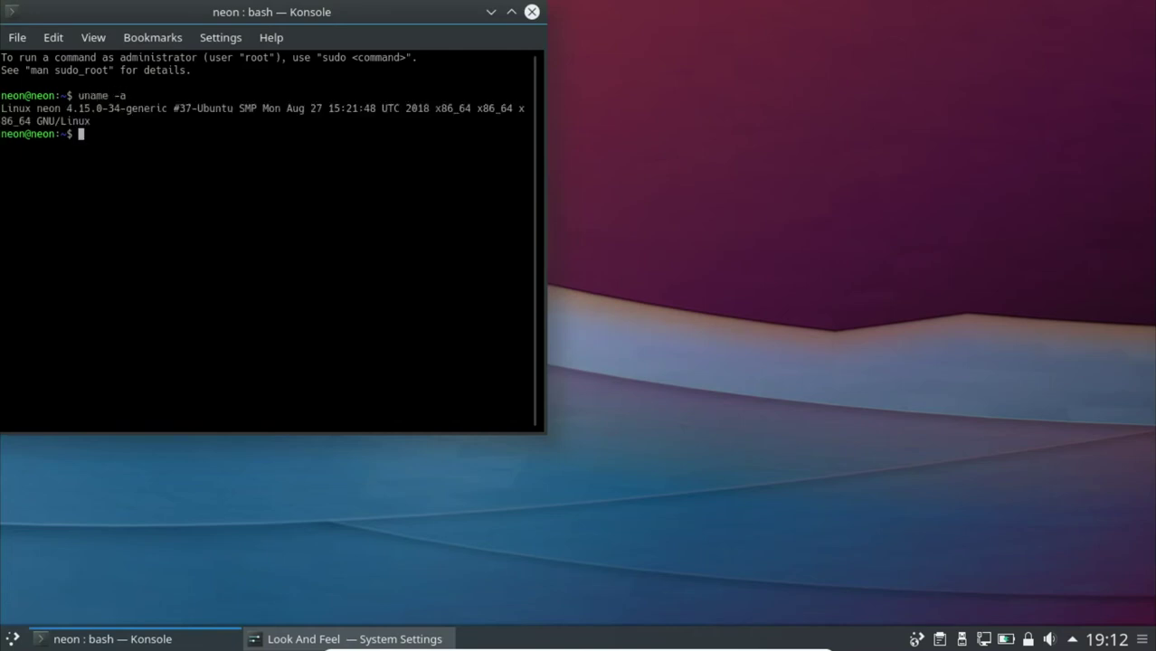
pyautogui.click(512, 12)
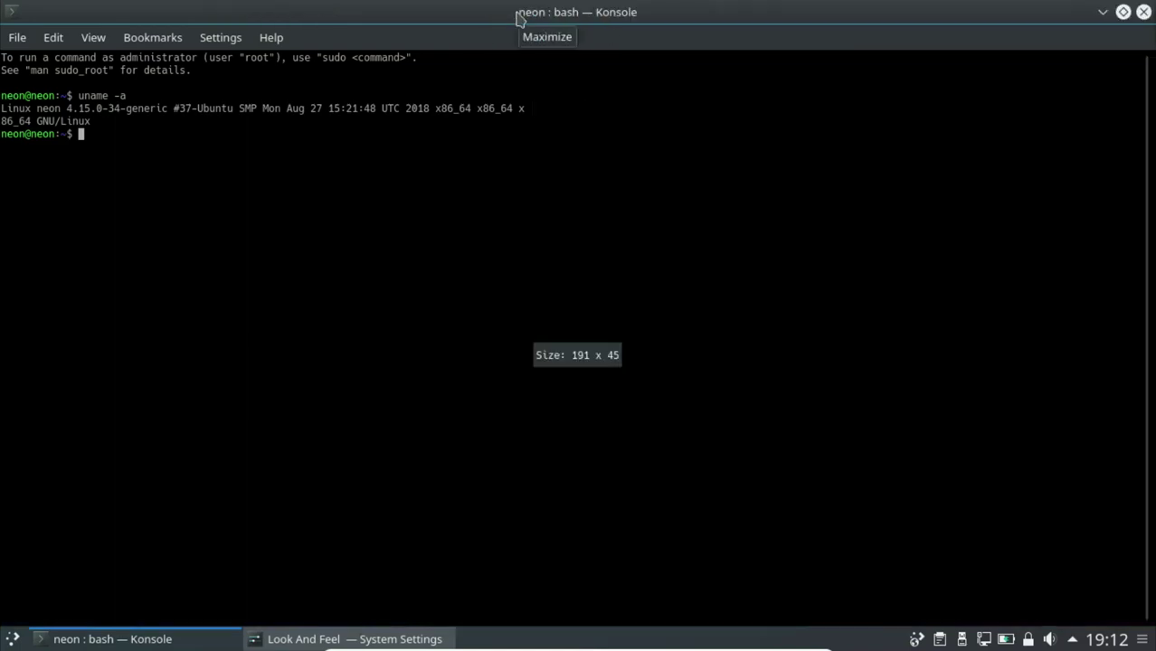
# Clear the maximized terminal, run uname -a again and briefly highlight its kernel information
pyautogui.write('clear')
pyautogui.press('Return')
pyautogui.write('uname -a')
pyautogui.press('Return')
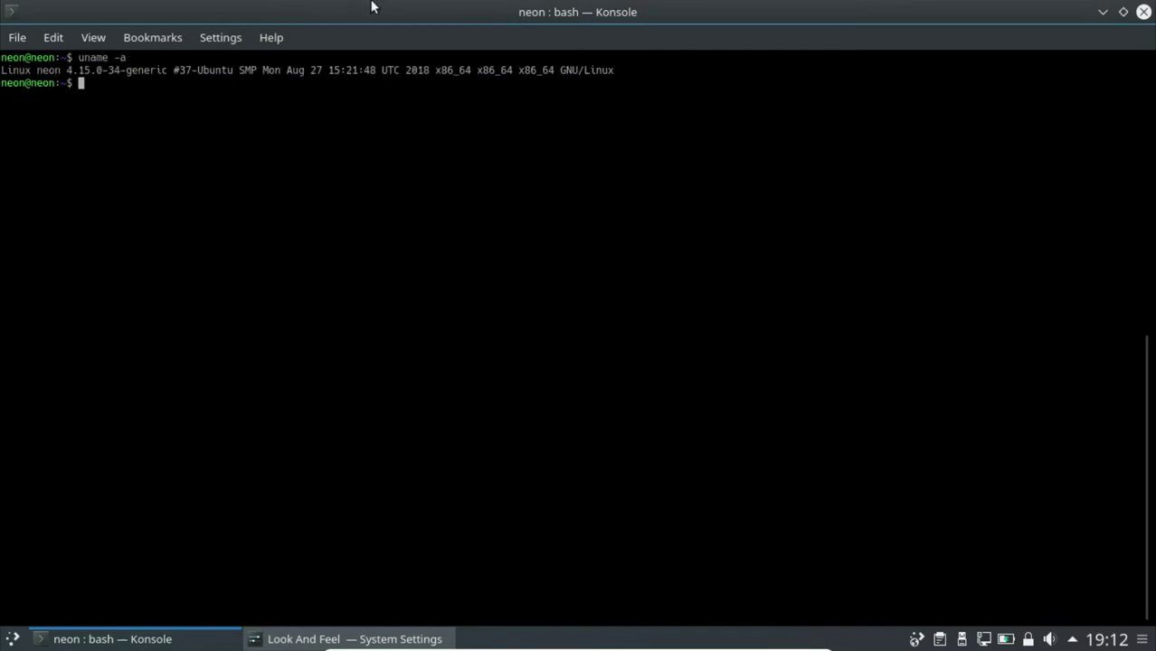
pyautogui.moveTo(617, 80); pyautogui.dragTo(31, 75)
pyautogui.moveTo(1, 82); pyautogui.dragTo(1, 70)
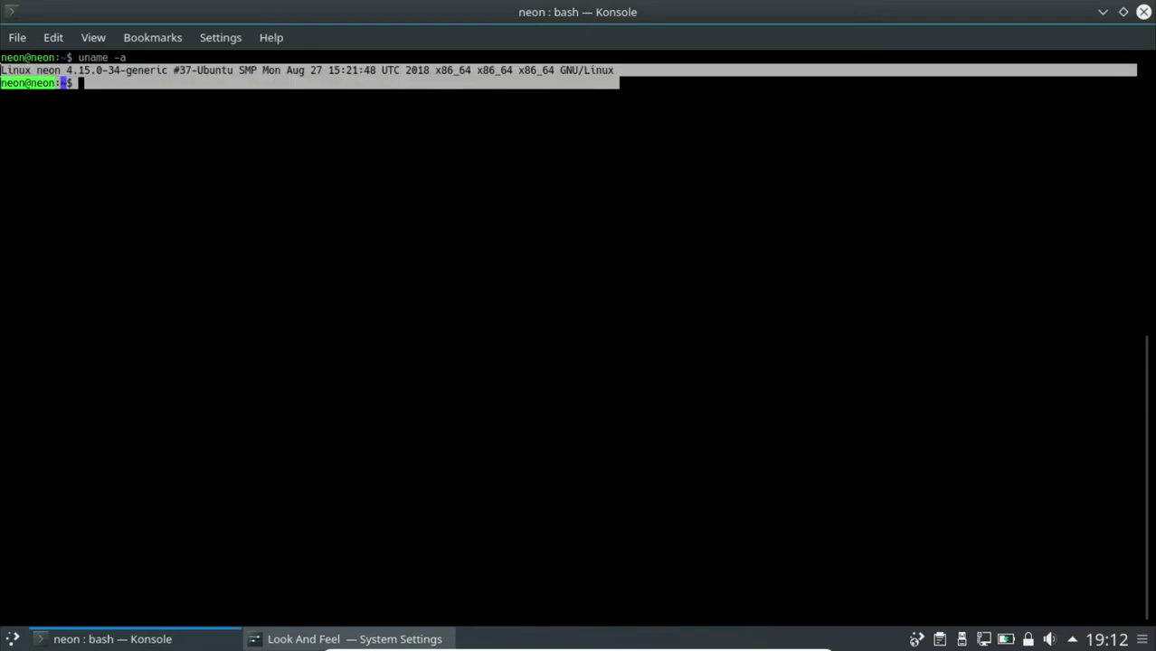
pyautogui.click(99, 85)
# Run lsb_release -a and briefly highlight the distribution details it prints
pyautogui.write('ls')
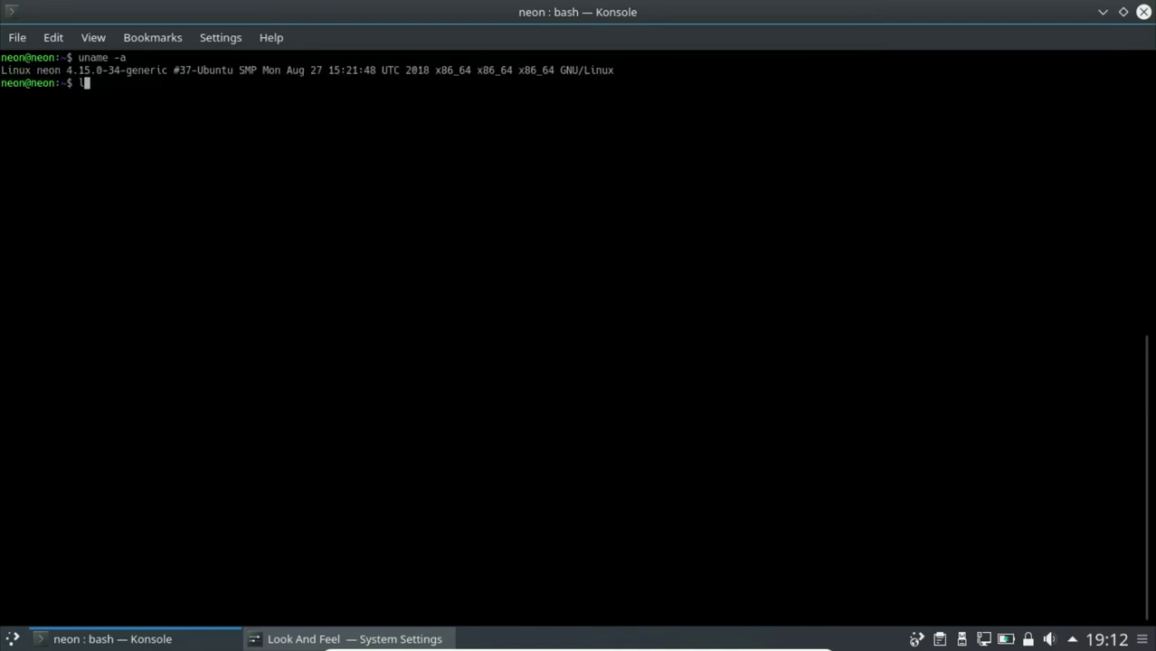
pyautogui.write('b_release -a')
pyautogui.press('Return')
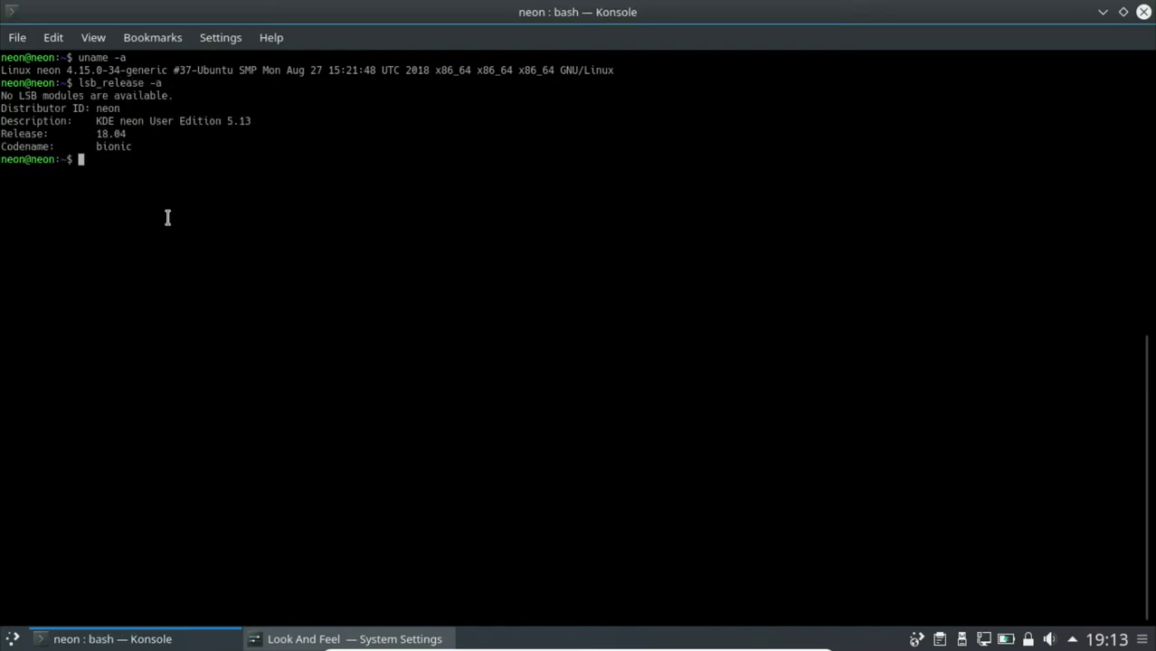
pyautogui.moveTo(143, 155); pyautogui.dragTo(2, 94)
pyautogui.click(155, 184)
# Enlarge the Konsole terminal font four times
pyautogui.click(220, 41)
pyautogui.moveTo(267, 42)
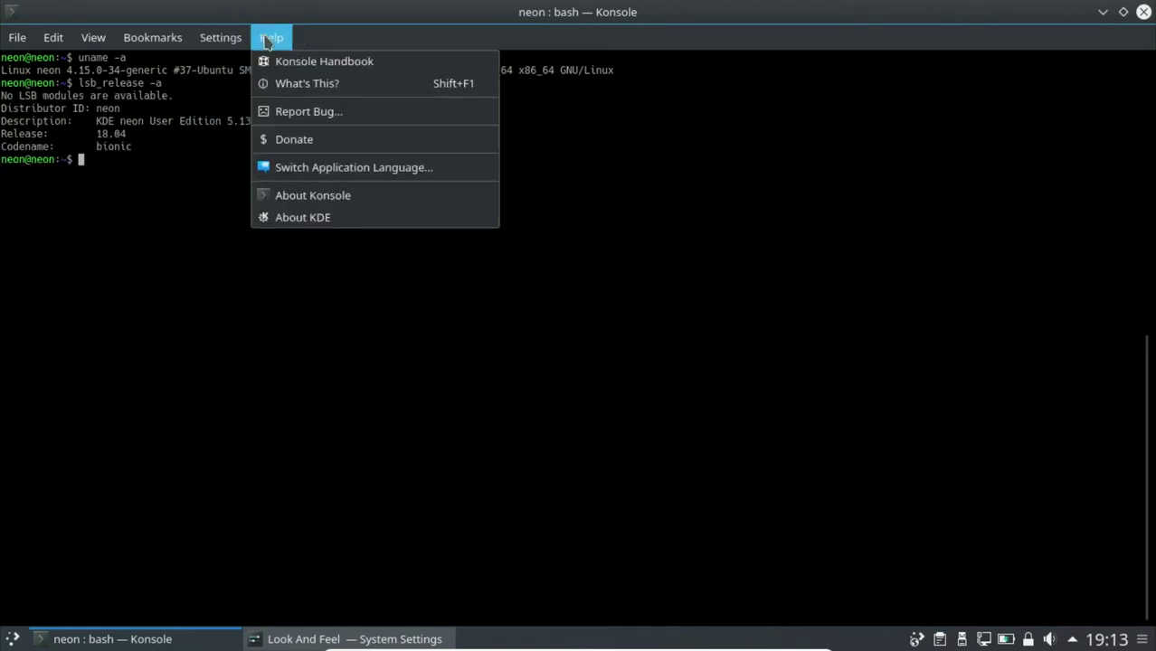
pyautogui.moveTo(222, 38)
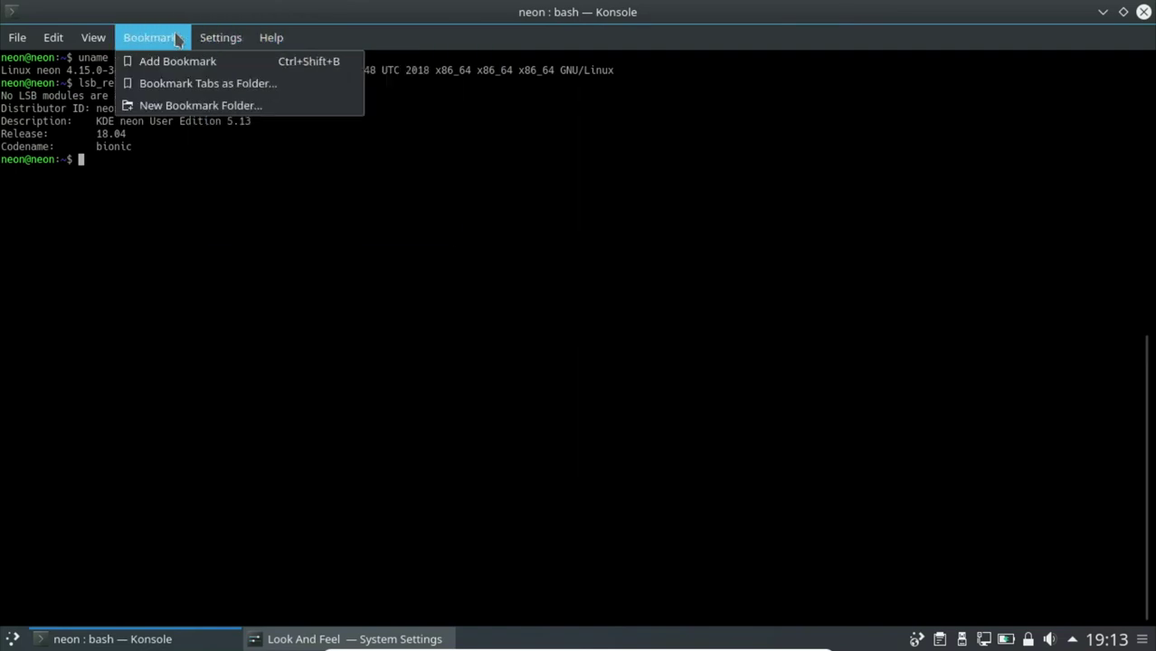
pyautogui.moveTo(94, 40)
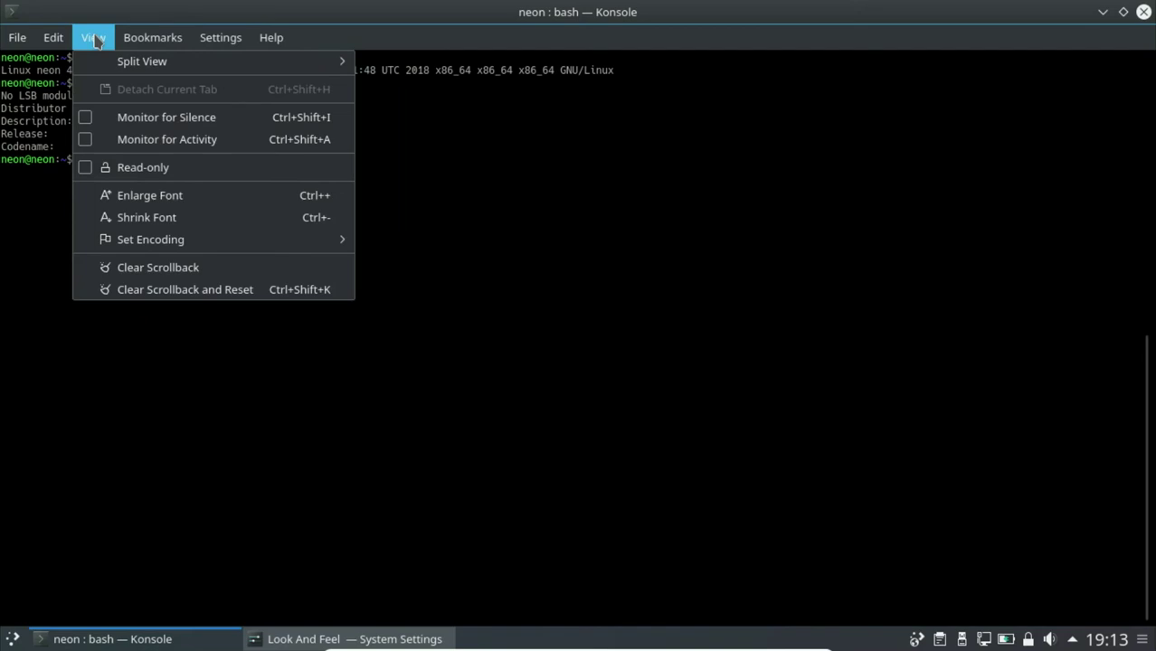
pyautogui.click(129, 197)
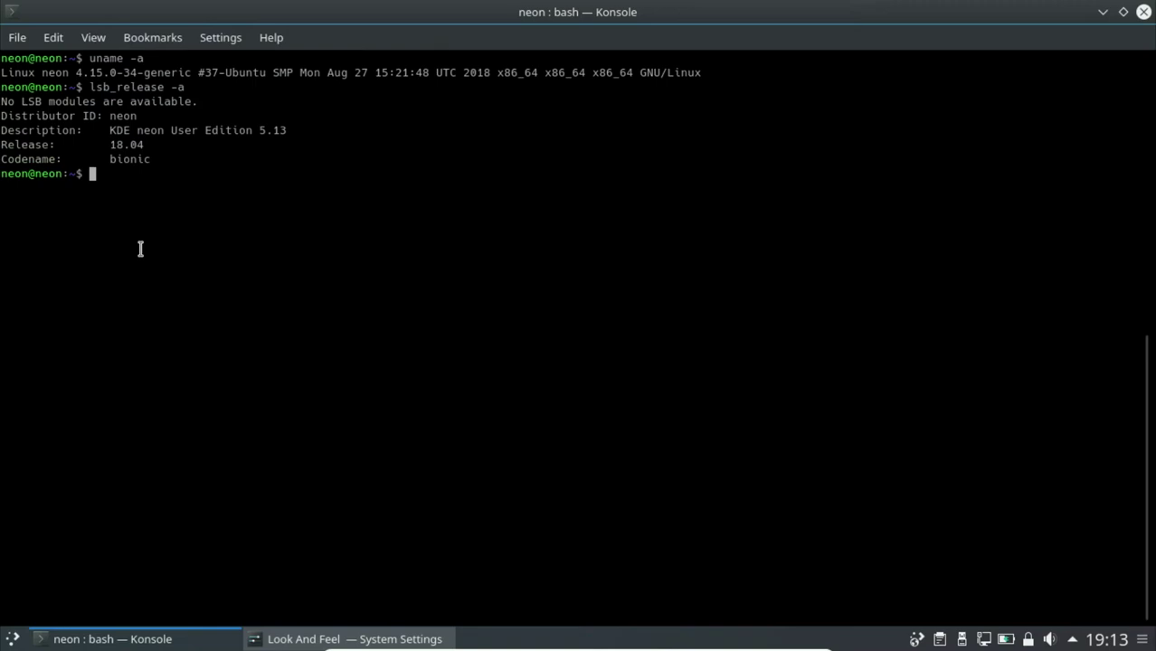
pyautogui.click(101, 43)
pyautogui.click(108, 60)
pyautogui.click(96, 41)
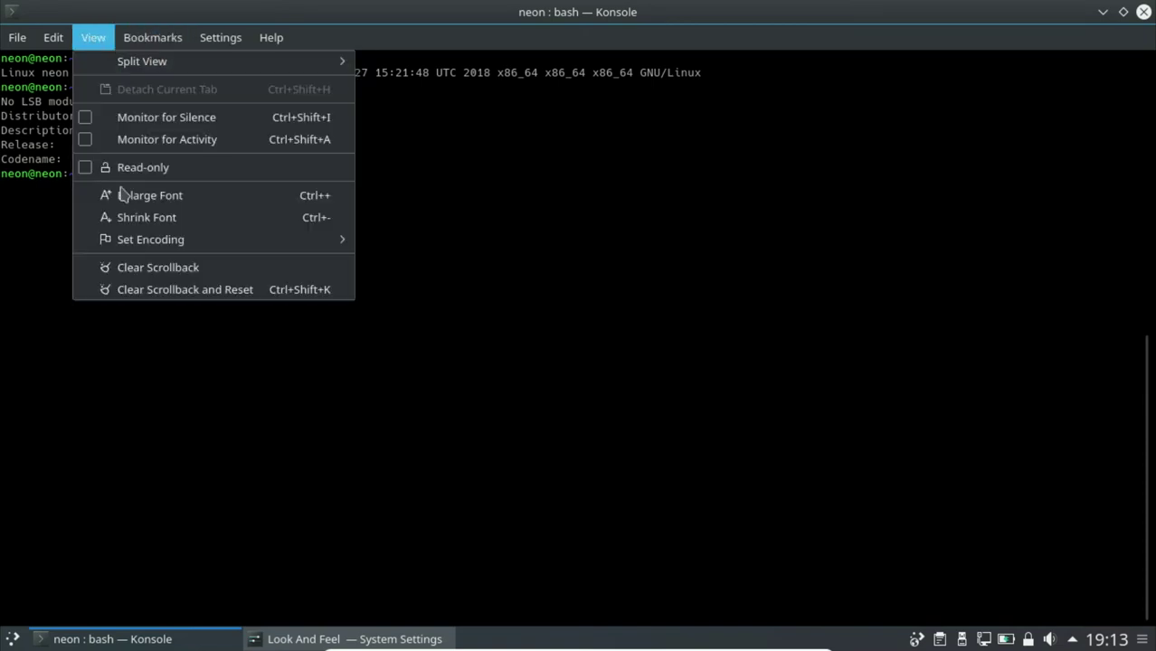
pyautogui.click(151, 196)
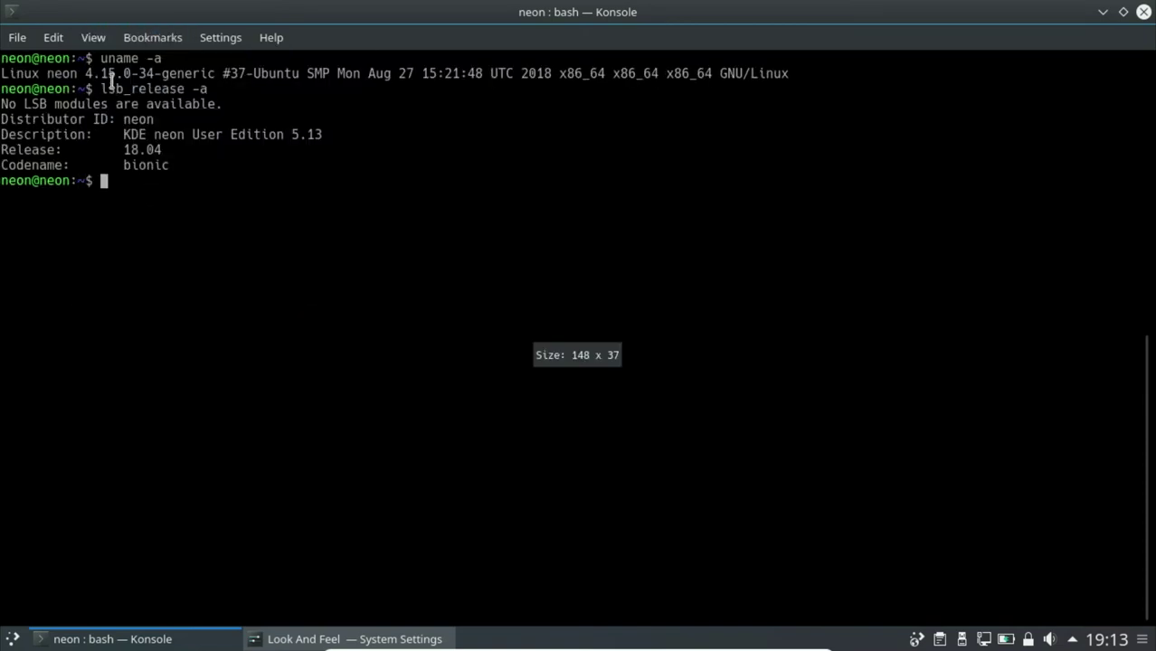
pyautogui.click(105, 42)
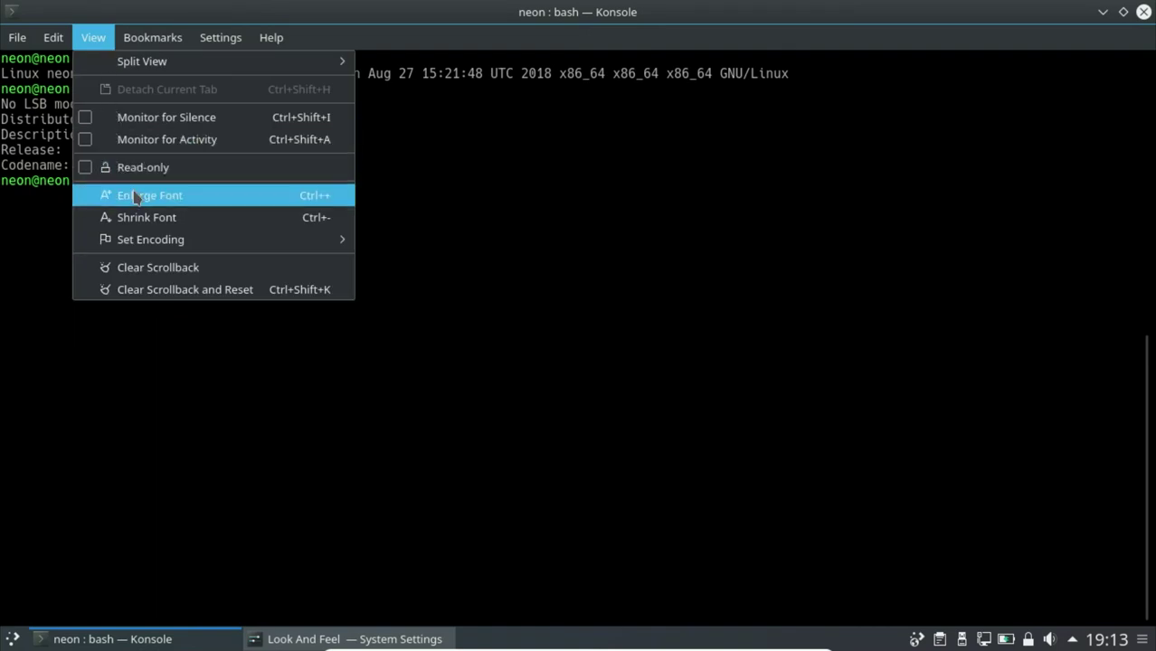
pyautogui.click(134, 195)
pyautogui.click(98, 41)
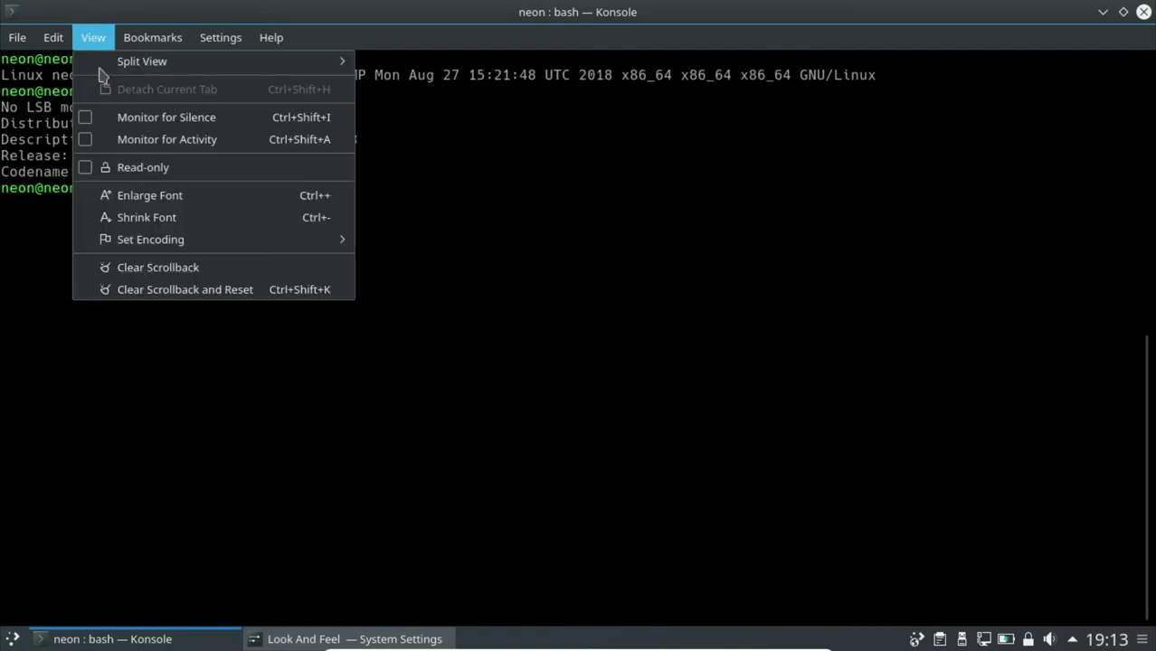
pyautogui.click(143, 201)
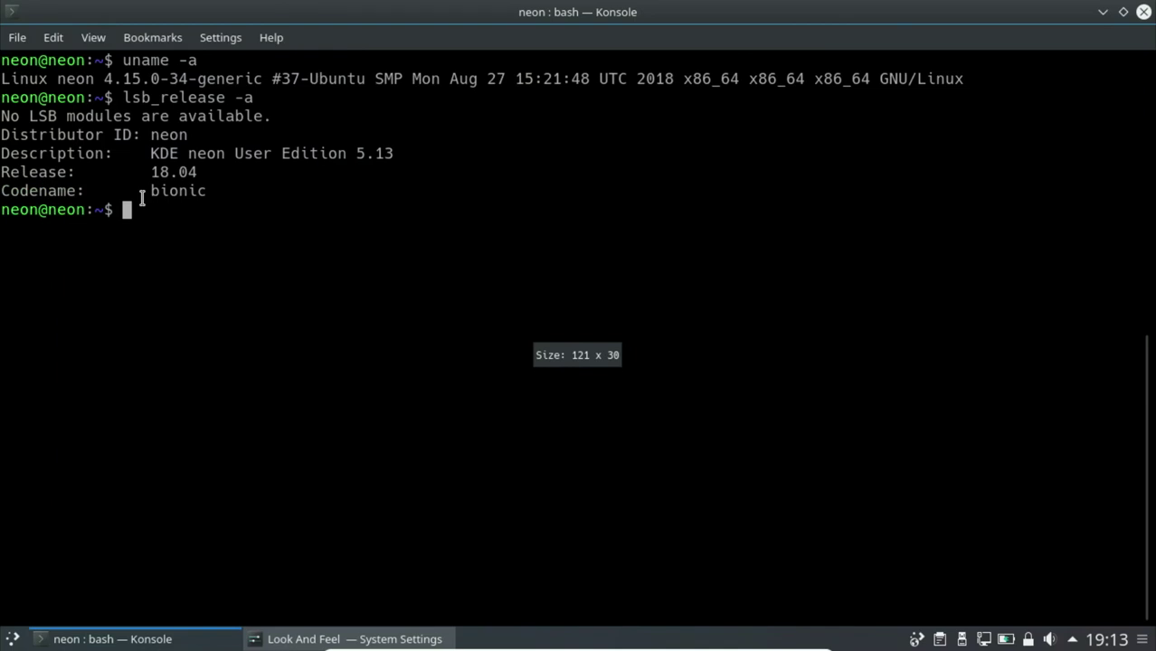
# Clear the terminal, rerun uname -a at the enlarged font size and briefly highlight the kernel line
pyautogui.write('clear')
pyautogui.press('Return')
pyautogui.write('uname -a')
pyautogui.press('Return')
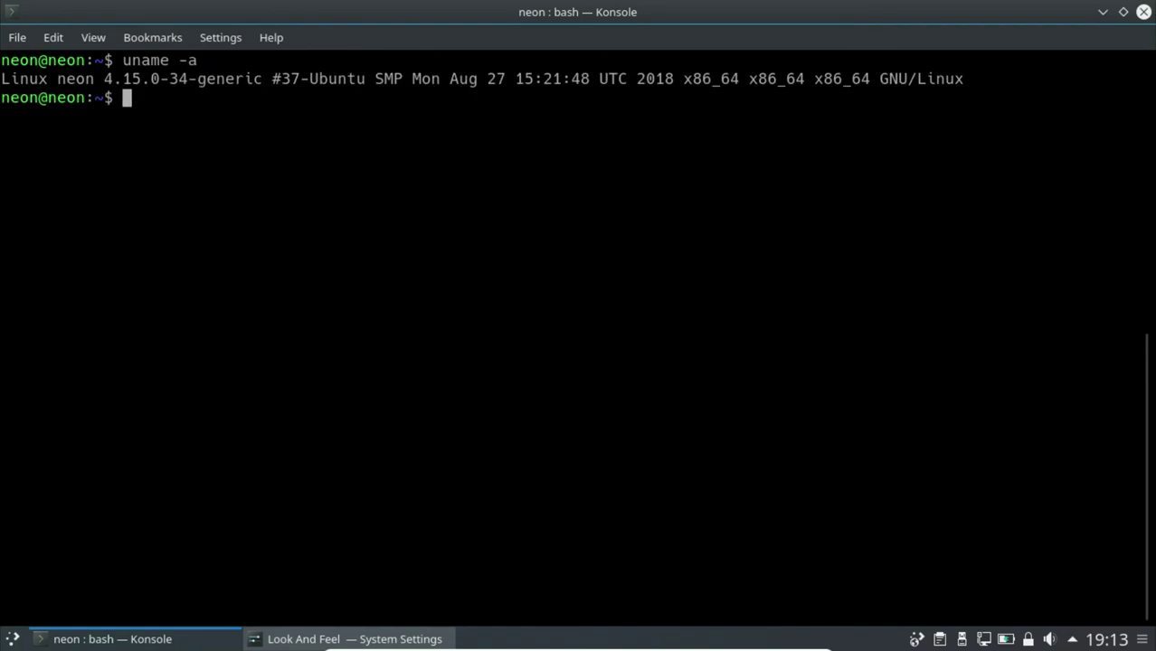
pyautogui.moveTo(973, 79); pyautogui.dragTo(5, 78)
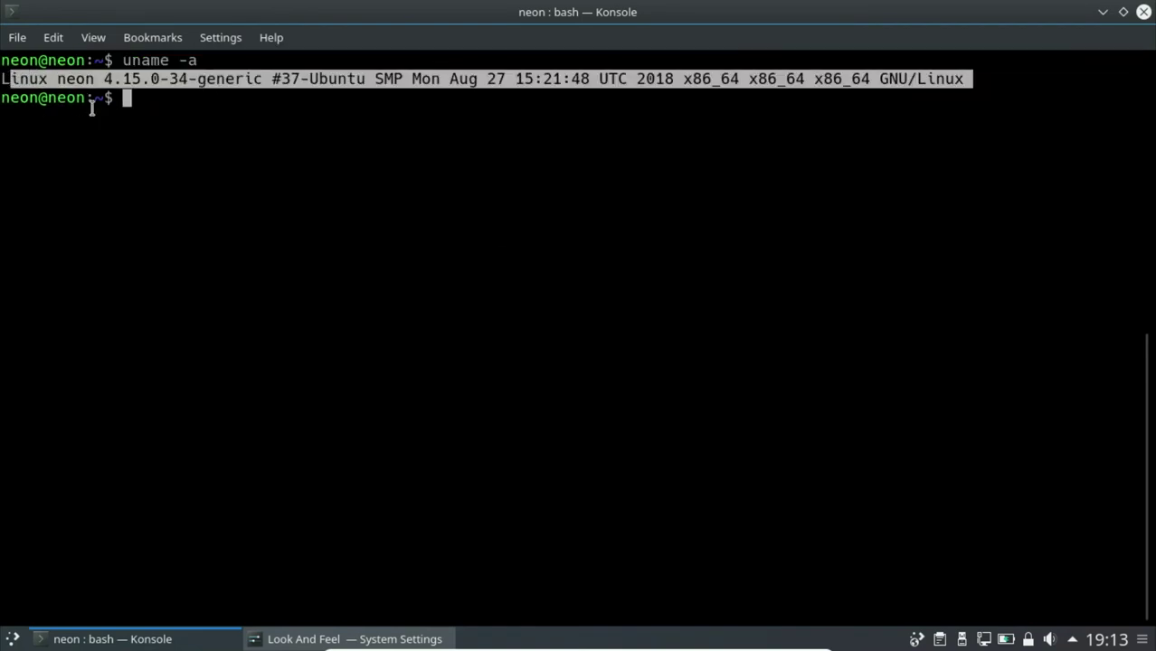
pyautogui.click(133, 123)
# Rerun lsb_release -a at the enlarged font size and briefly highlight its output
pyautogui.write('lsb')
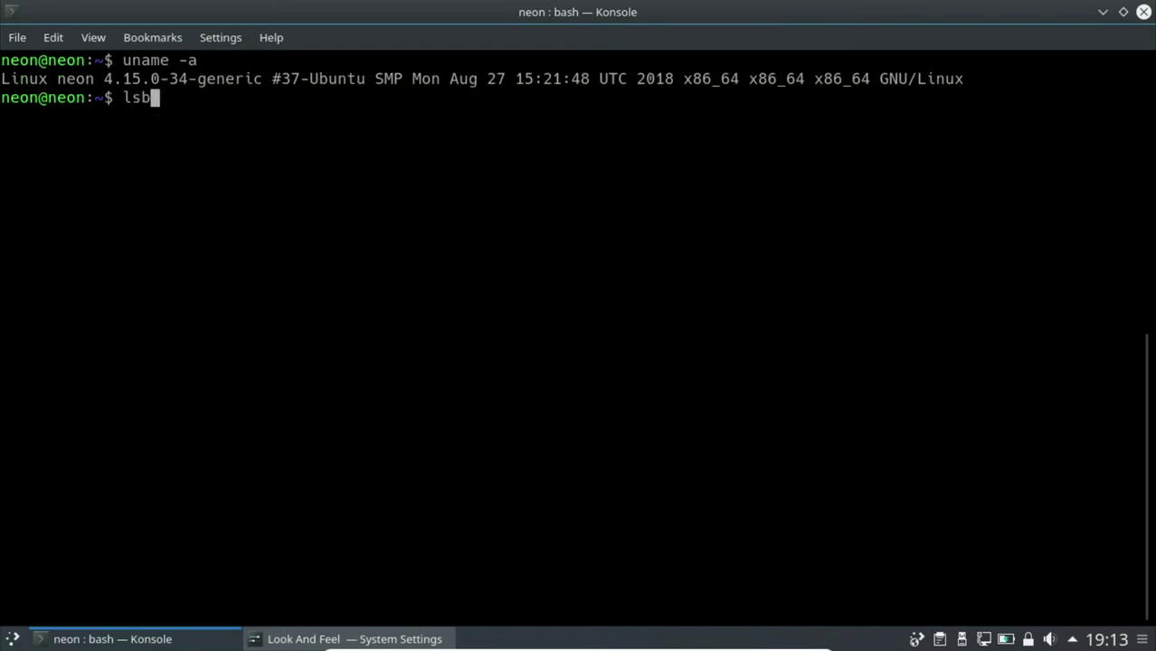
pyautogui.write('_release -a')
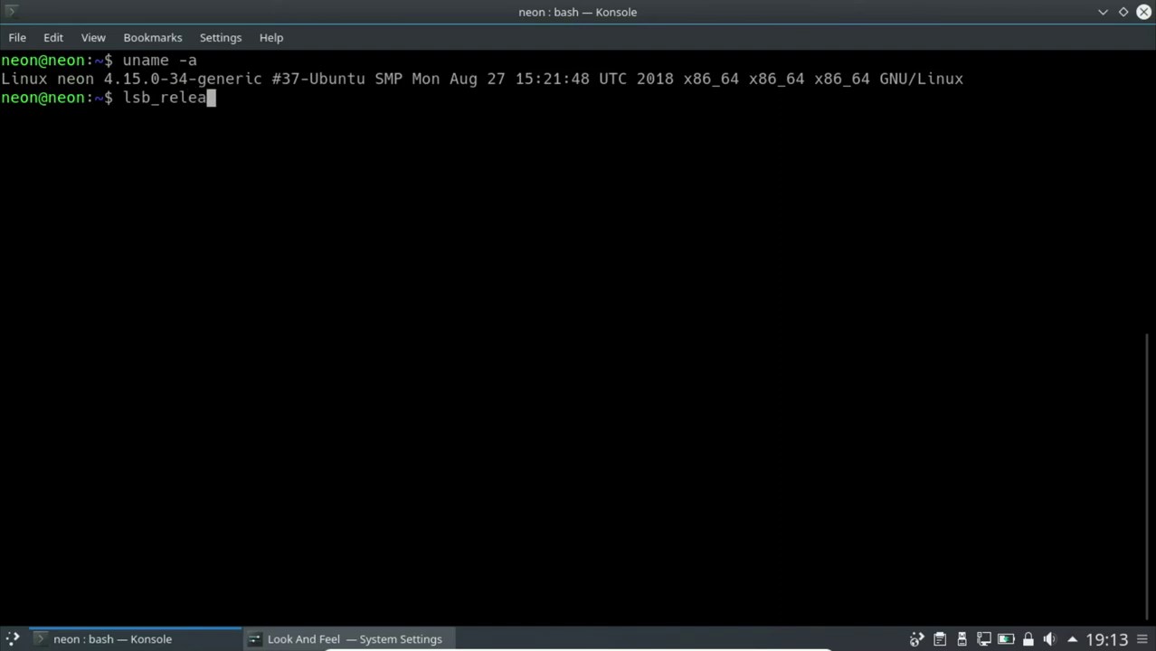
pyautogui.press('Return')
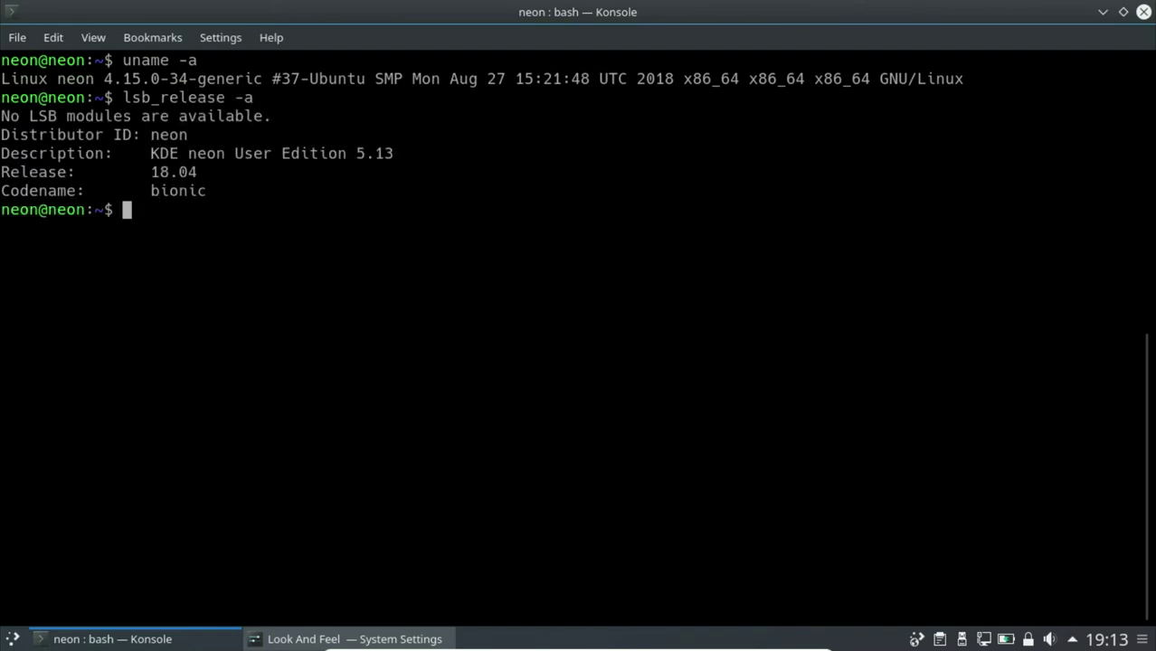
pyautogui.moveTo(216, 194); pyautogui.dragTo(3, 118)
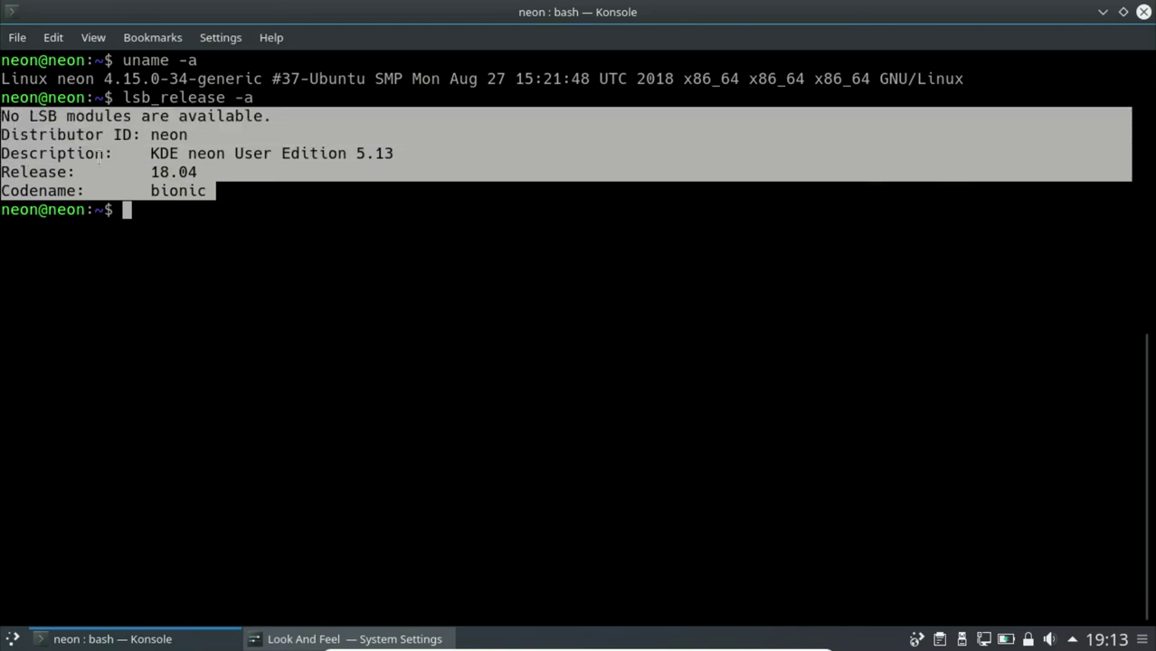
pyautogui.click(255, 196)
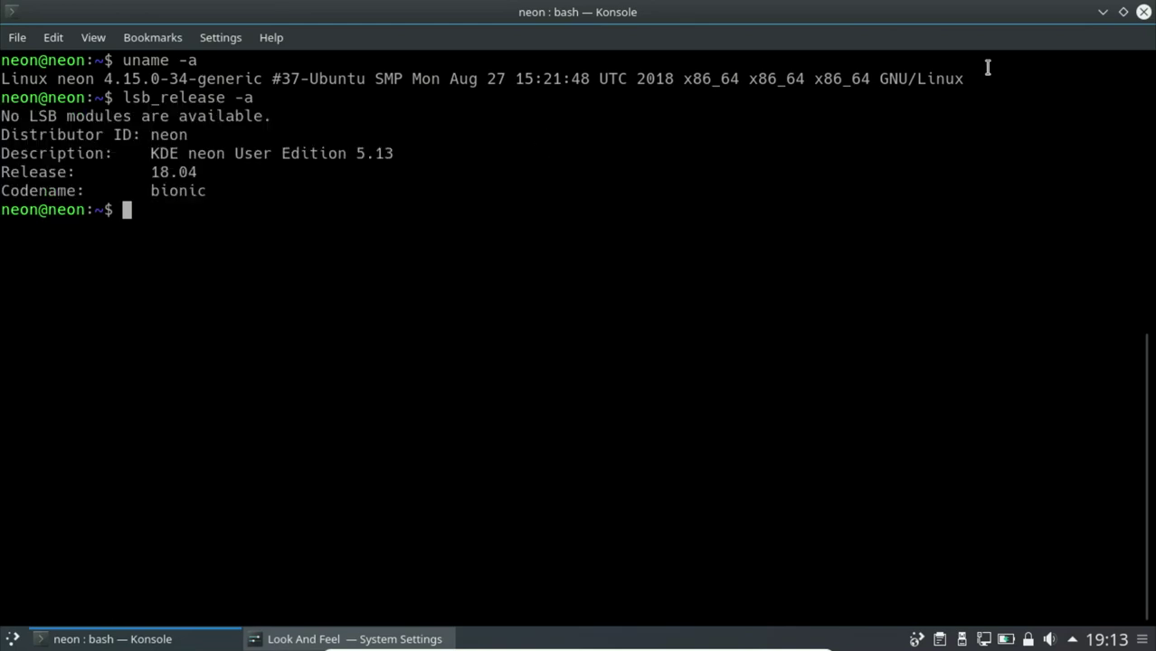
# Minimize Konsole, then review the application launcher's History and its Leave options for session and system
pyautogui.click(1102, 12)
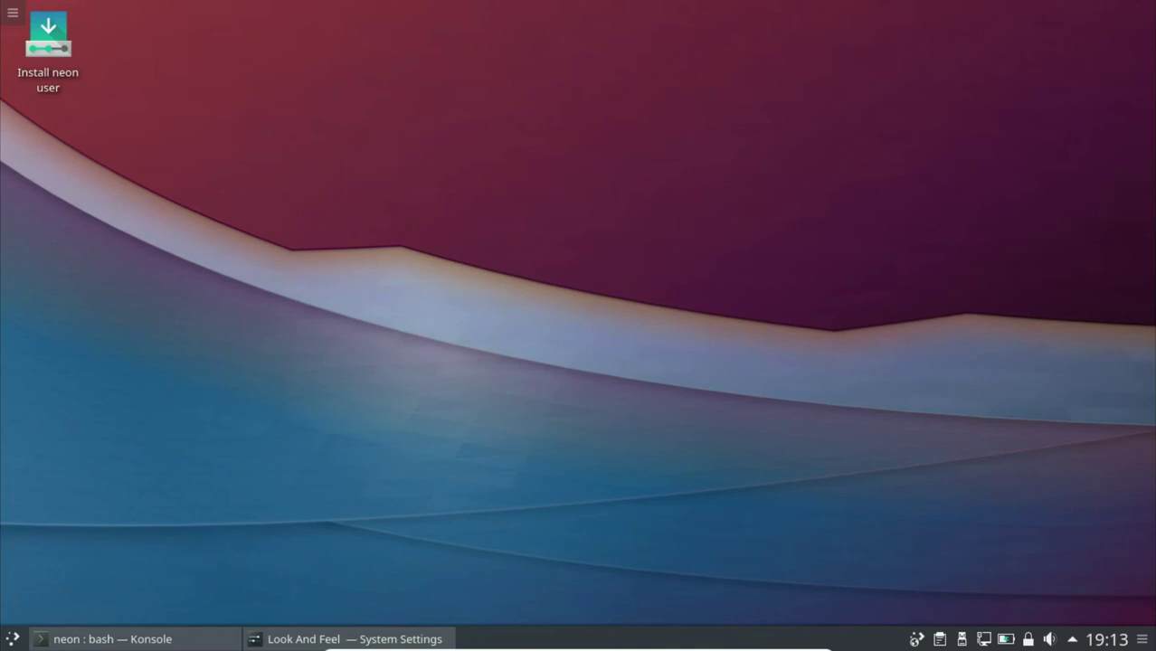
pyautogui.click(15, 641)
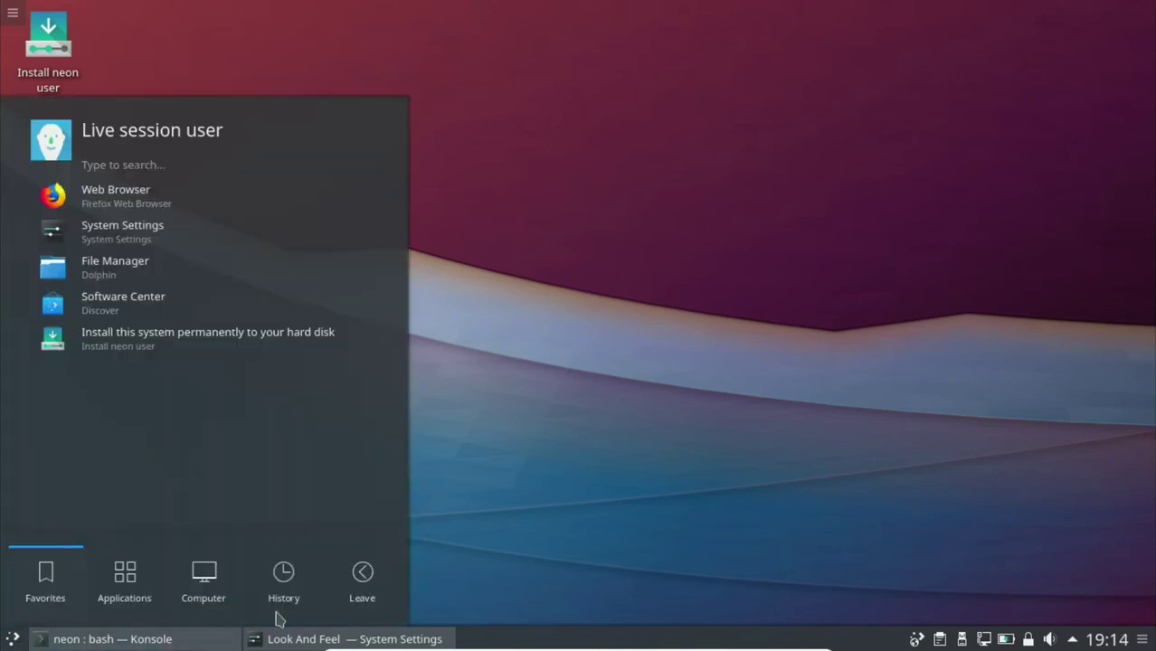
pyautogui.click(283, 578)
pyautogui.click(362, 579)
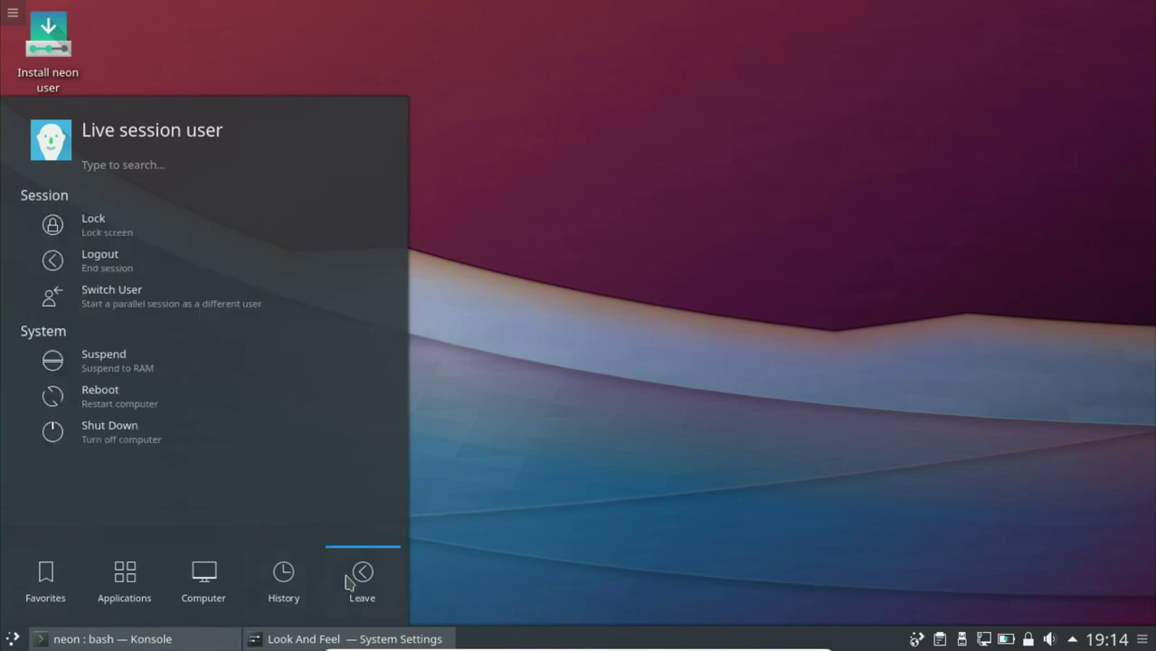
pyautogui.click(783, 467)
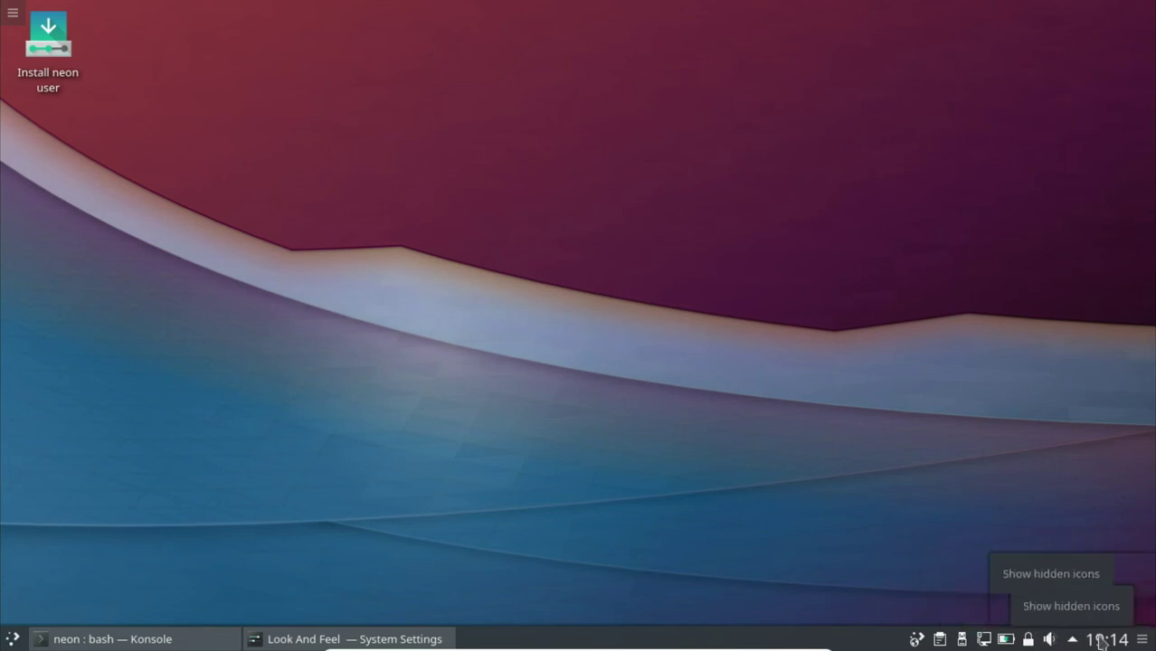
# Examine the desktop panel's extra settings for alignment and visibility, and leave panel editing
pyautogui.click(1144, 640)
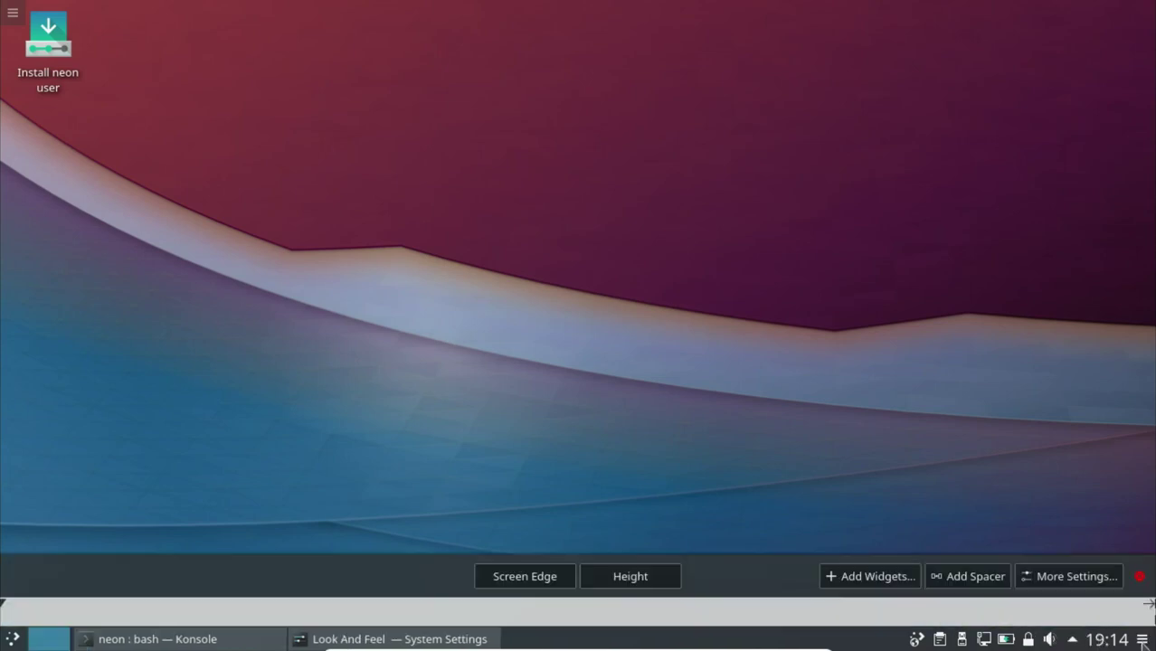
pyautogui.click(1098, 577)
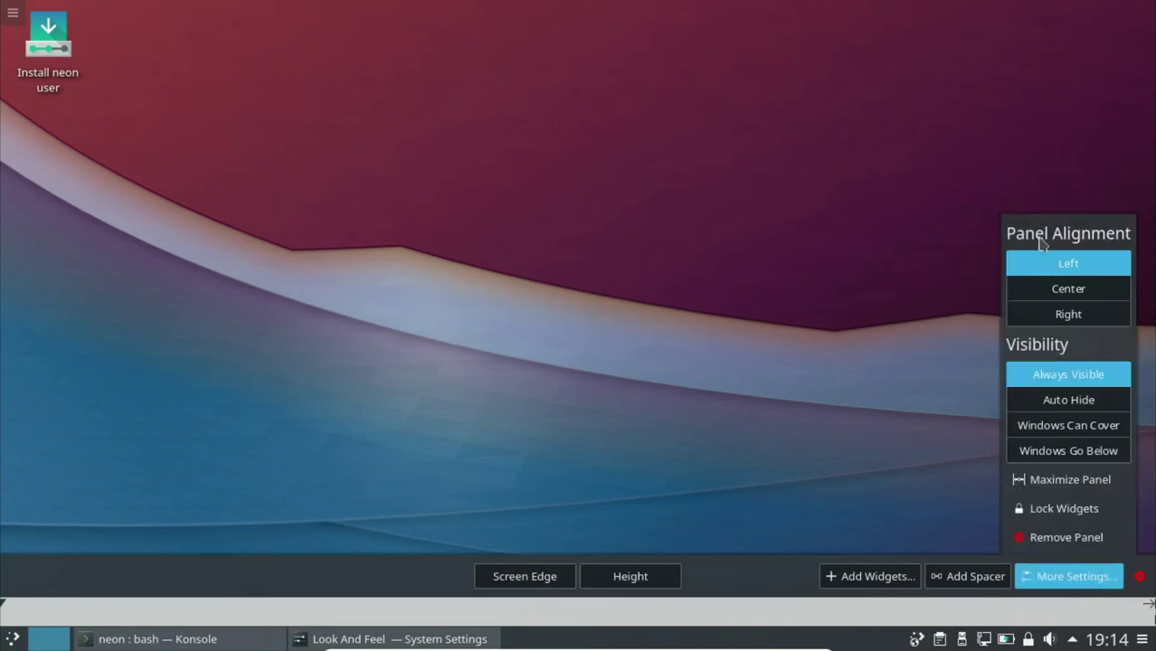
pyautogui.click(891, 447)
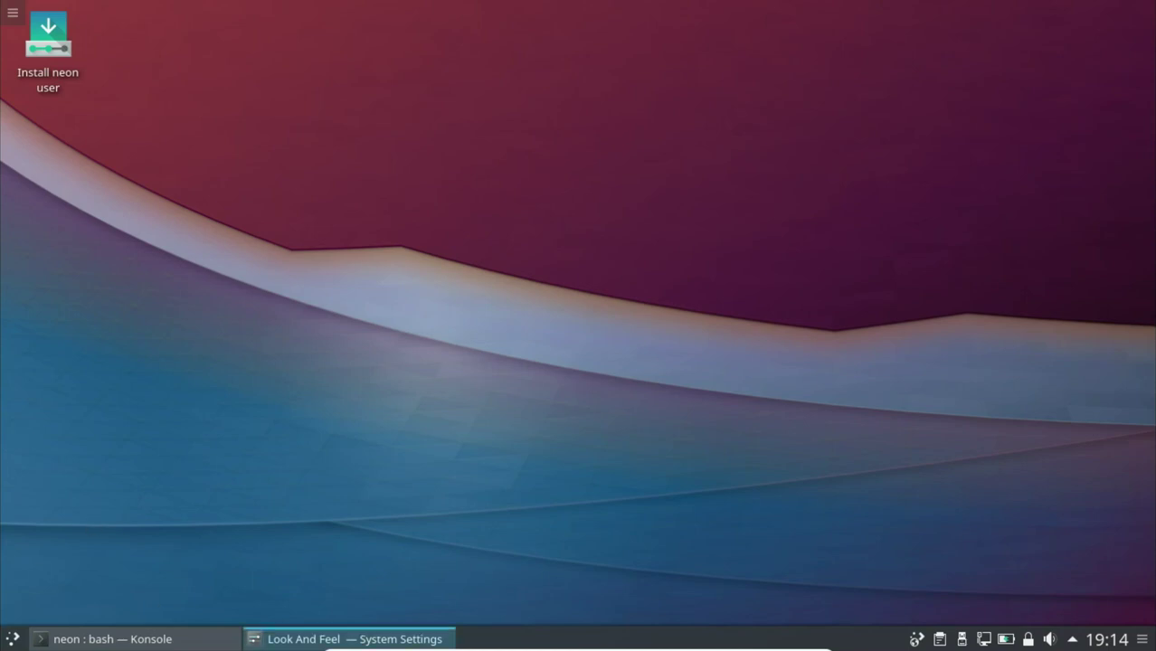
# Minimize the full-screen KDE Neon virtual machine window
pyautogui.moveTo(289, 638)
pyautogui.moveTo(585, 644)
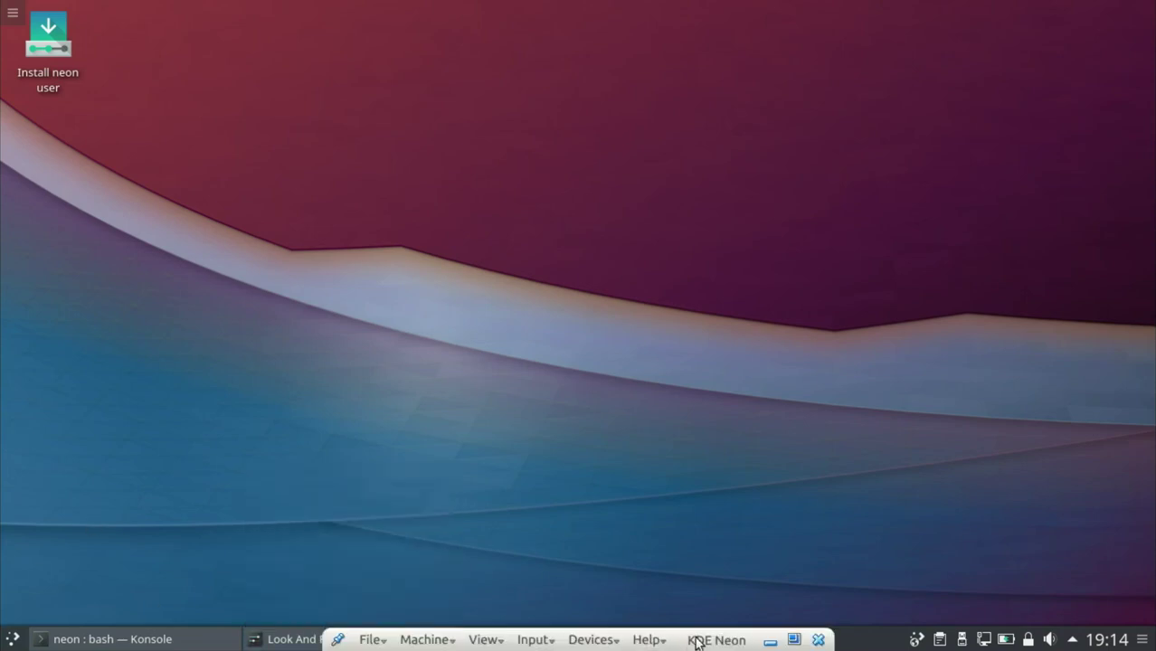
pyautogui.click(768, 641)
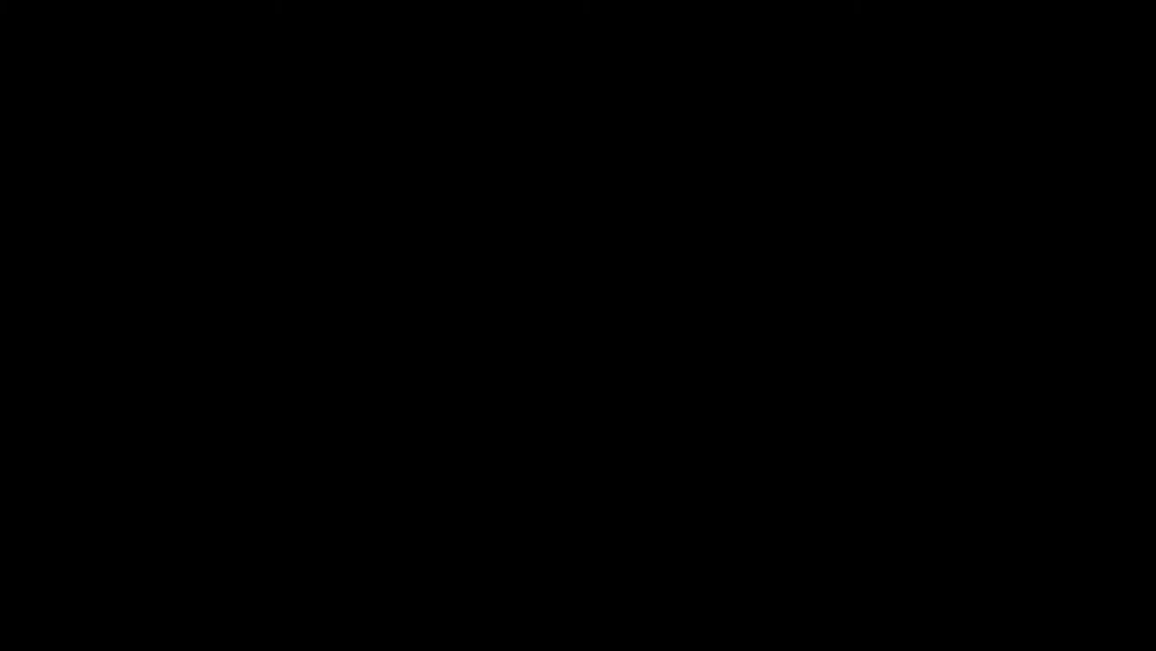